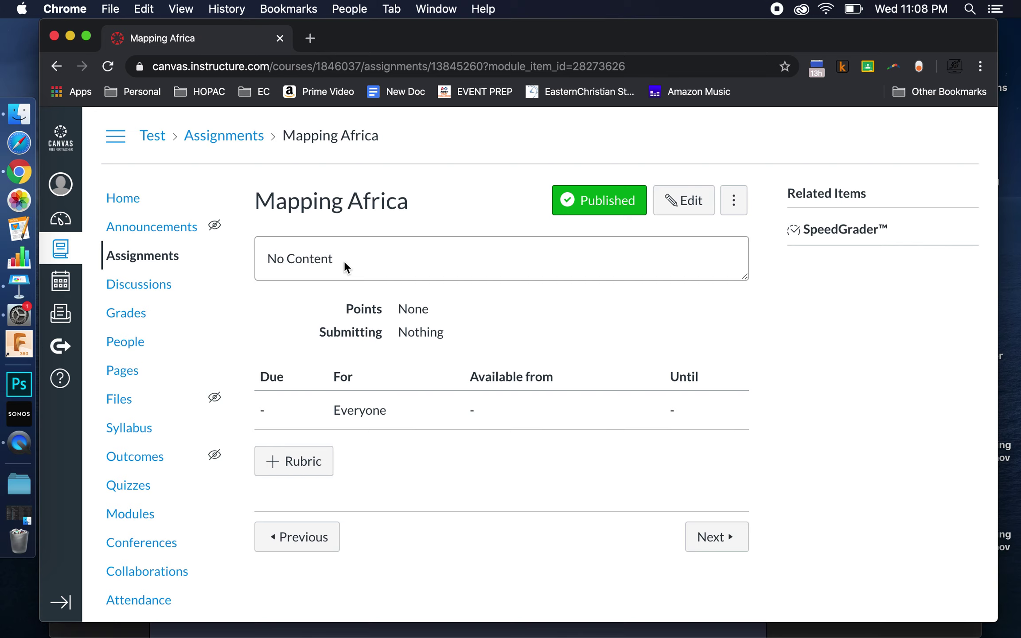
- Open a new rubric form on the Mapping Africa assignment and review its criteria, ratings and grading options
scroll(344, 262, "down", 3)
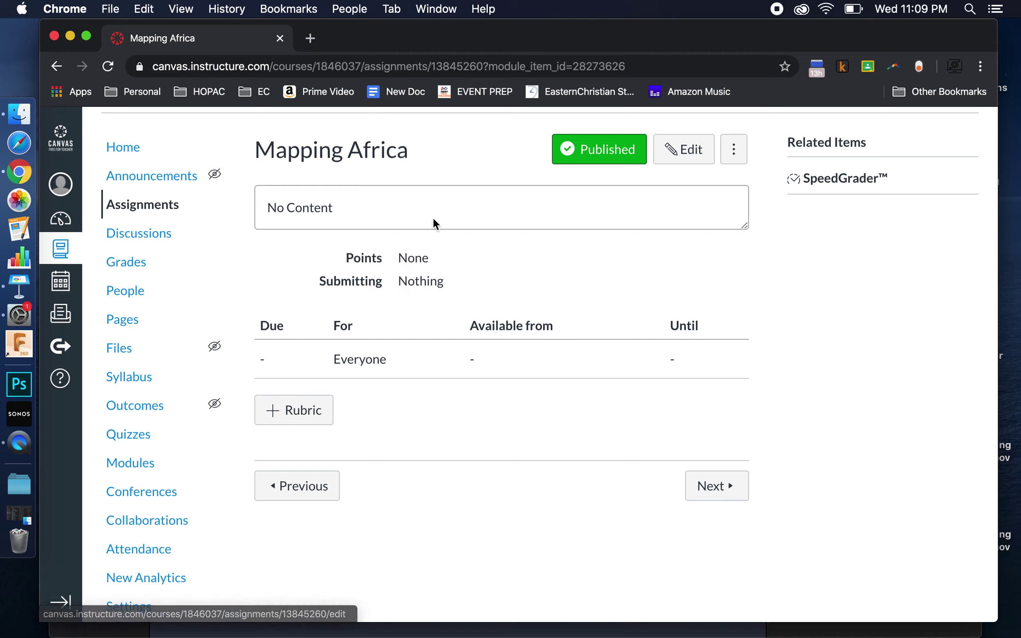
left_click(315, 414)
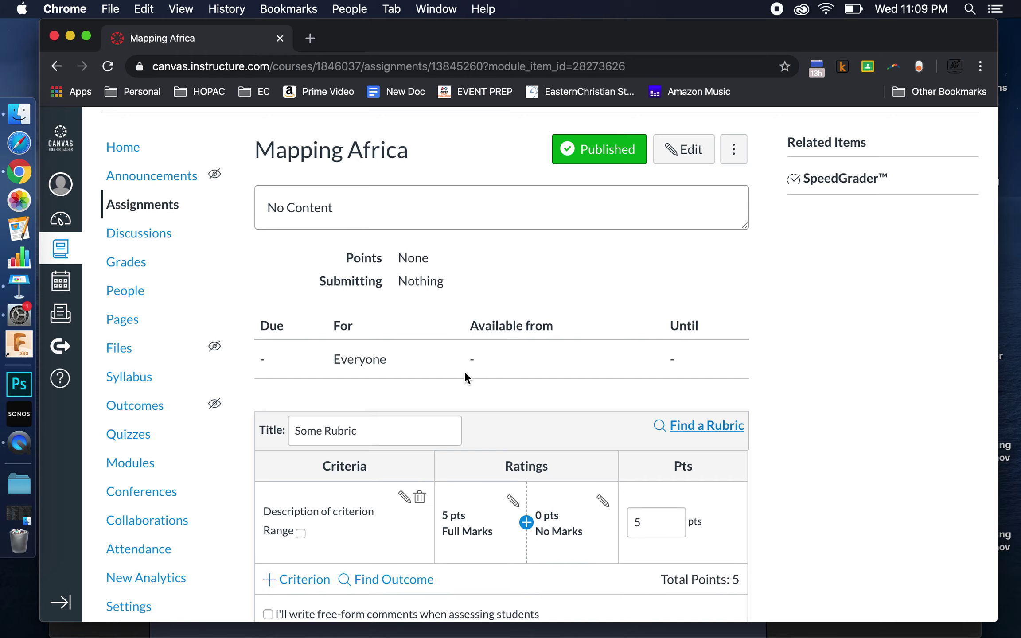
scroll(464, 372, "down", 5)
scroll(465, 372, "up", 1)
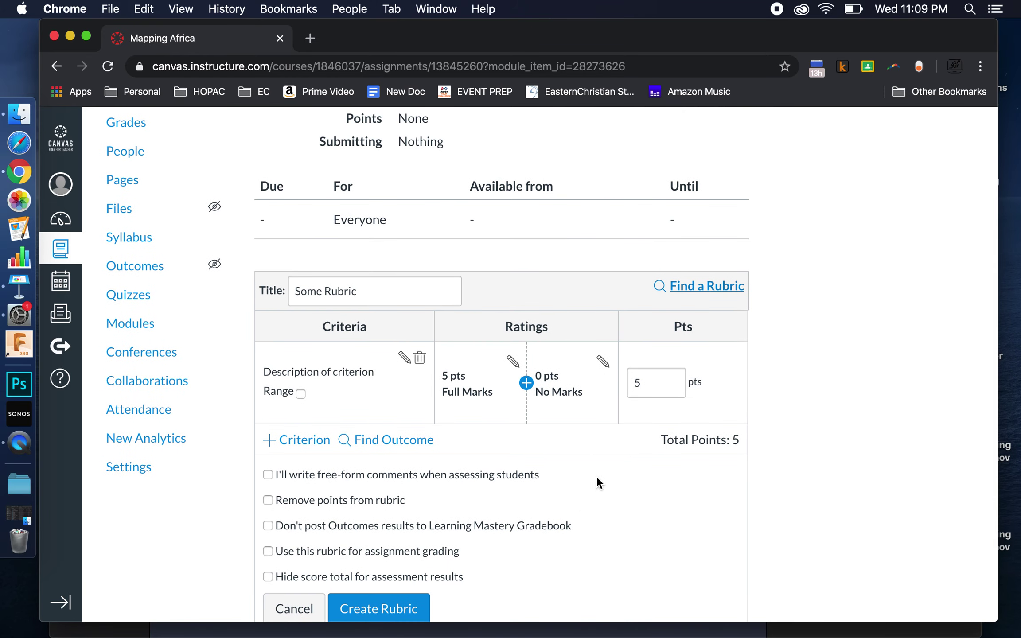
scroll(490, 438, "down", 2)
scroll(490, 438, "up", 1)
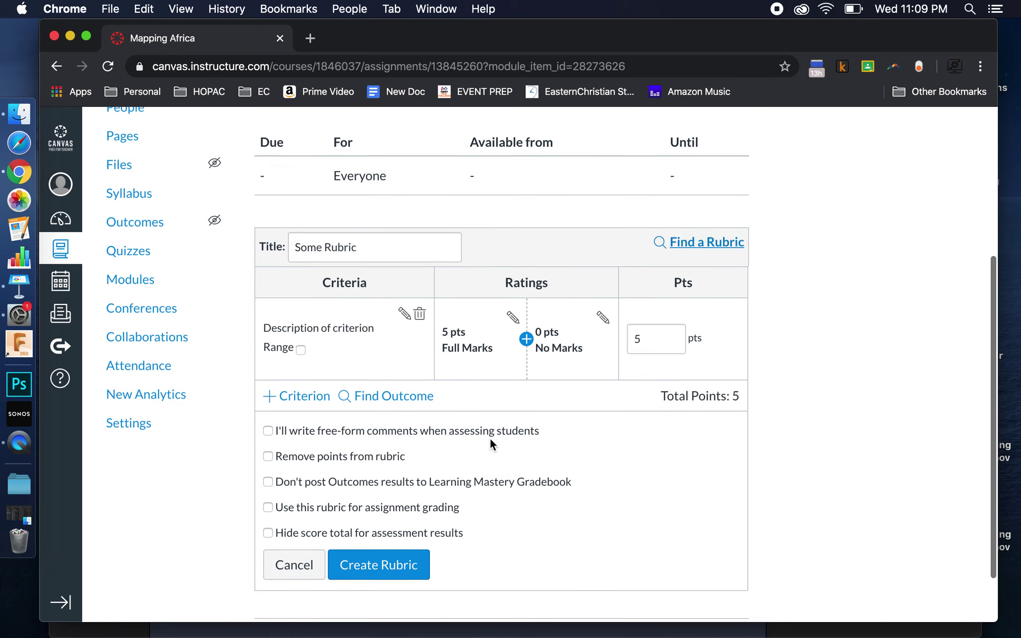
scroll(490, 438, "up", 4)
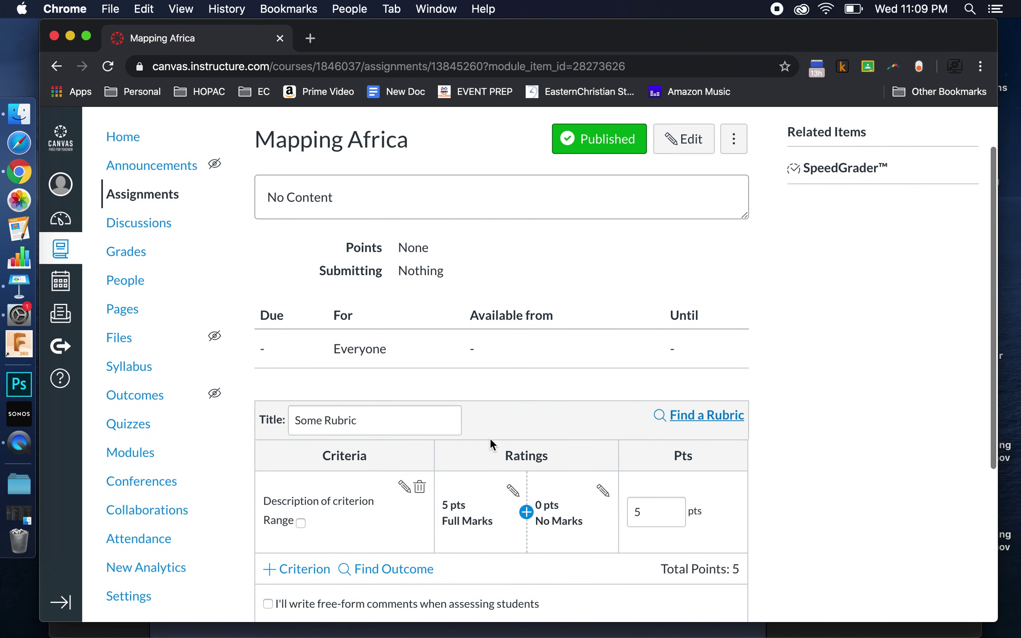
scroll(490, 438, "up", 2)
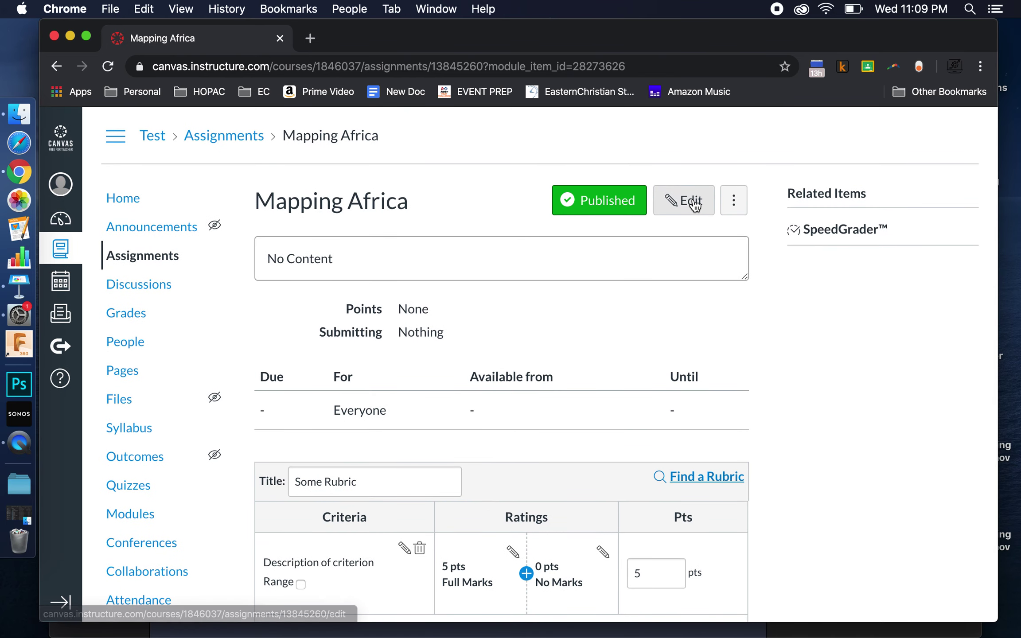
- Open the Mapping Africa assignment for editing and set its points to 100
left_click(691, 205)
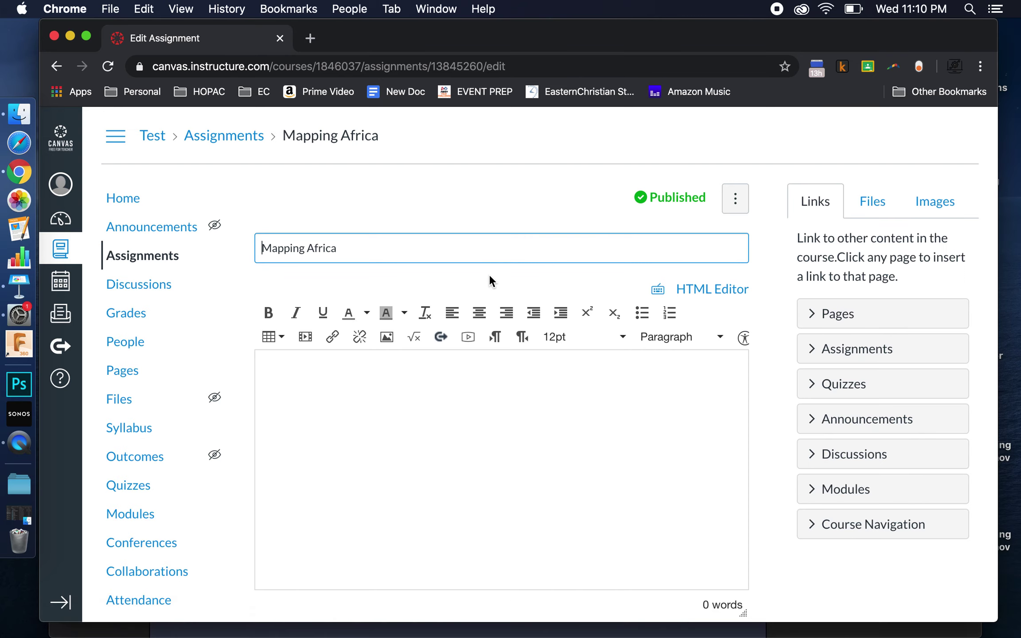
scroll(490, 275, "down", 3)
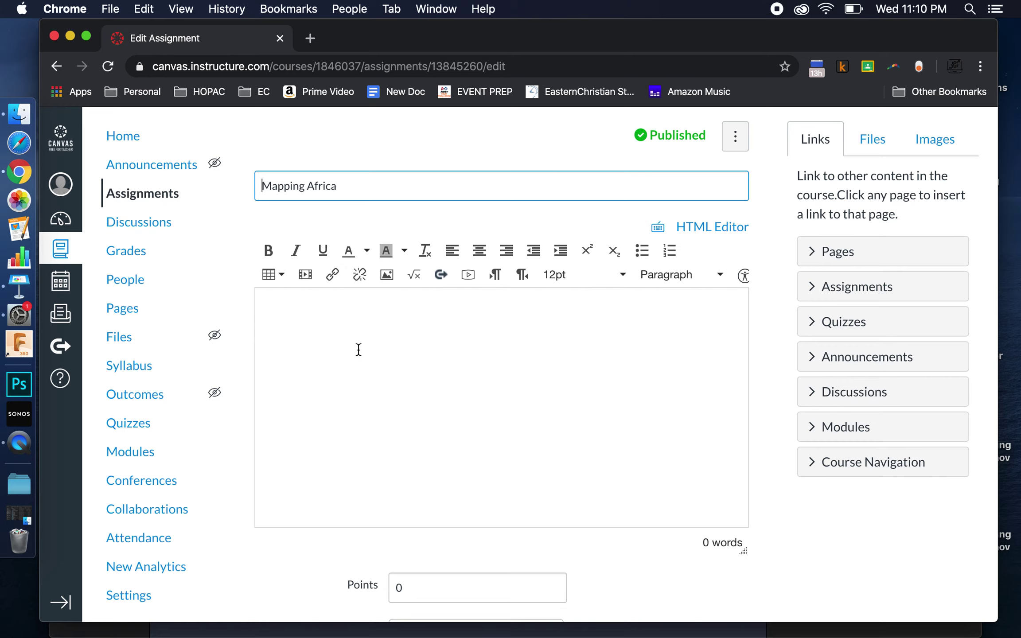
scroll(359, 349, "down", 5)
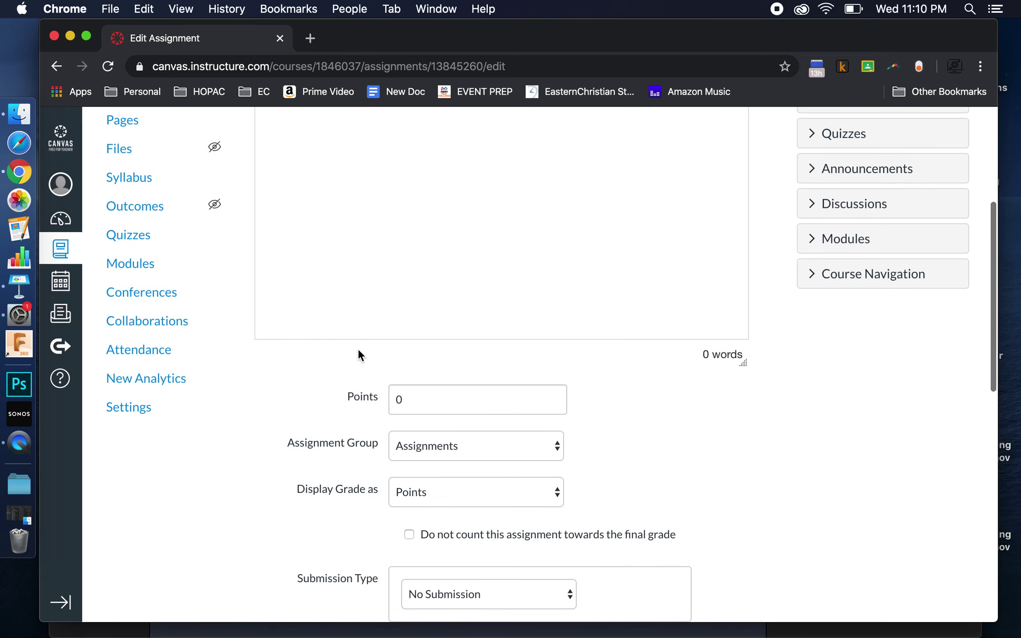
scroll(359, 349, "up", 3)
scroll(359, 350, "down", 3)
scroll(359, 349, "down", 7)
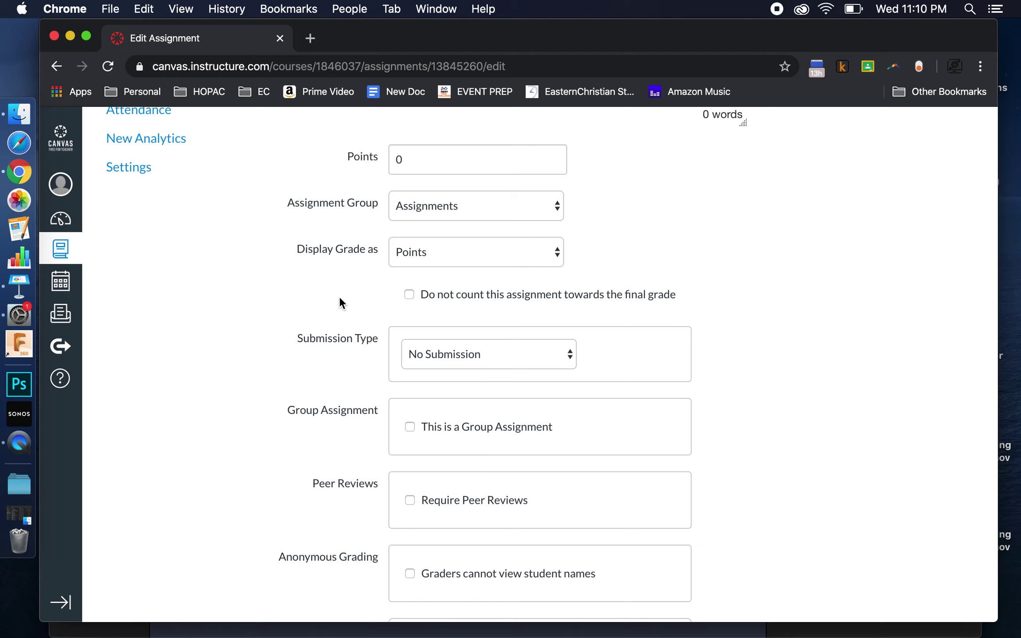
scroll(339, 296, "up", 4)
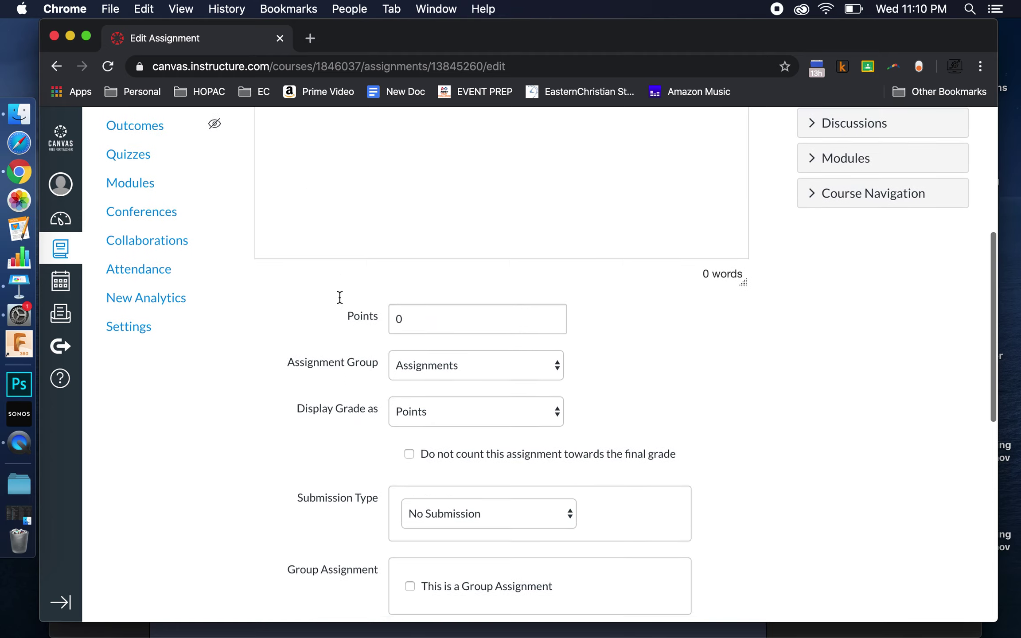
scroll(340, 297, "down", 3)
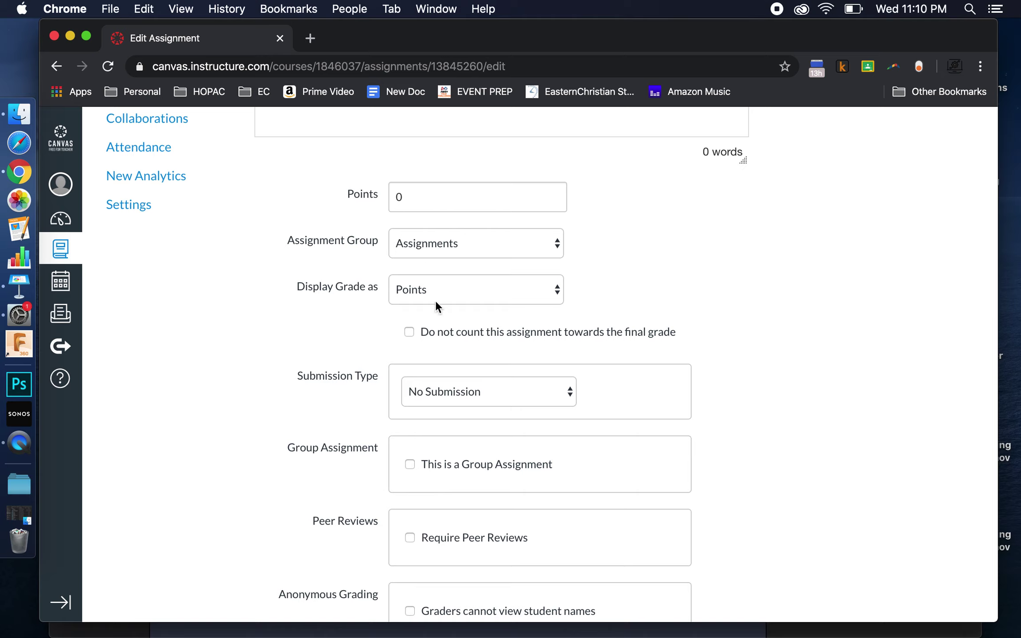
double_click(399, 200)
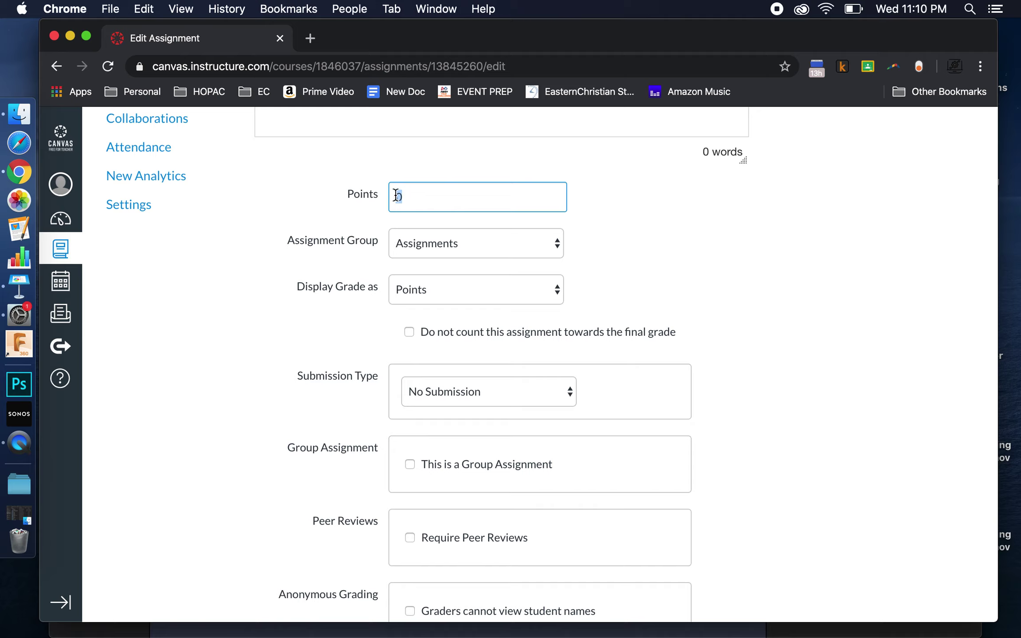
type("100")
- Choose Assignments as the assignment group and Points as the grade display
left_click(426, 245)
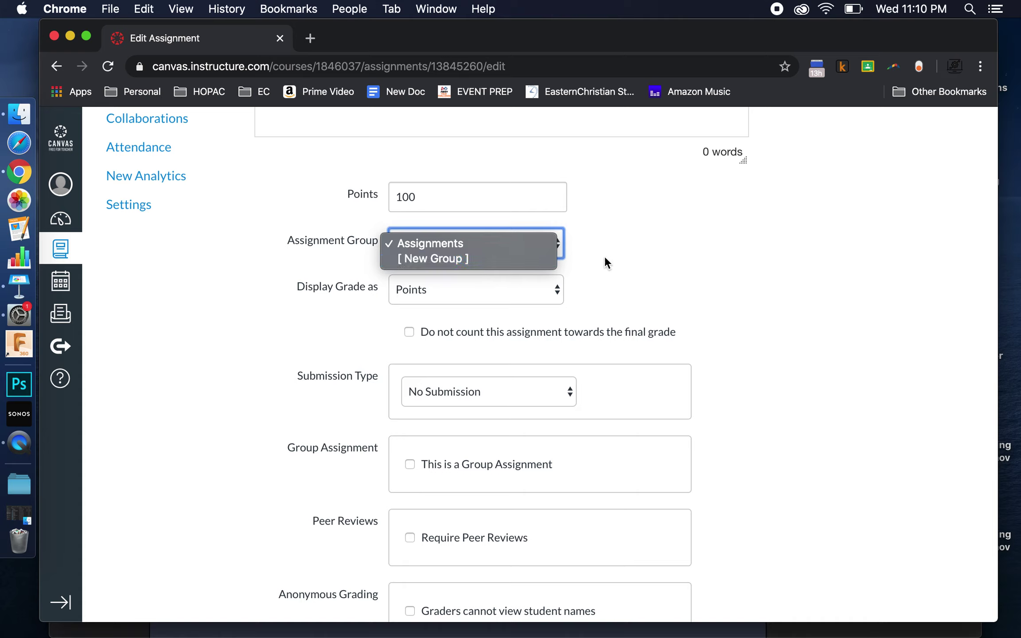
left_click(445, 242)
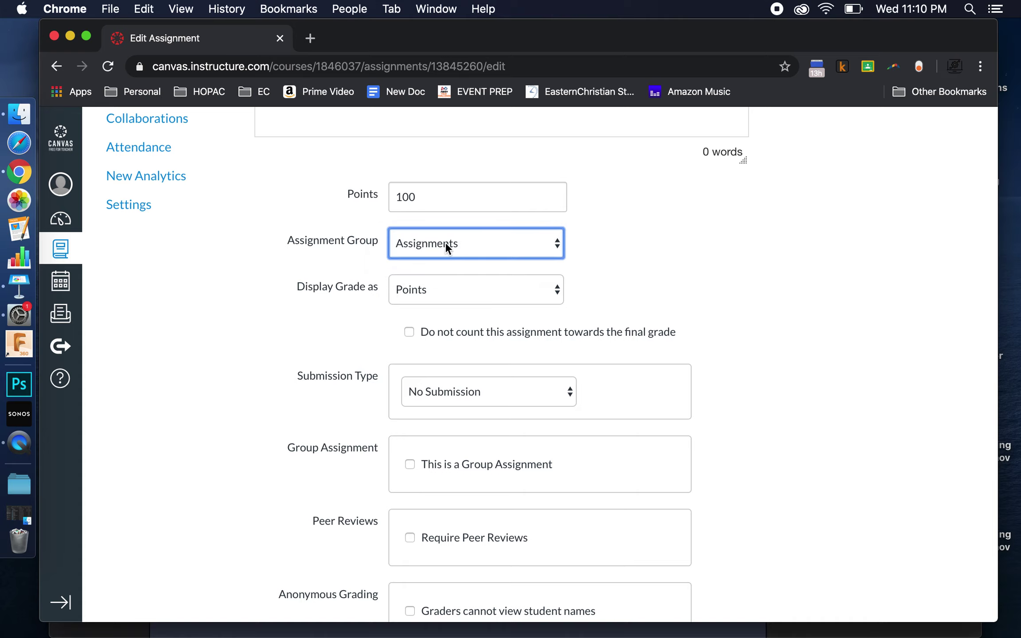
left_click(455, 291)
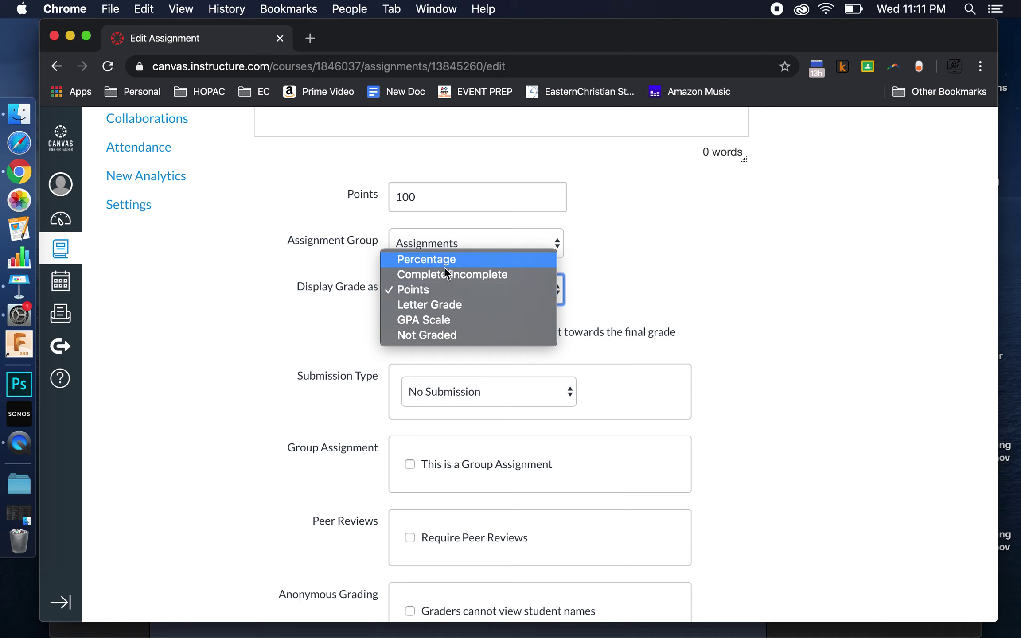
left_click(437, 292)
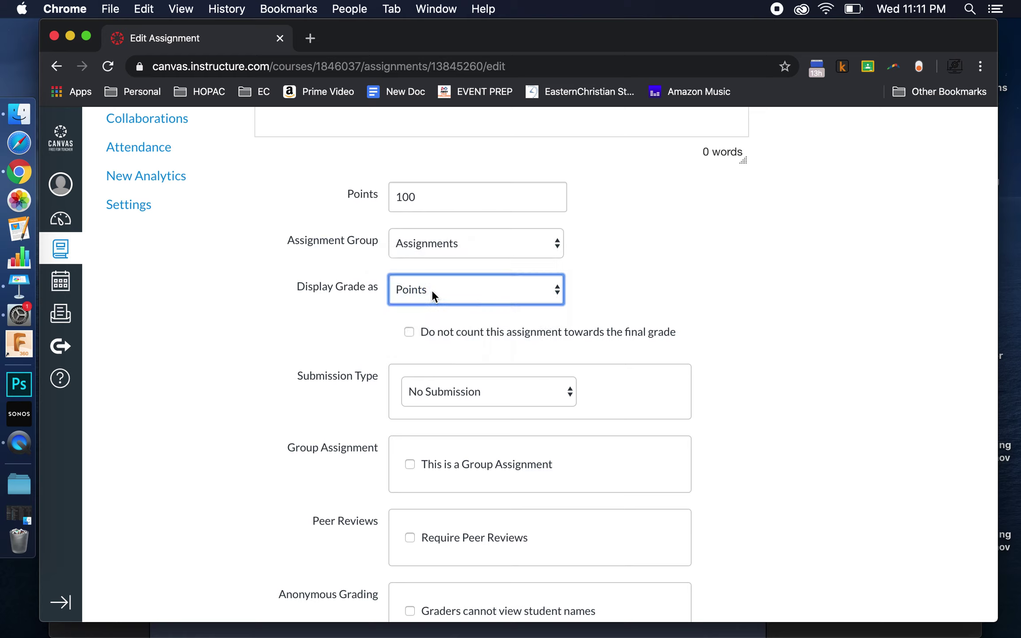
- Set the submission type to Online and allow Text Entry as an online entry option
left_click(468, 392)
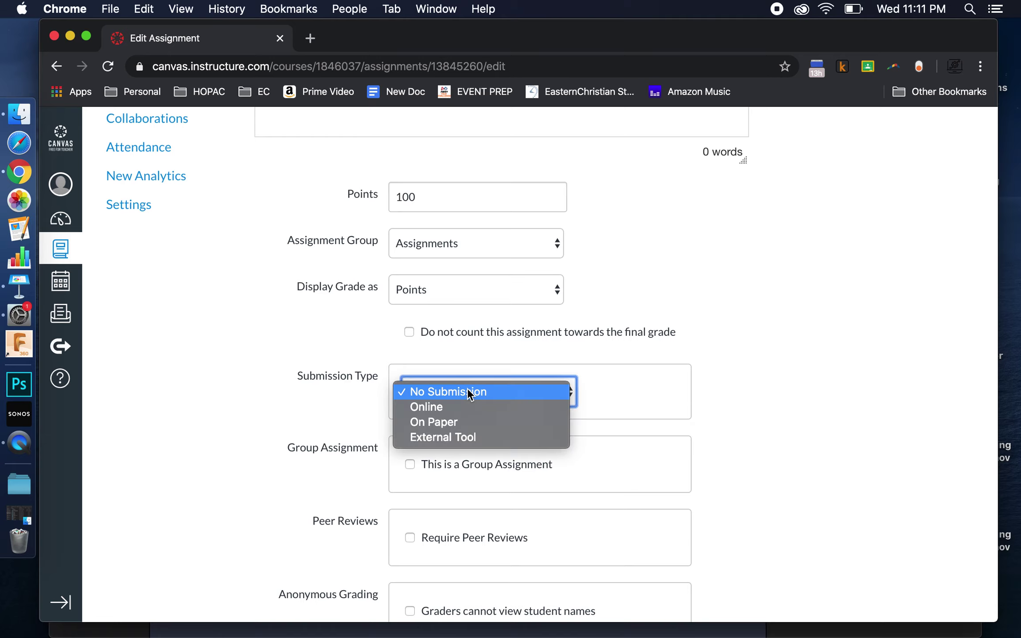
left_click(430, 408)
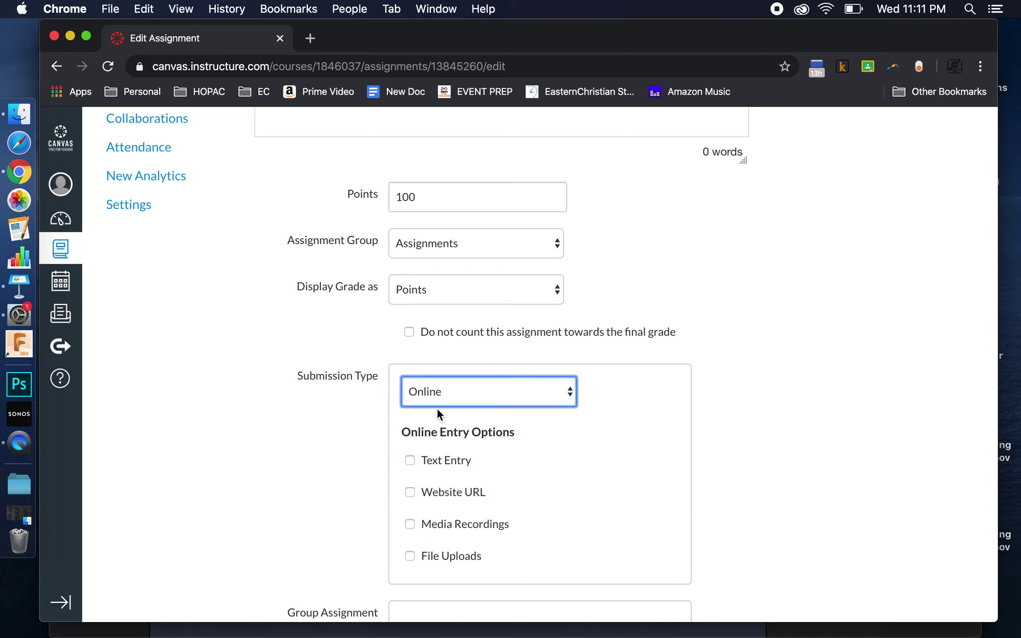
left_click(411, 462)
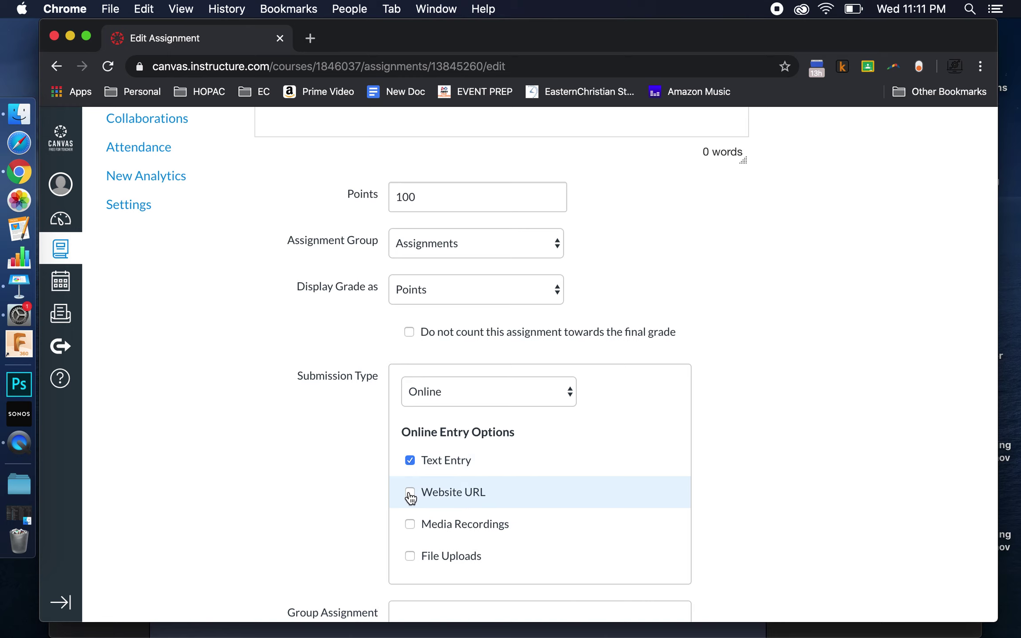
scroll(408, 469, "up", 10)
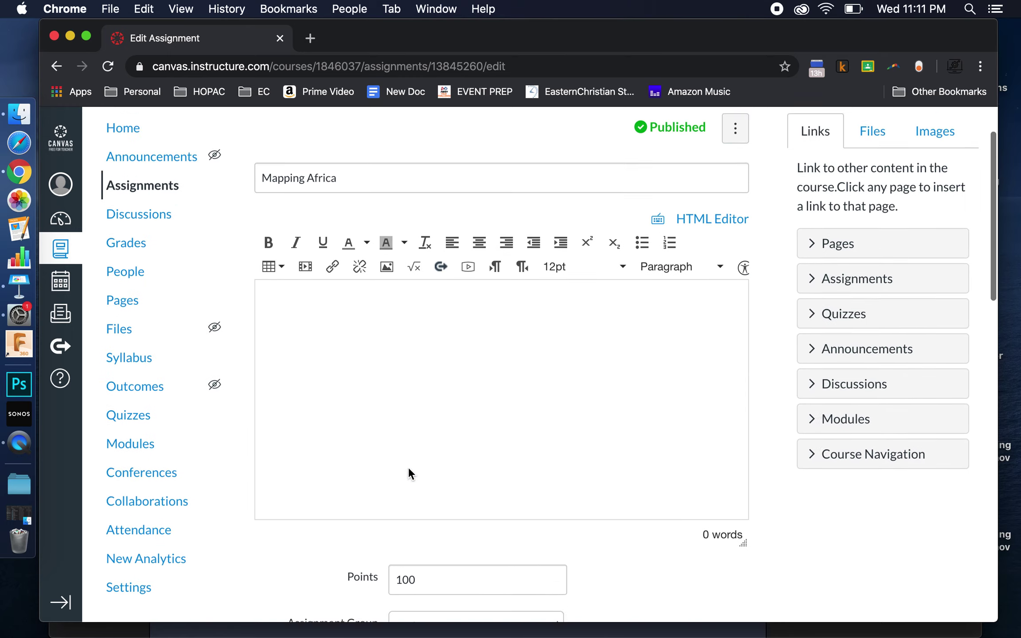
scroll(409, 468, "up", 2)
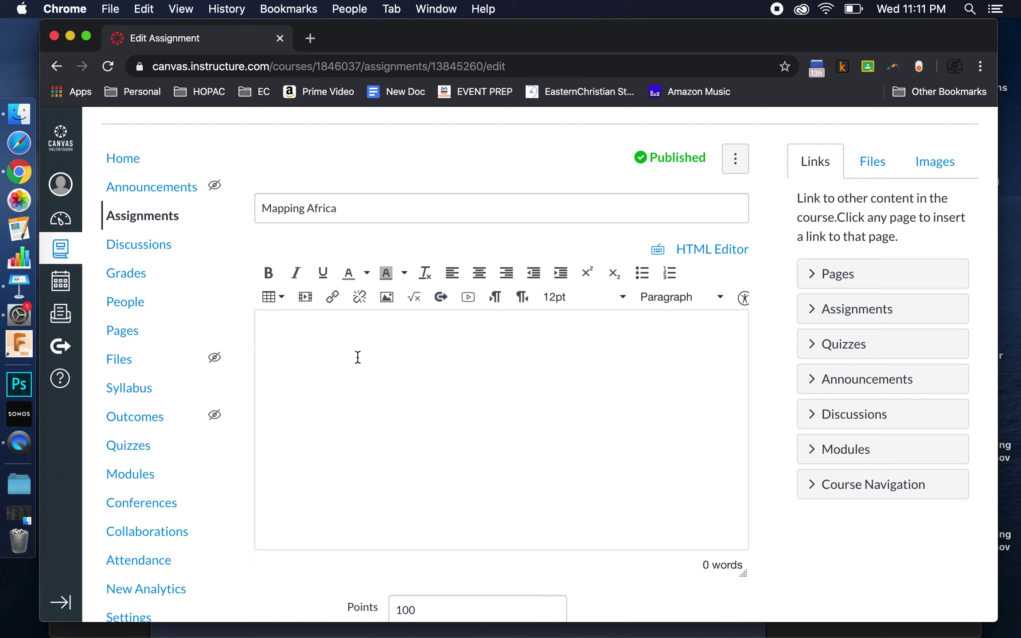
scroll(484, 380, "down", 5)
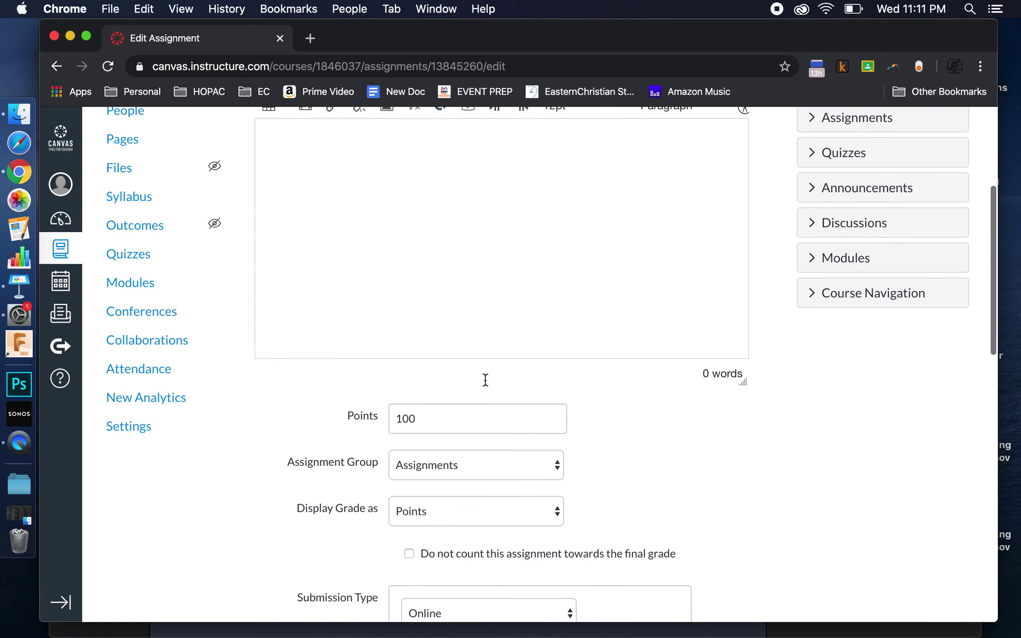
scroll(485, 380, "down", 8)
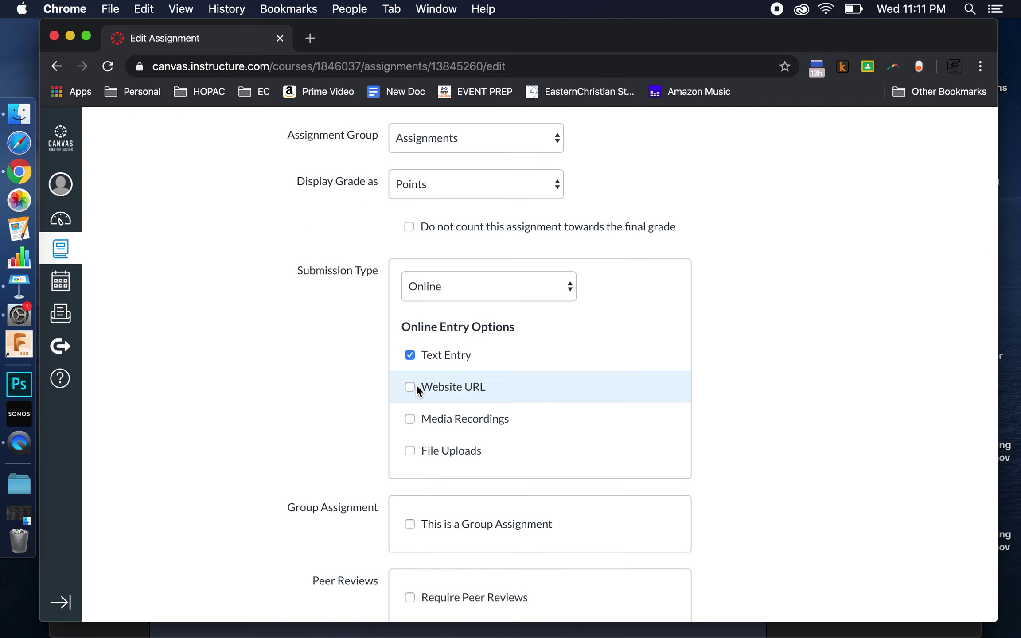
- Clear the online entry options and set the submission type back to No Submission
left_click(410, 358)
left_click(412, 389)
left_click(412, 389)
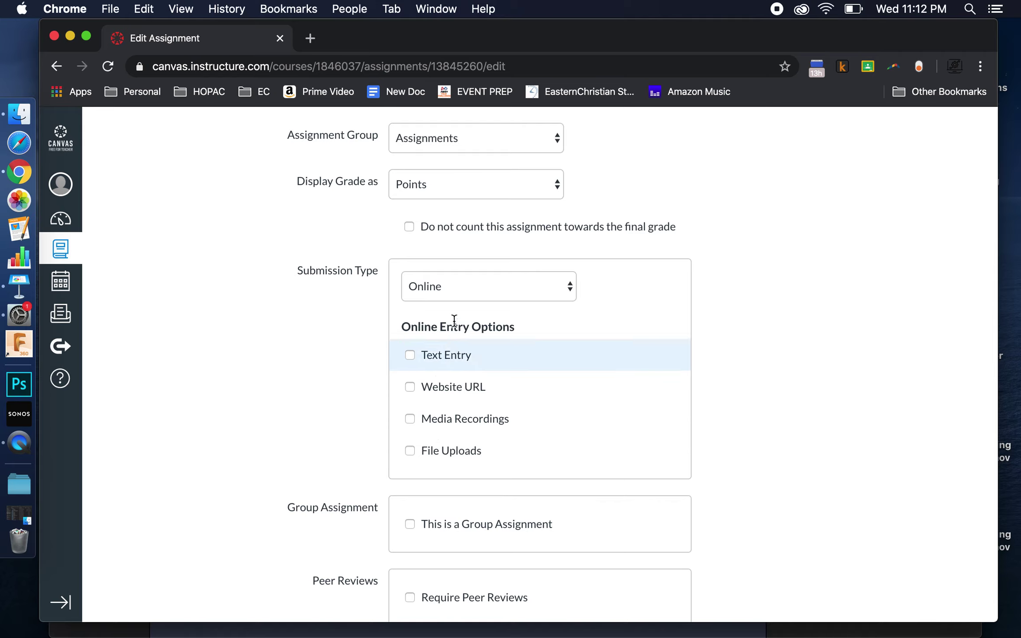
left_click(462, 291)
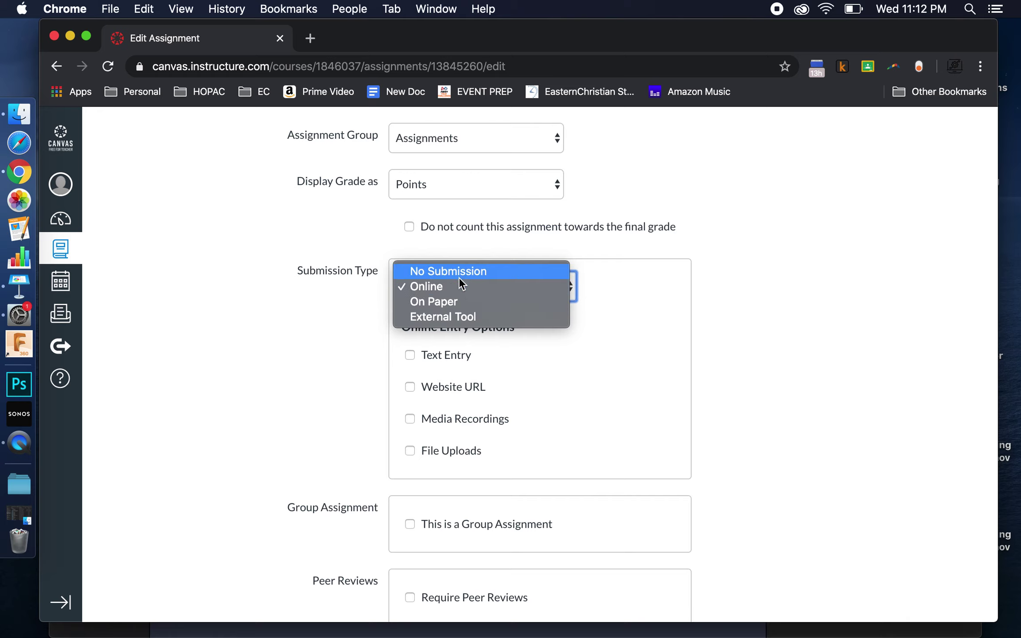
left_click(459, 276)
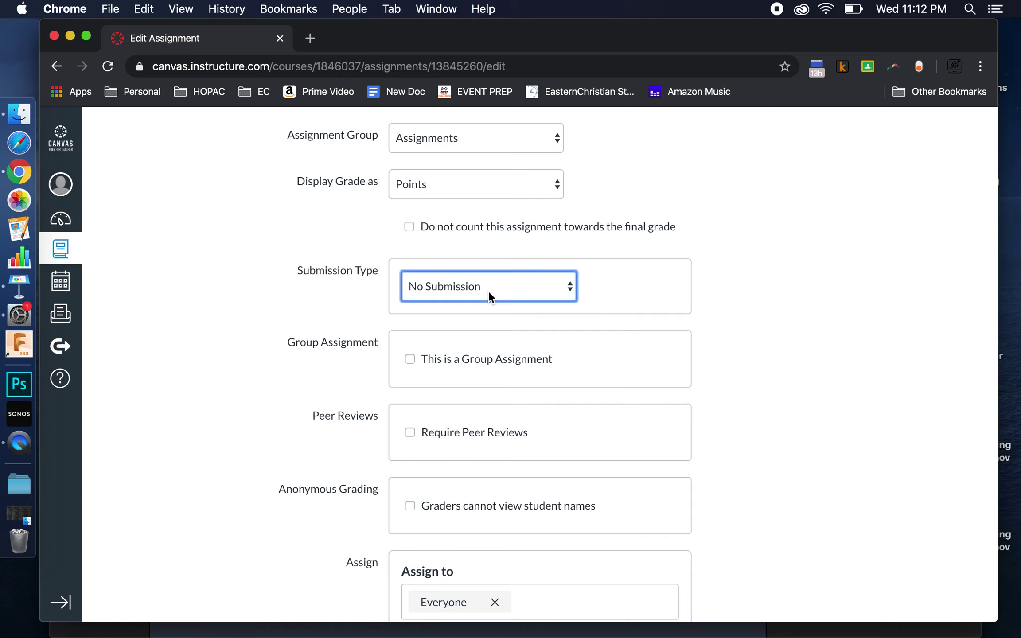
- Enter "Complete the worksheet ..." as the assignment's description
scroll(488, 291, "up", 10)
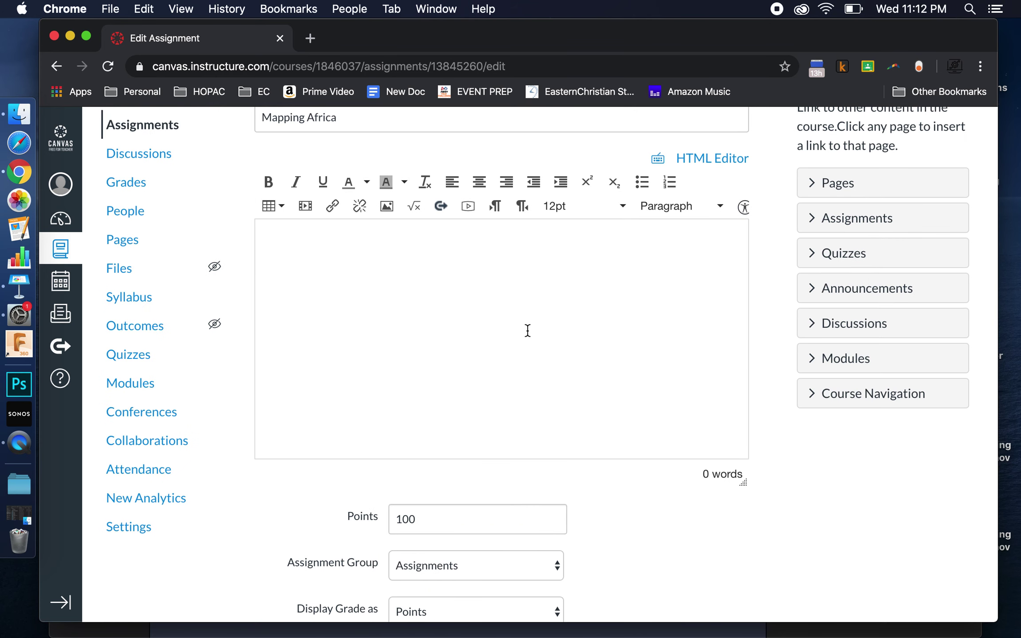
scroll(528, 330, "down", 2)
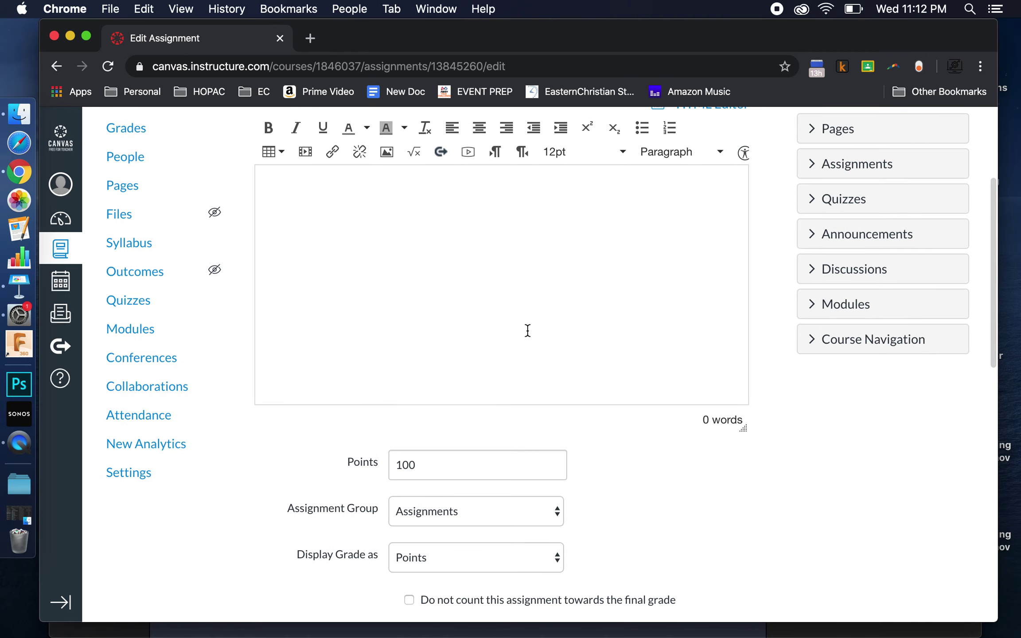
left_click(423, 222)
type("Complete the wor")
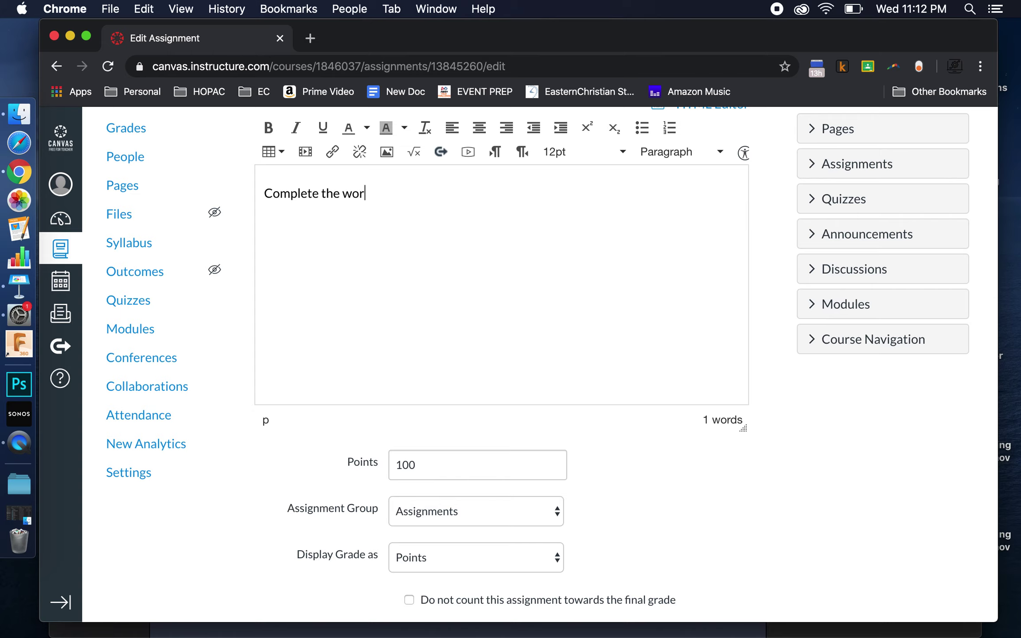
type("ksheet ...")
- Set the assignment's submission type to On Paper and switch it to External Tool
scroll(540, 175, "down", 10)
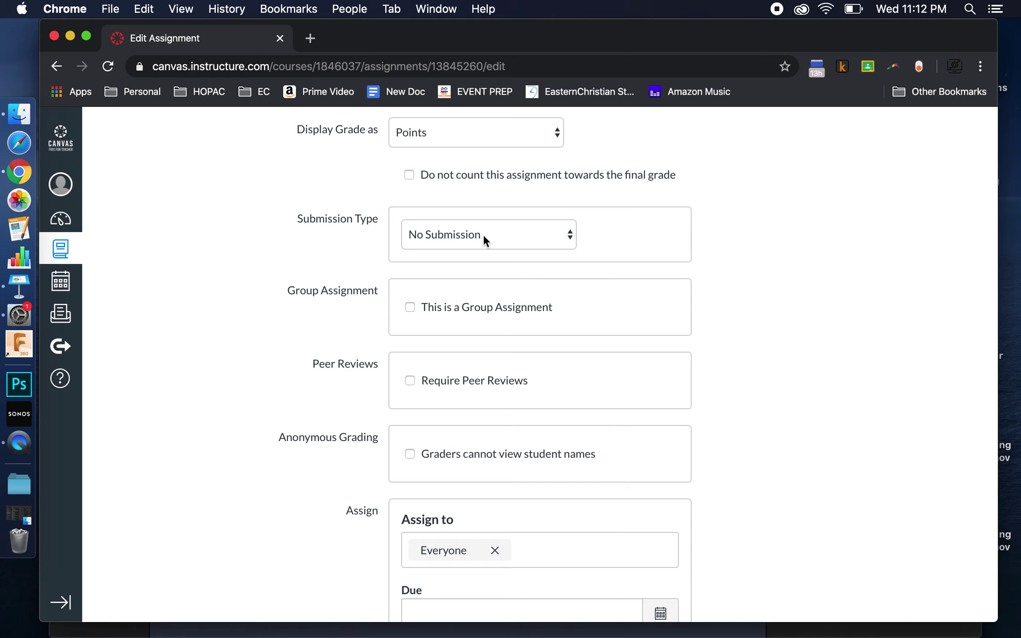
scroll(483, 235, "up", 6)
scroll(484, 236, "up", 4)
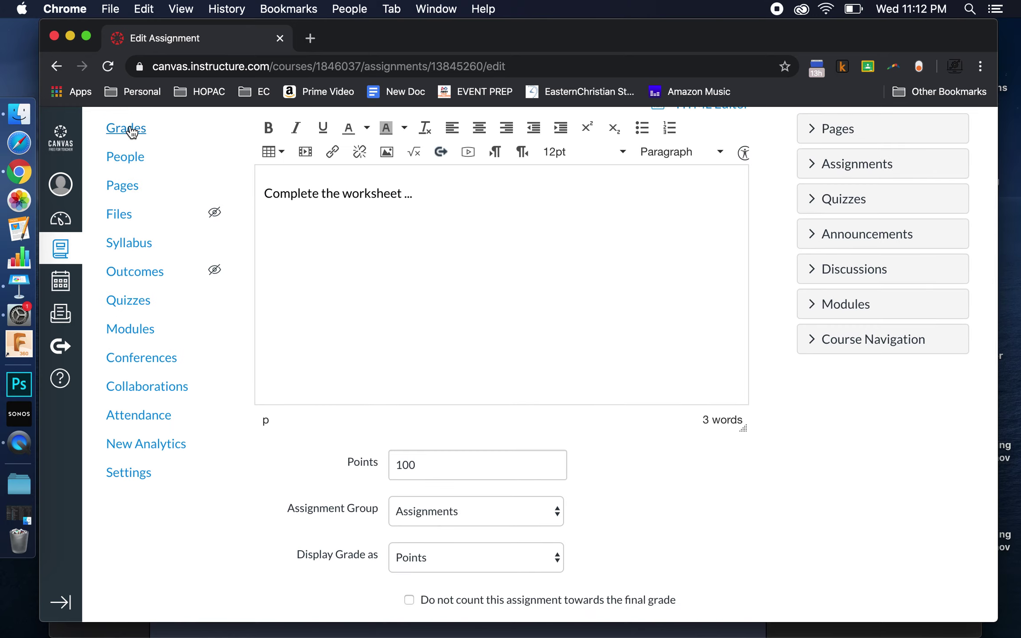
scroll(508, 386, "down", 12)
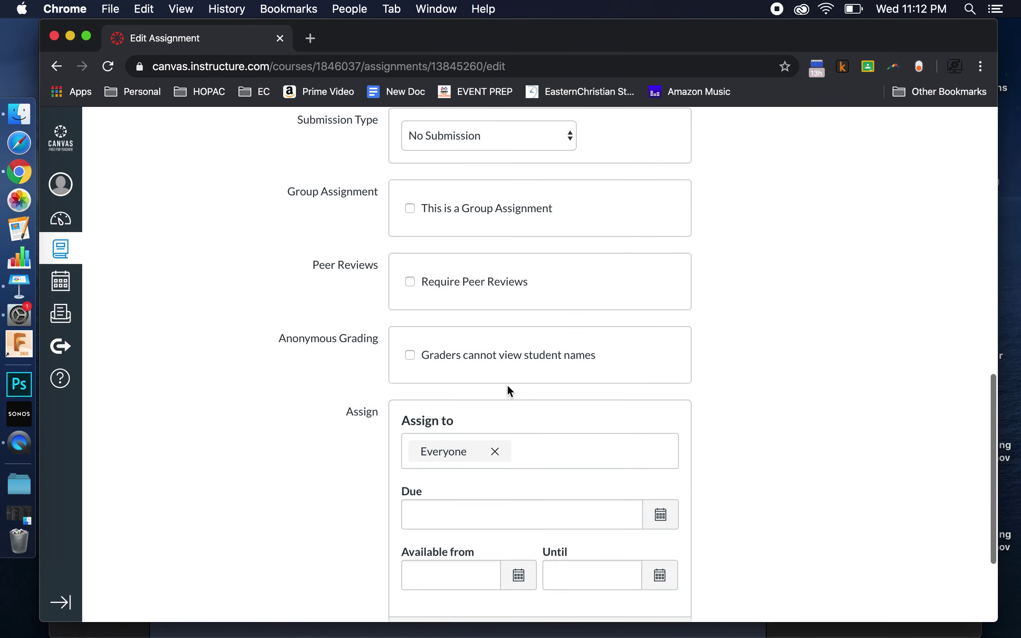
scroll(508, 387, "up", 2)
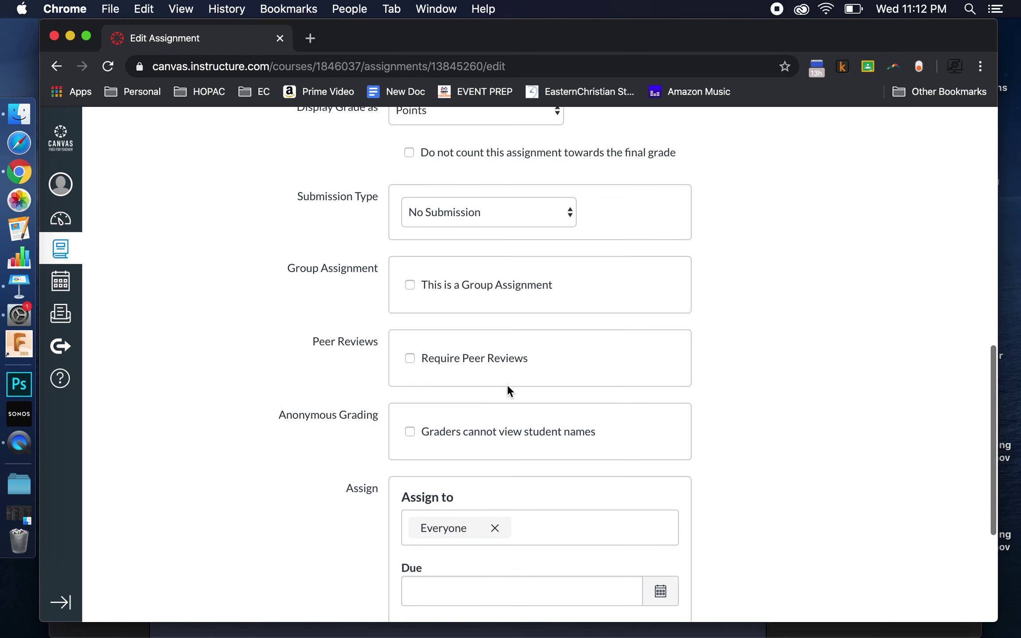
left_click(487, 208)
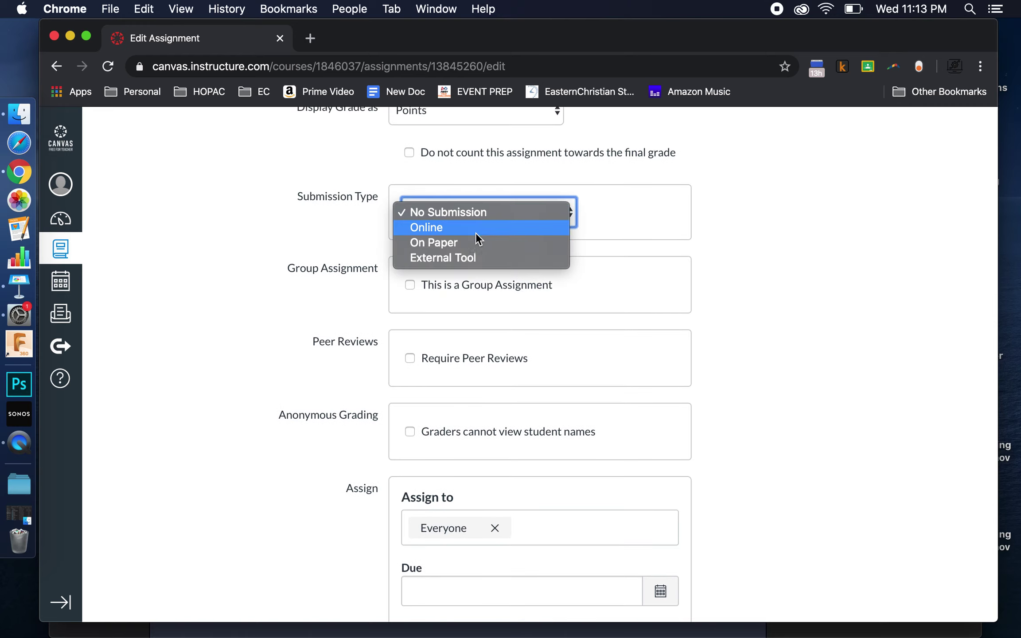
left_click(463, 244)
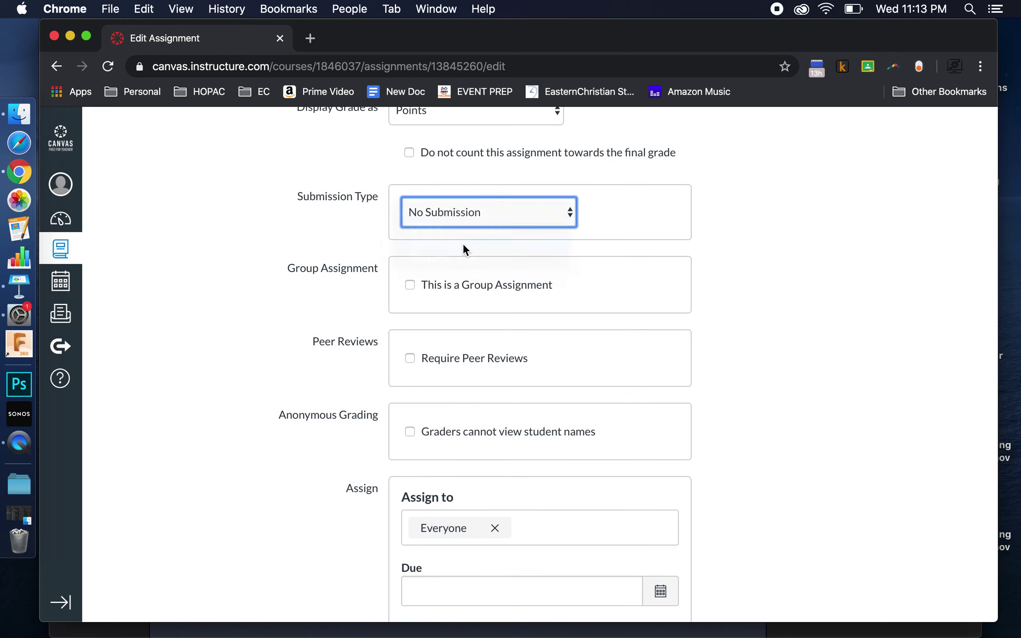
left_click(468, 211)
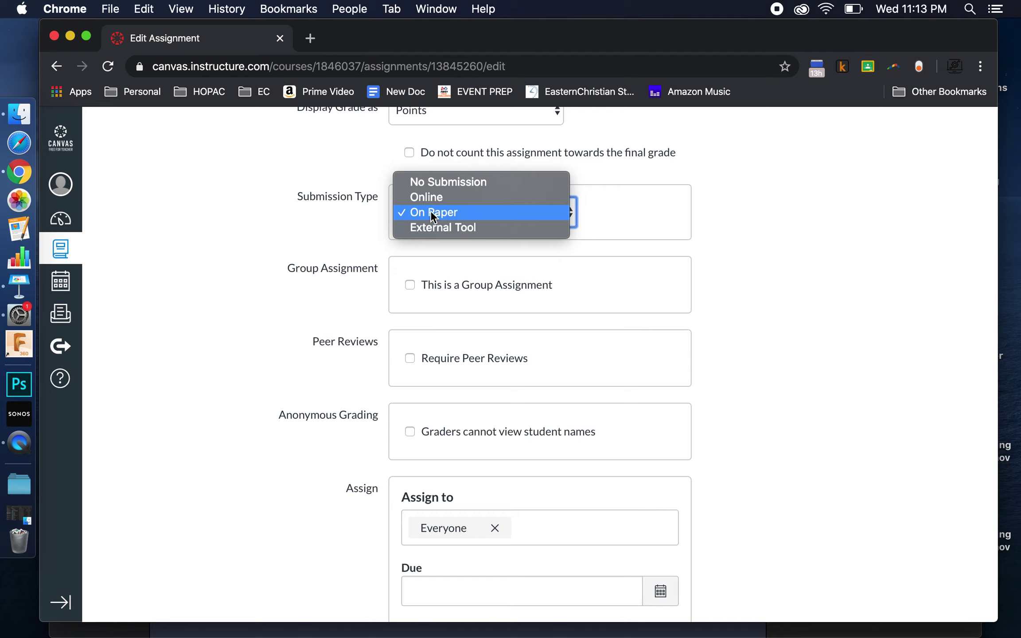
left_click(452, 227)
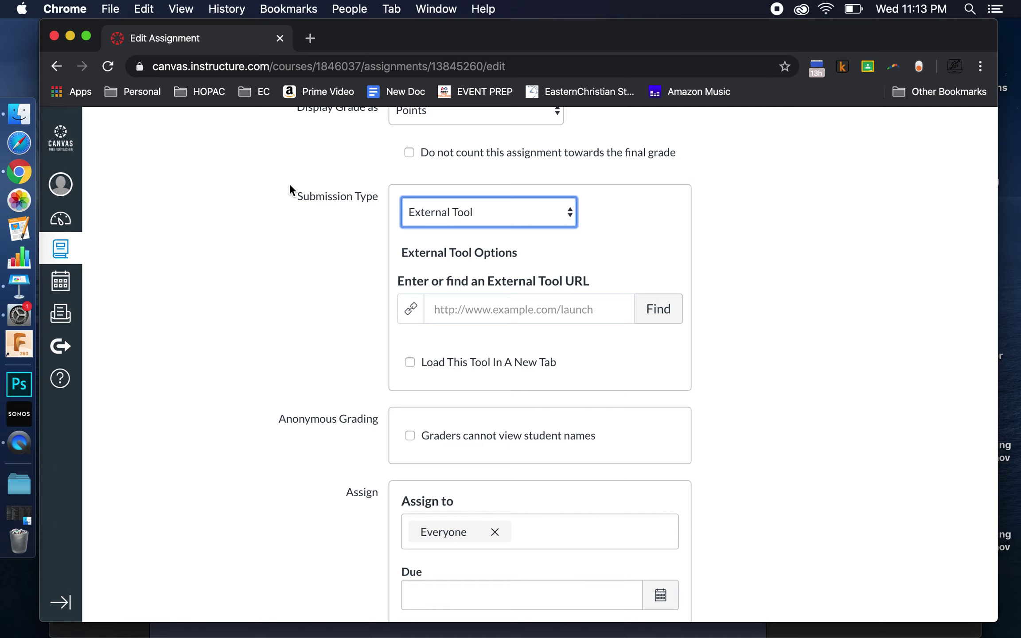
- Review the External Tool options, anonymous grading, assign-to, due date and availability fields of the assignment
scroll(290, 185, "down", 1)
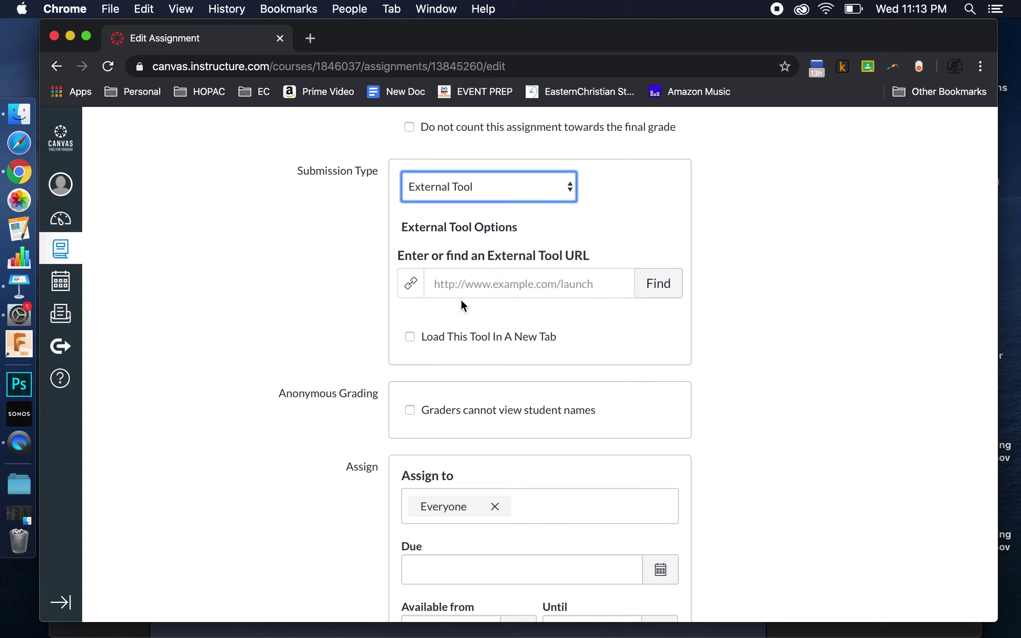
scroll(461, 298, "down", 3)
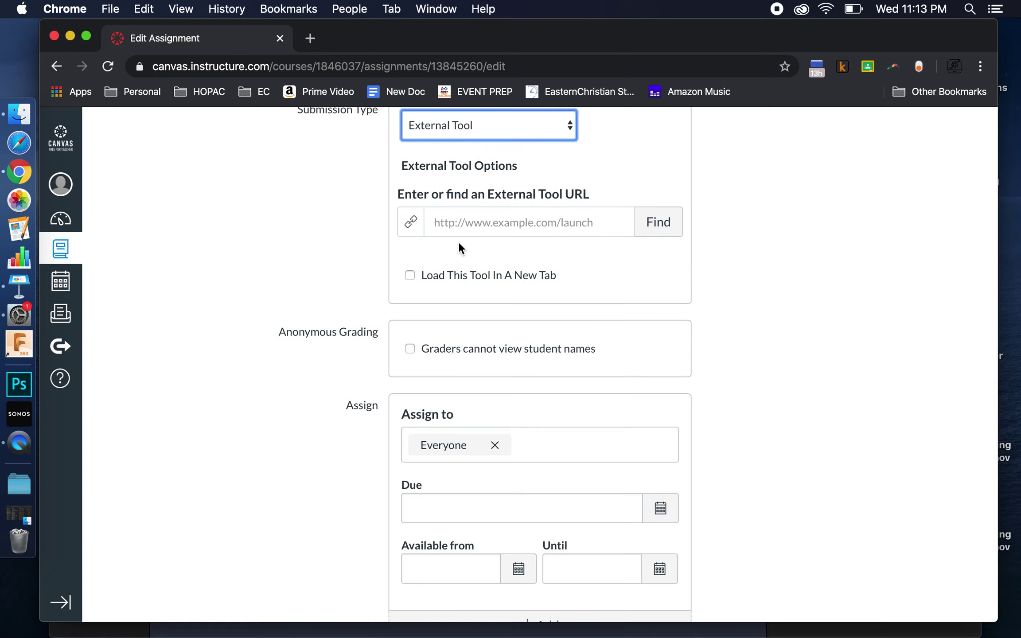
scroll(458, 244, "down", 4)
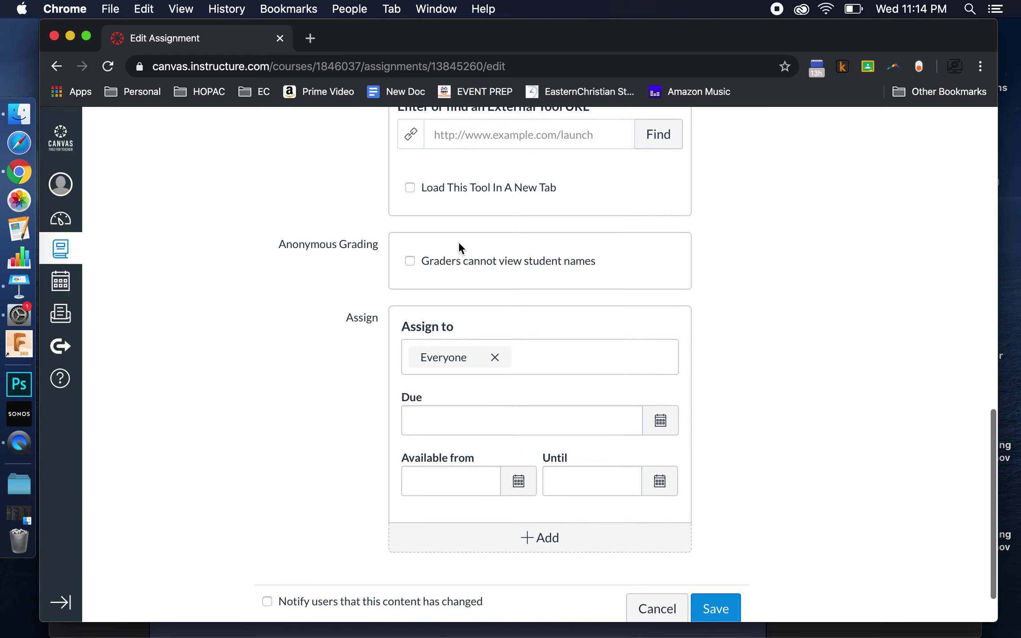
scroll(459, 244, "down", 2)
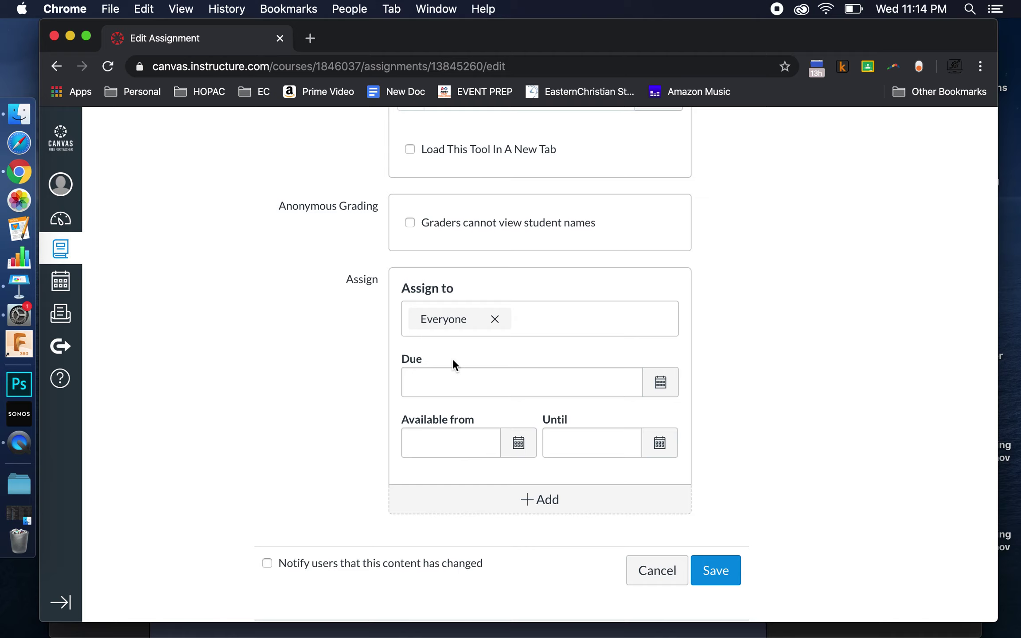
scroll(453, 358, "up", 1)
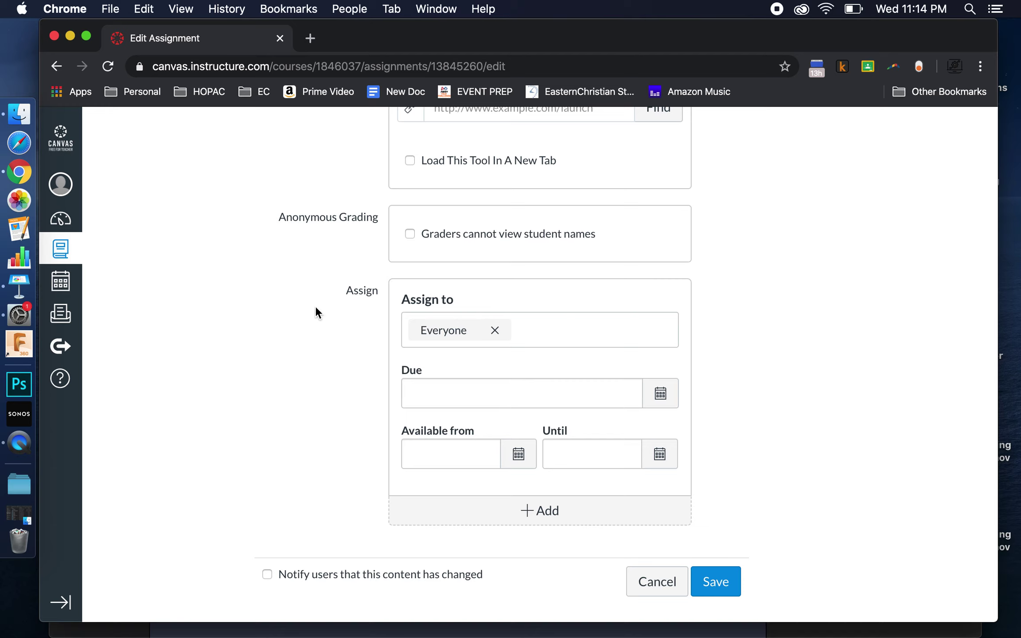
scroll(315, 305, "up", 2)
scroll(315, 305, "up", 3)
scroll(315, 305, "up", 2)
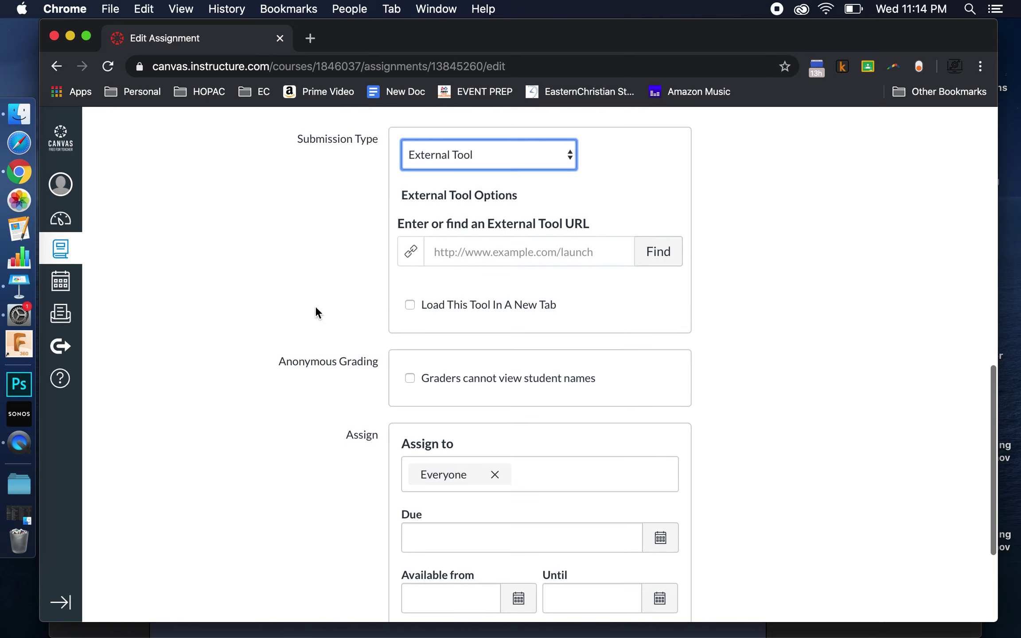
scroll(315, 305, "down", 3)
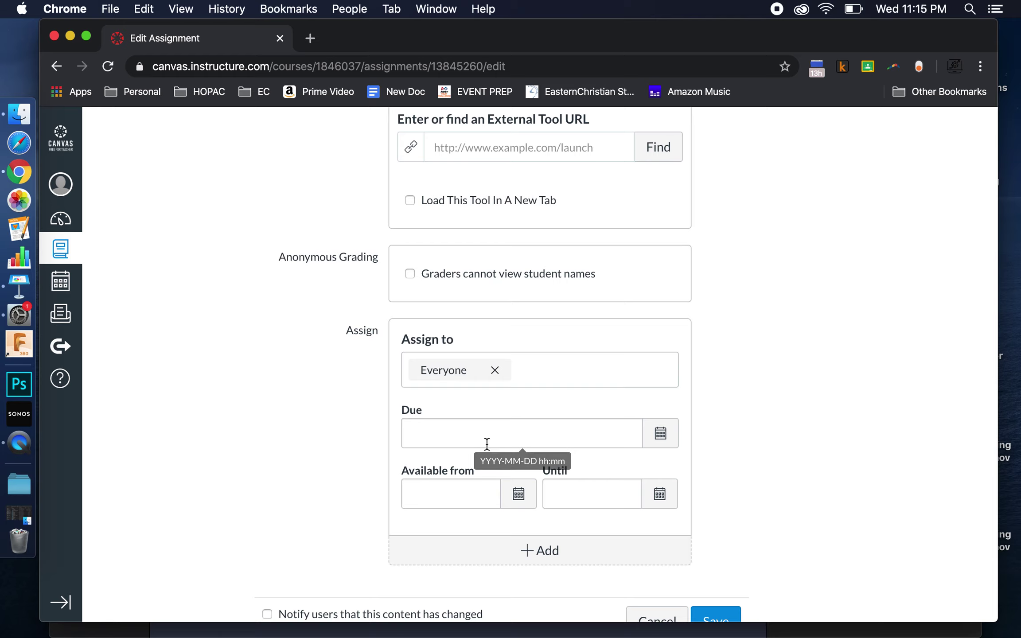
- View the description's HTML source and return to the rich content editor
scroll(374, 401, "up", 3)
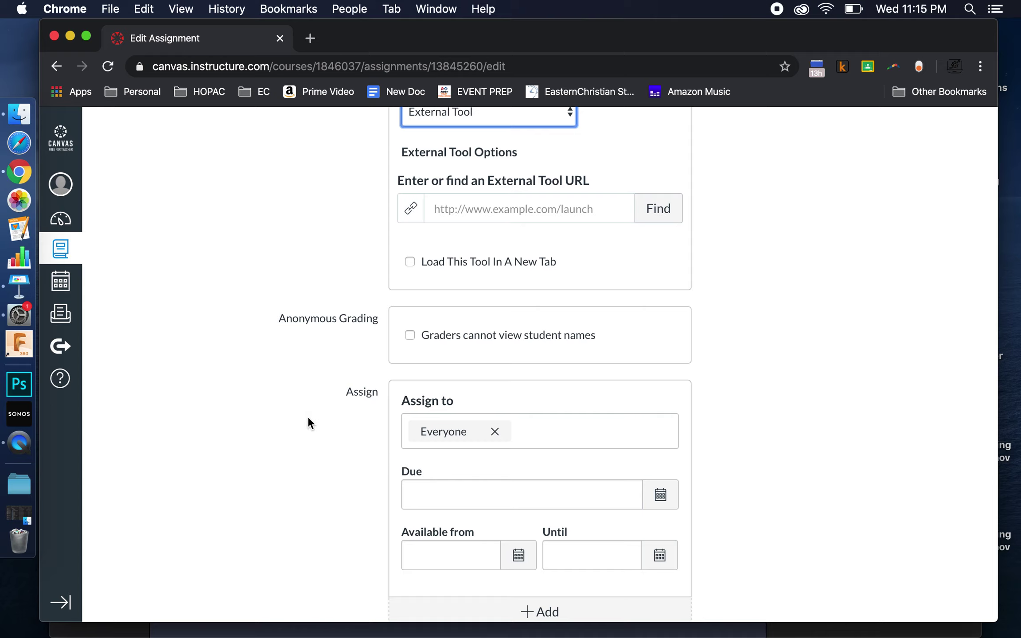
scroll(308, 419, "up", 8)
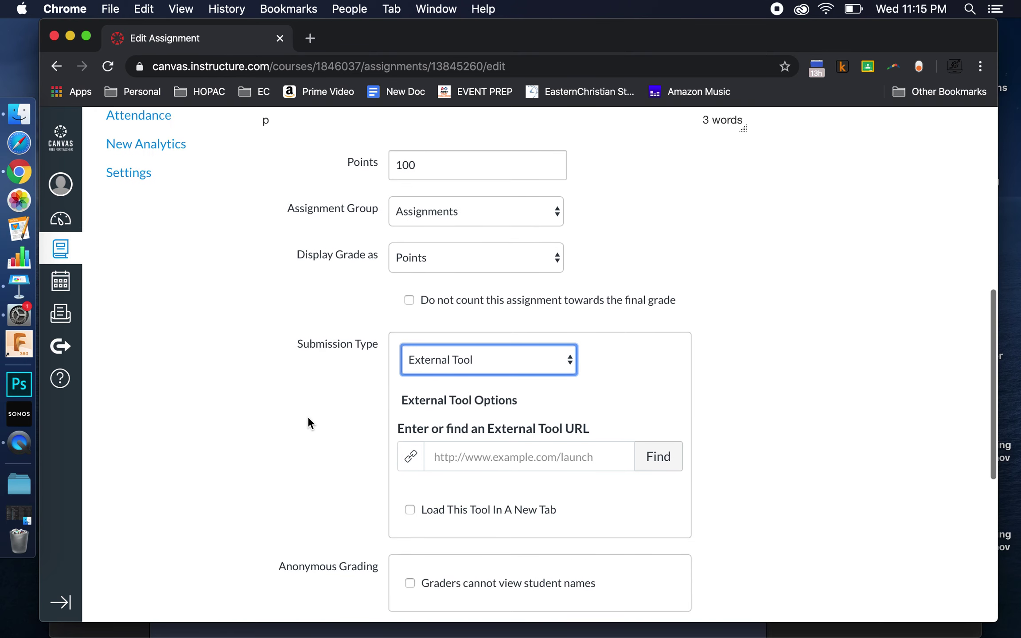
scroll(308, 419, "up", 4)
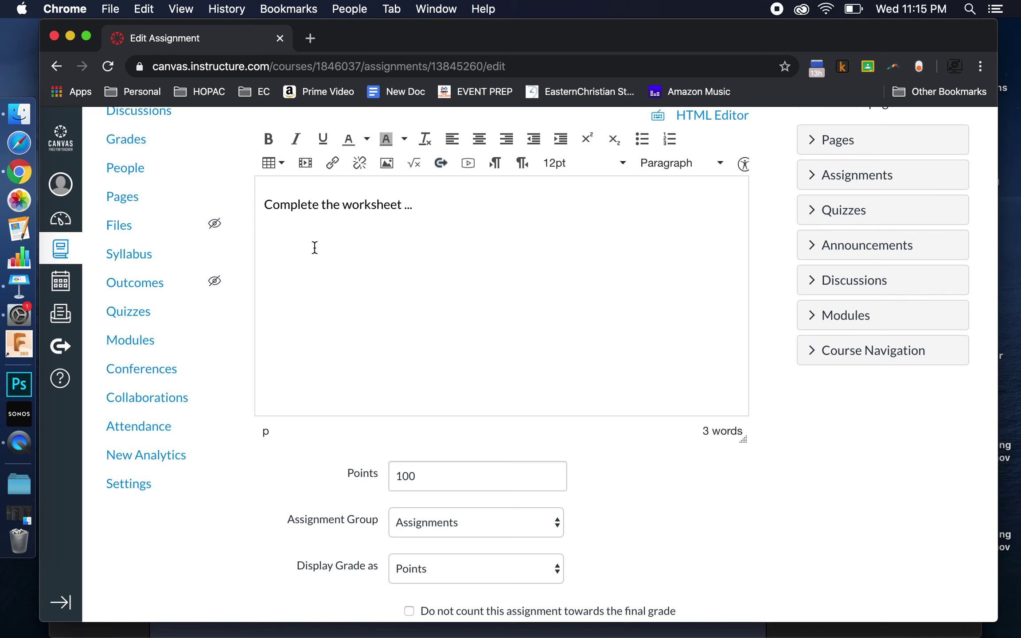
scroll(315, 247, "up", 2)
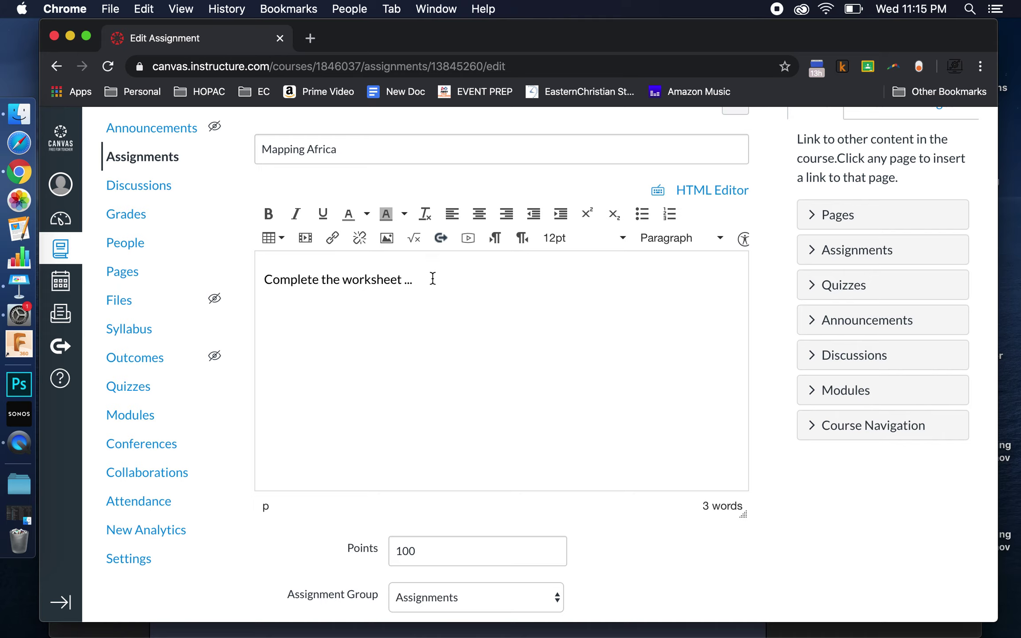
left_click_drag(410, 279, 288, 268)
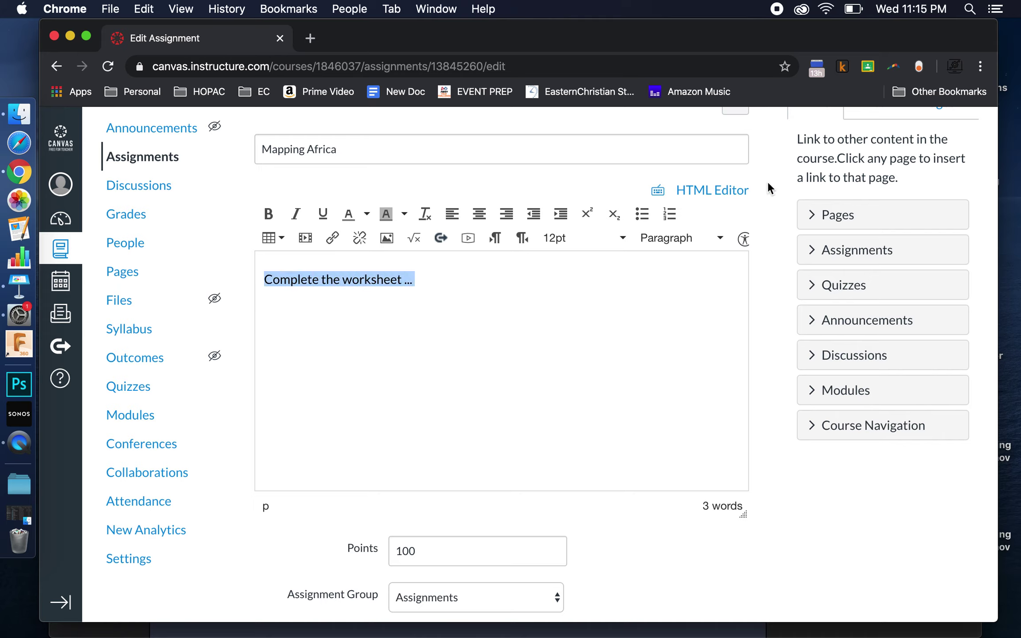
left_click(724, 191)
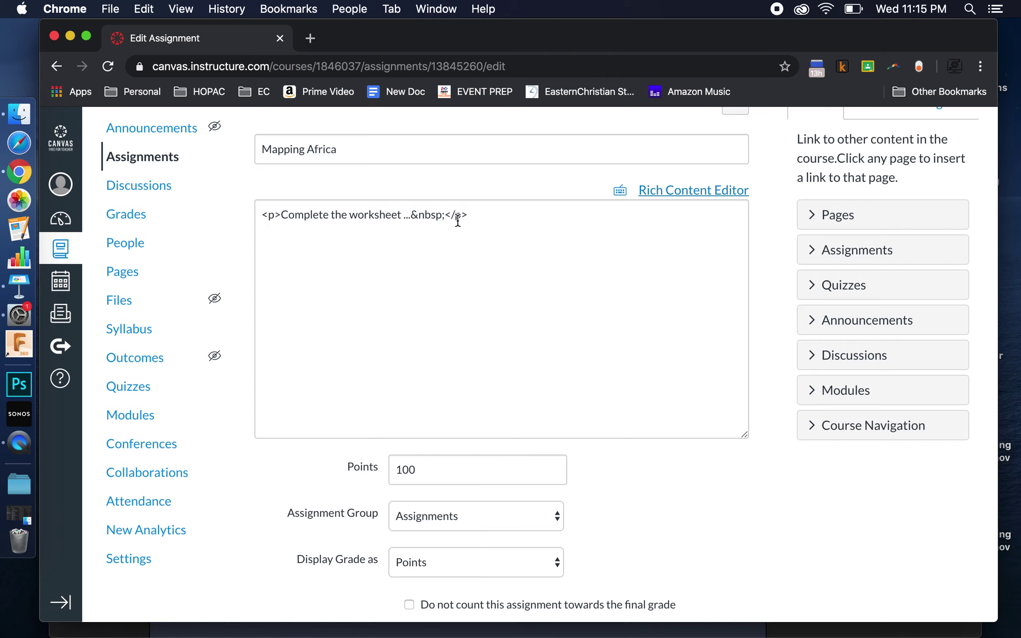
left_click(690, 194)
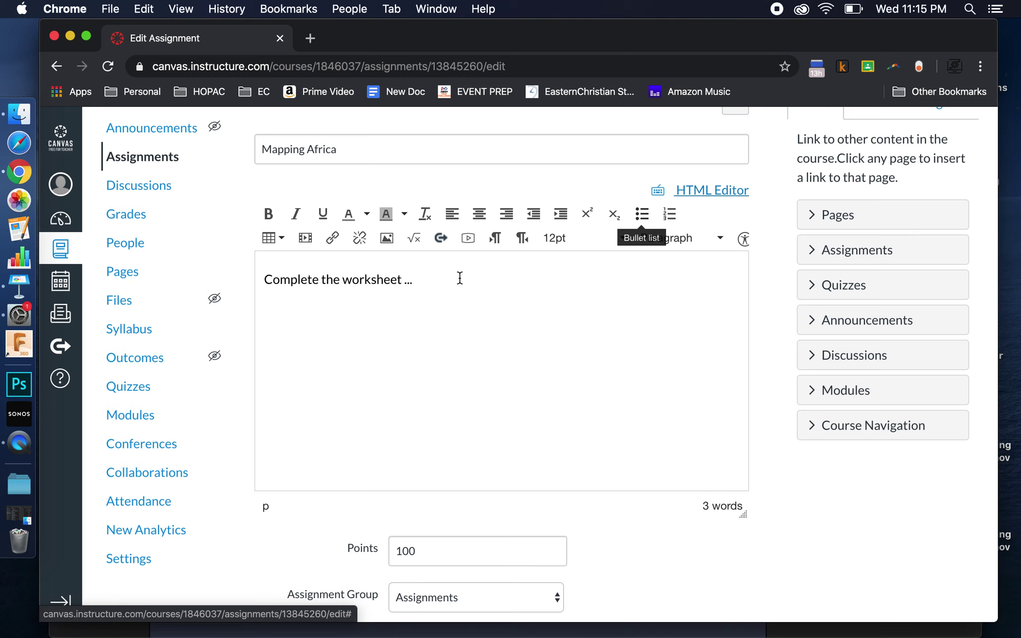
- Replace the assignment's description text with "Big Words"
triple_click(259, 274)
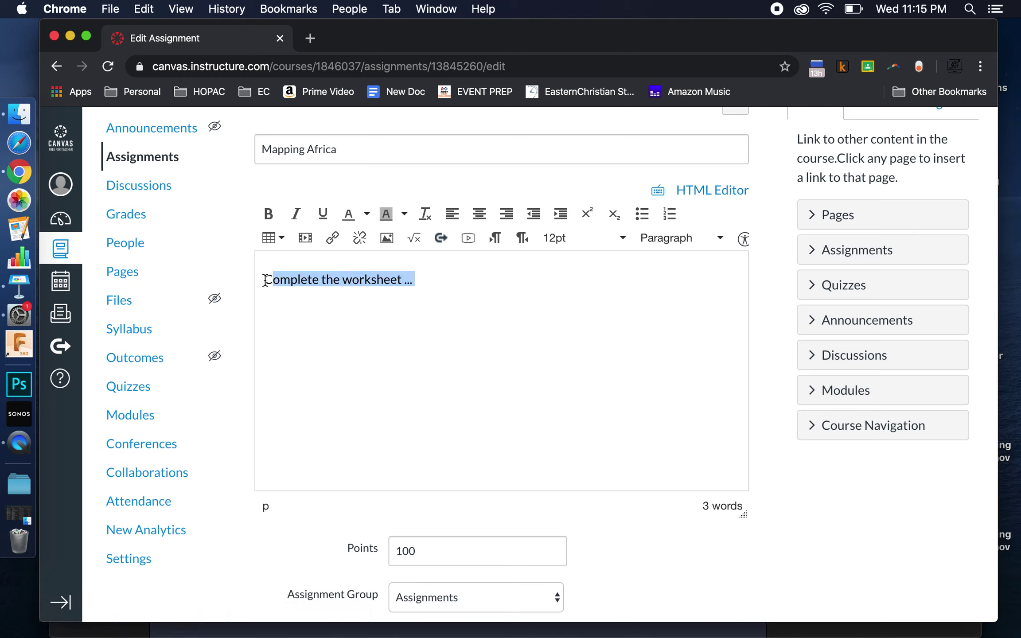
key("BackSpace")
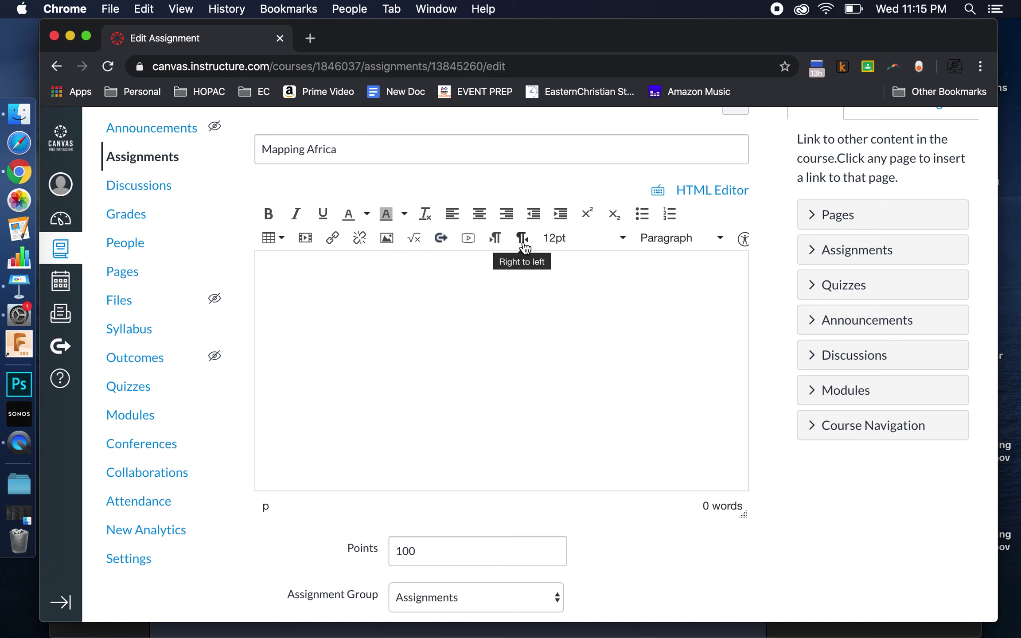
left_click(579, 243)
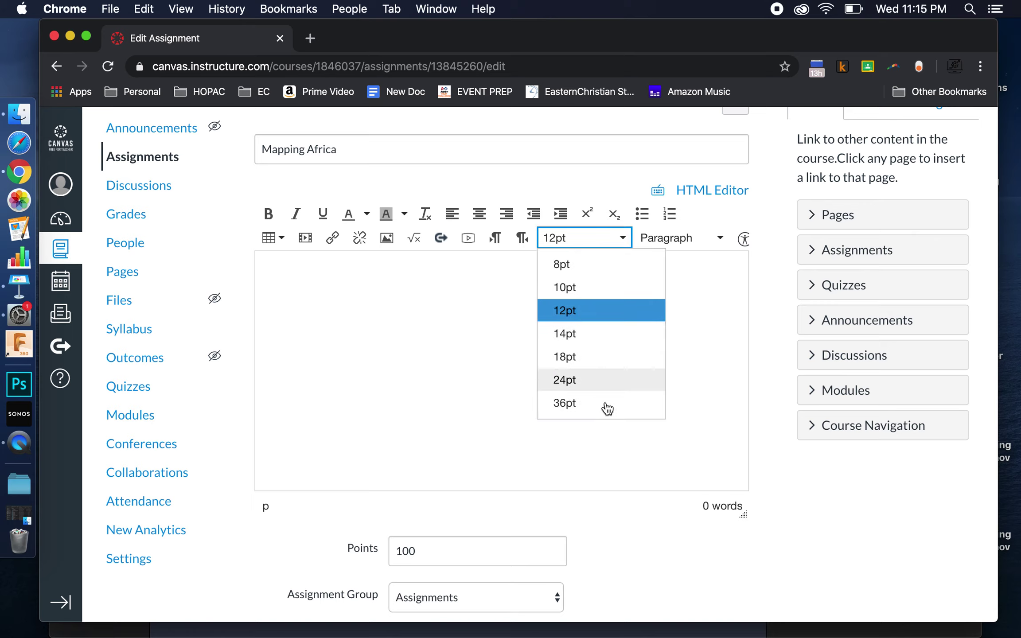
left_click(423, 340)
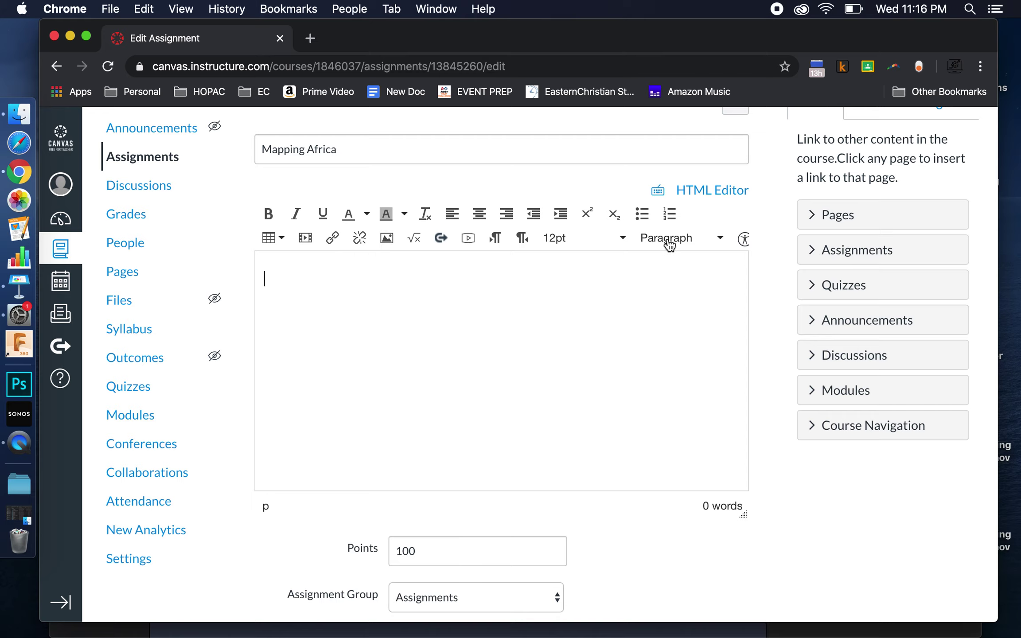
left_click(713, 242)
left_click(583, 296)
type("Big Words")
- Format the "Big Words" description text as Header 2
left_click_drag(360, 285, 233, 285)
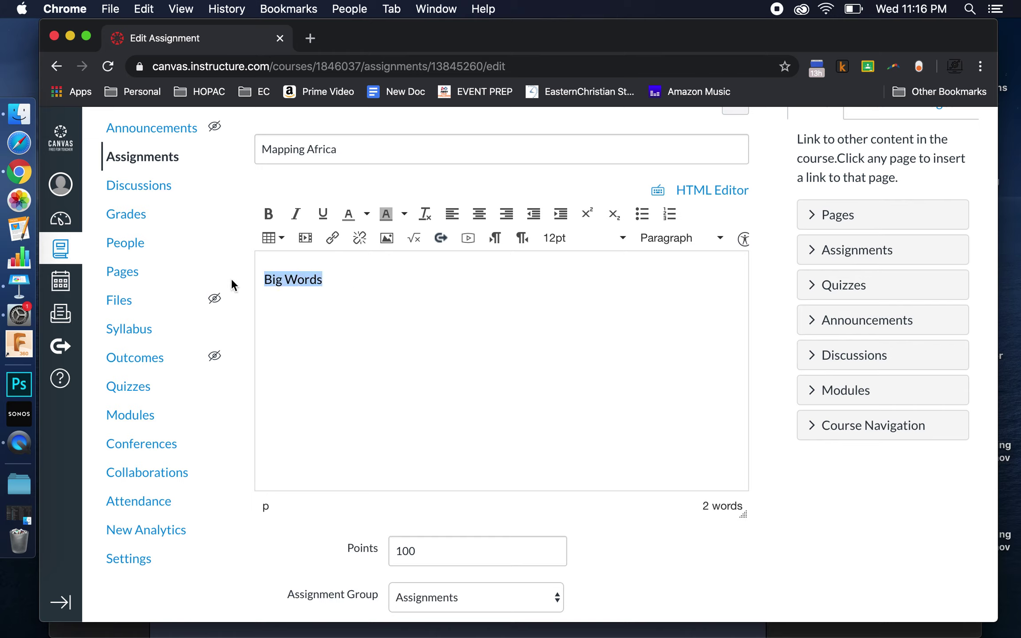
left_click(702, 244)
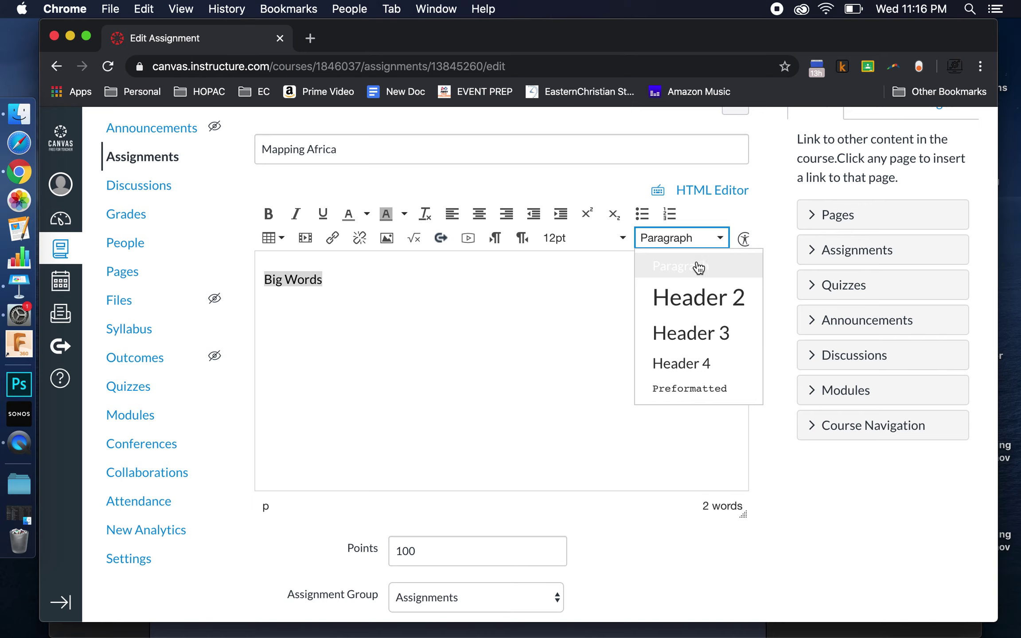
left_click(693, 298)
left_click(428, 283)
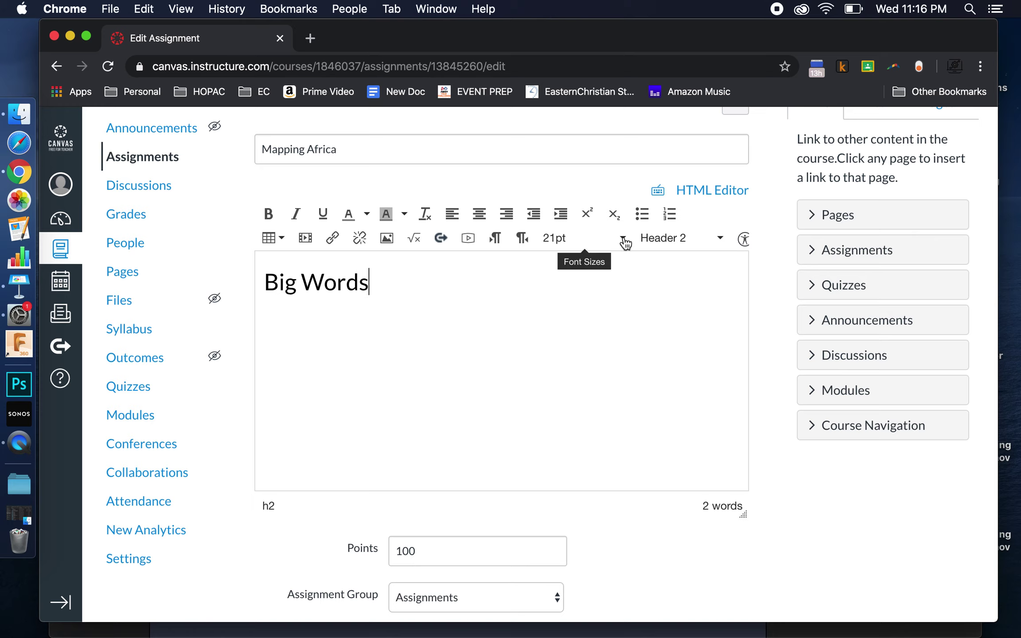
- Try a 36pt font size on the Header 2 text and undo it
left_click(588, 244)
left_click(576, 401)
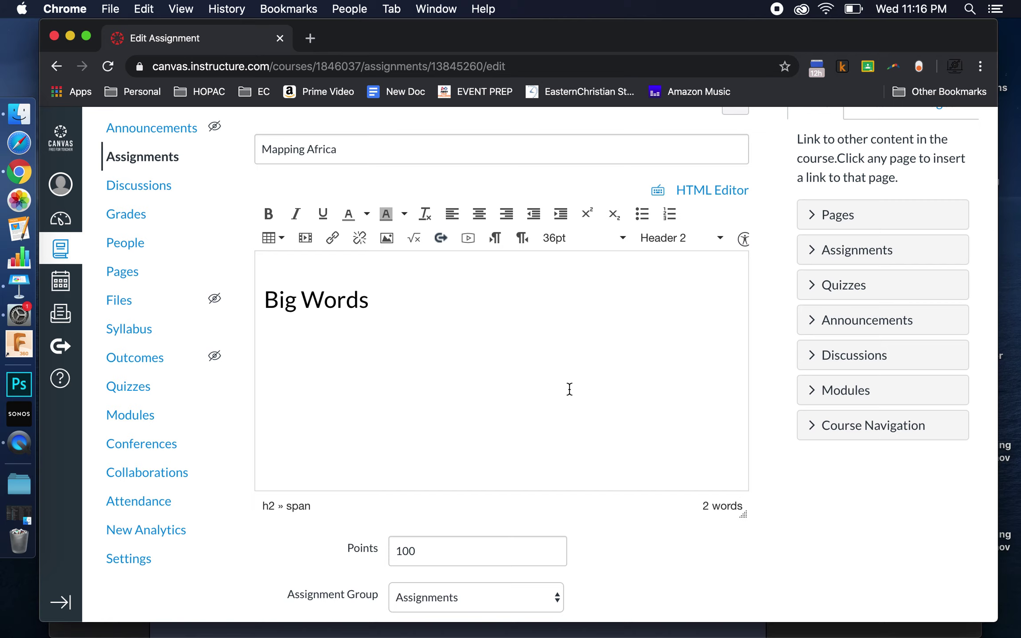
key("super+z")
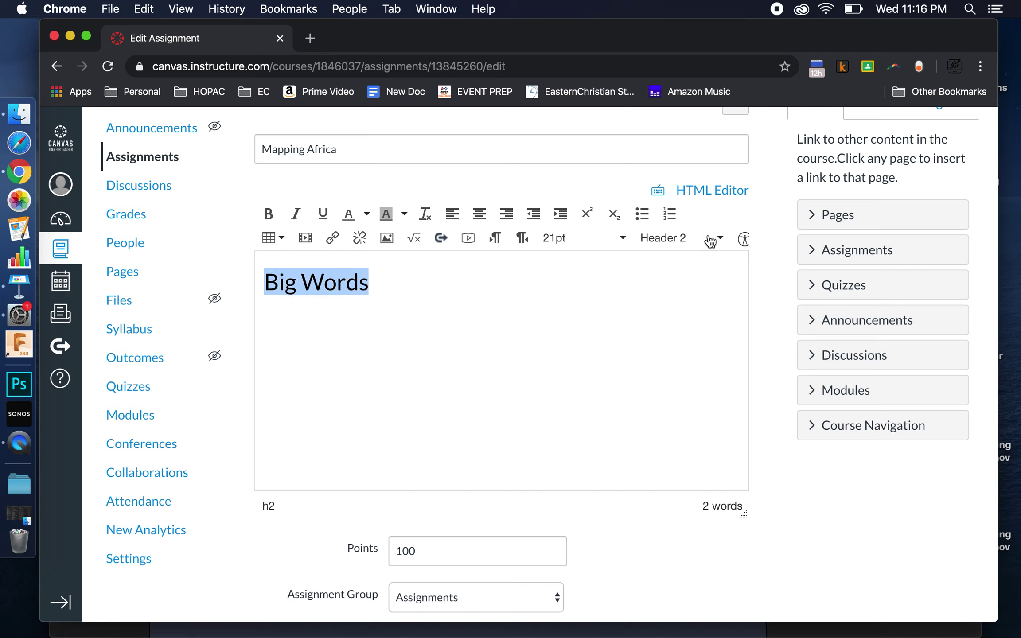
- Set the "Big Words" text to the Paragraph format with a 36pt font size
left_click(696, 239)
left_click(685, 265)
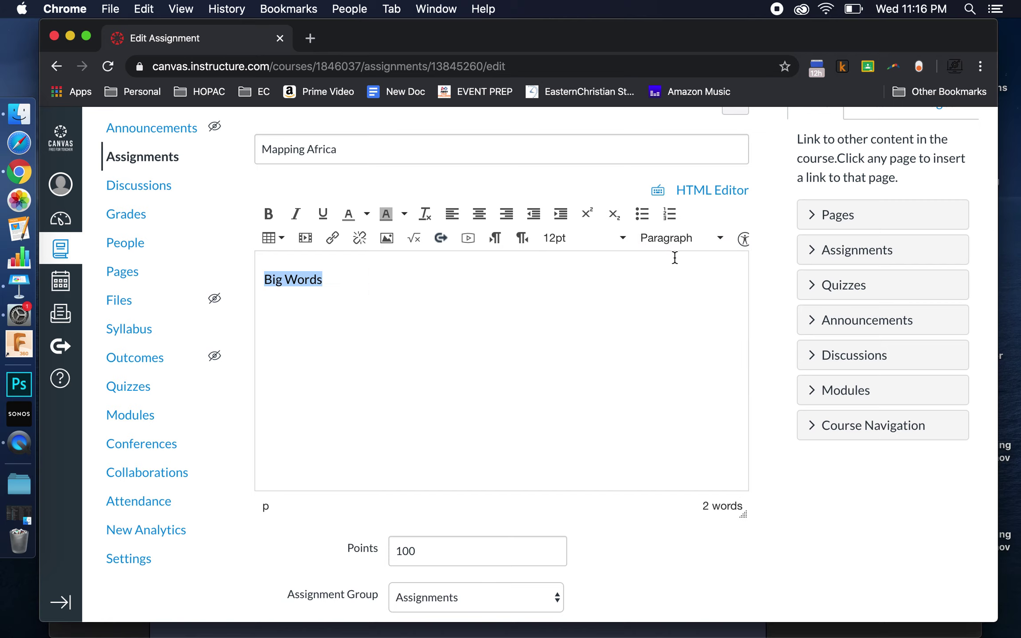
left_click(597, 244)
left_click(568, 402)
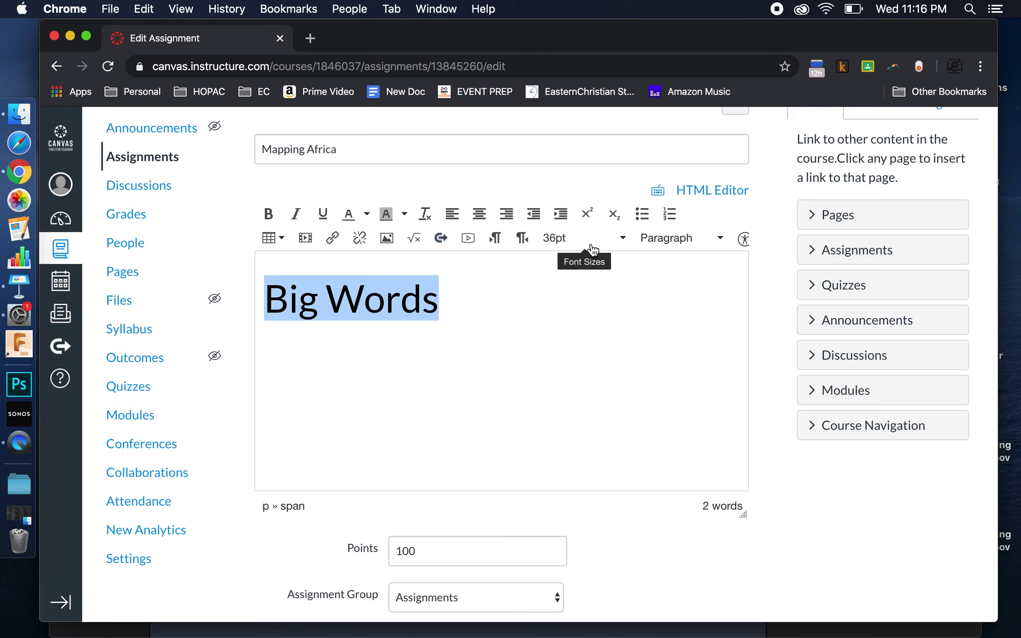
left_click(681, 239)
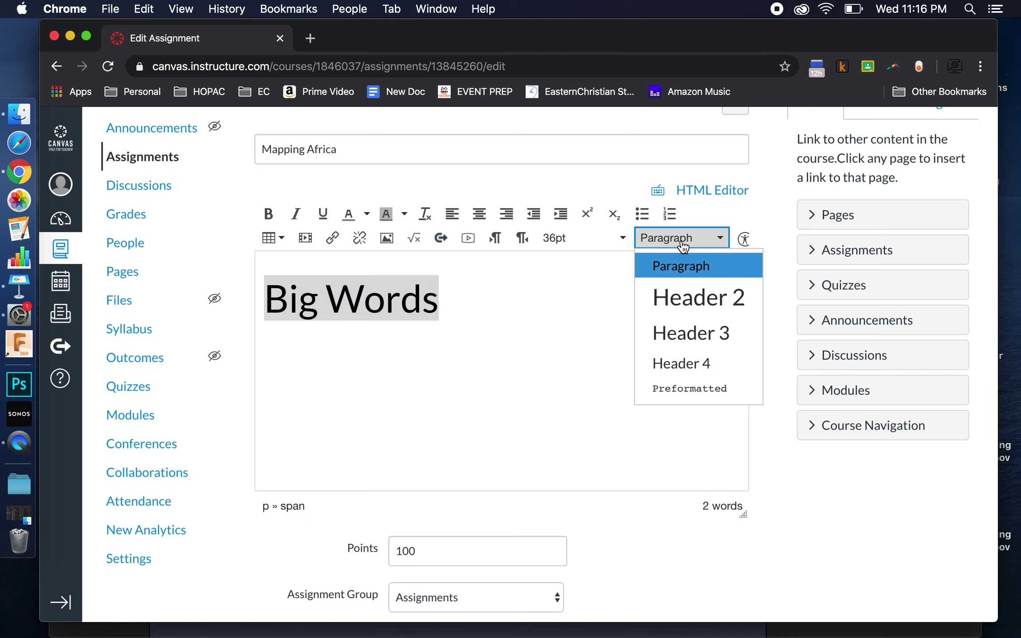
left_click(683, 244)
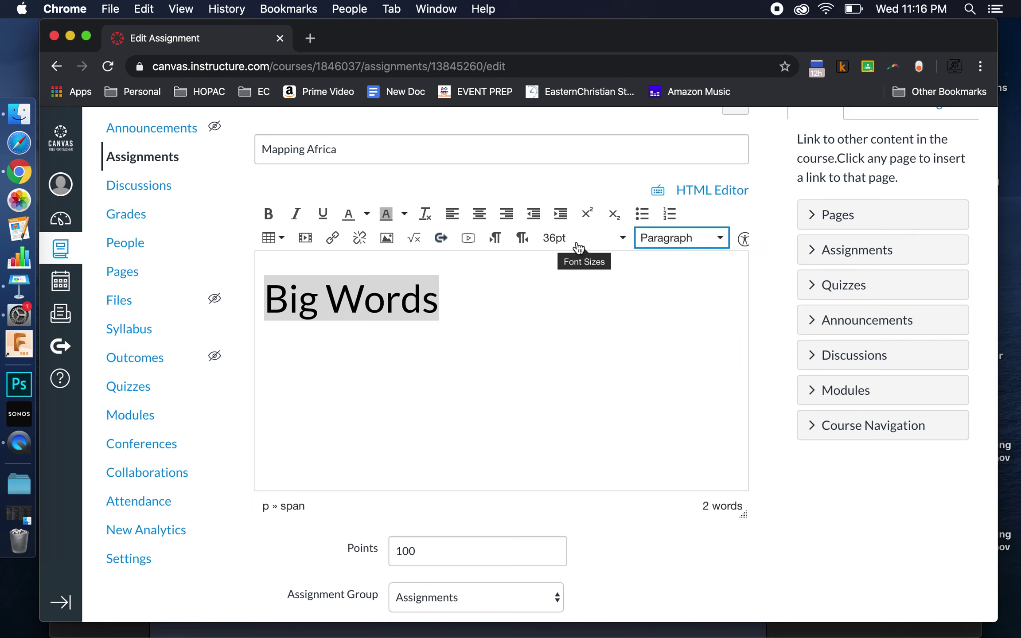
- Delete the "Big Words" text from the assignment description
left_click(434, 303)
key("BackSpace")
key("BackSpace")
key("BackSpace")
key("BackSpace")
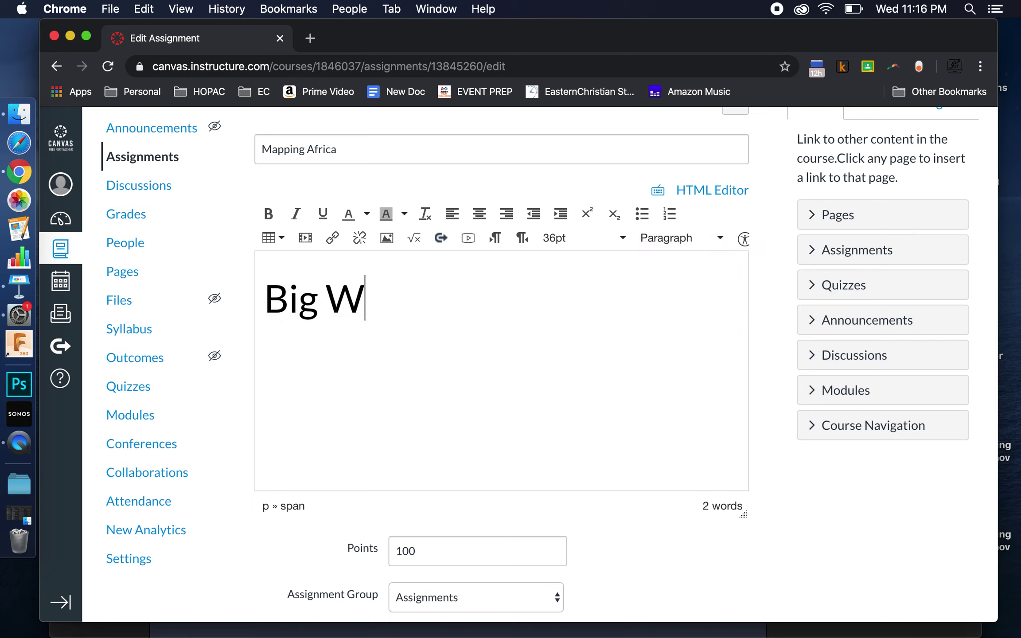
key("BackSpace")
key("BackSpace")
key("BackSpace")
key("BackSpace")
key("BackSpace")
key("BackSpace")
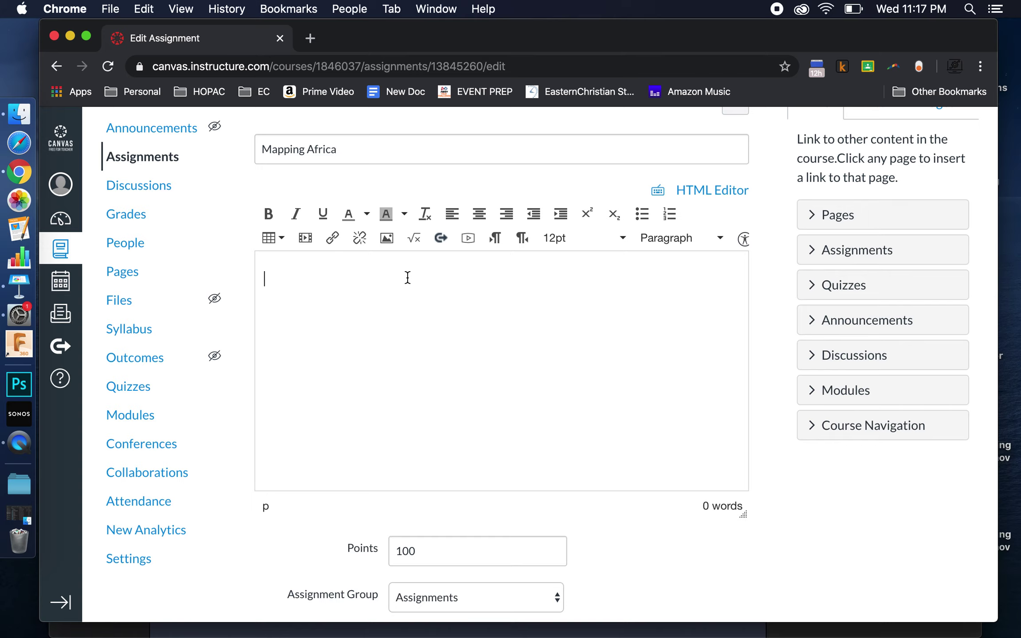
- Enter "Check out this tutorial I created." in the description and link the sentence to the Learn About Africa page
type("Check out this")
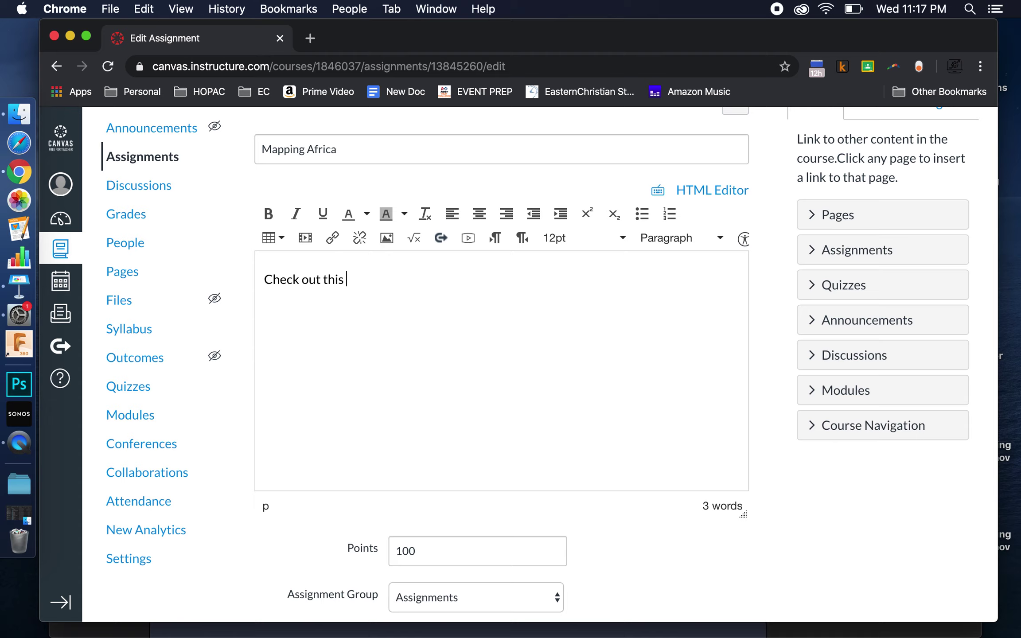
type(" tutorial I created.")
left_click_drag(443, 280, 213, 285)
left_click(815, 222)
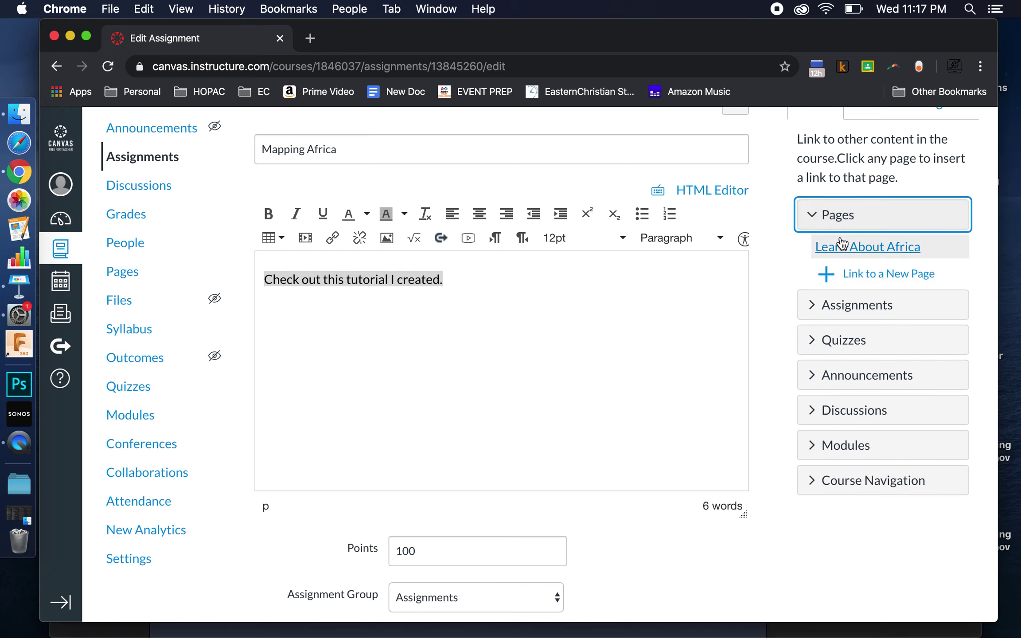
left_click(845, 251)
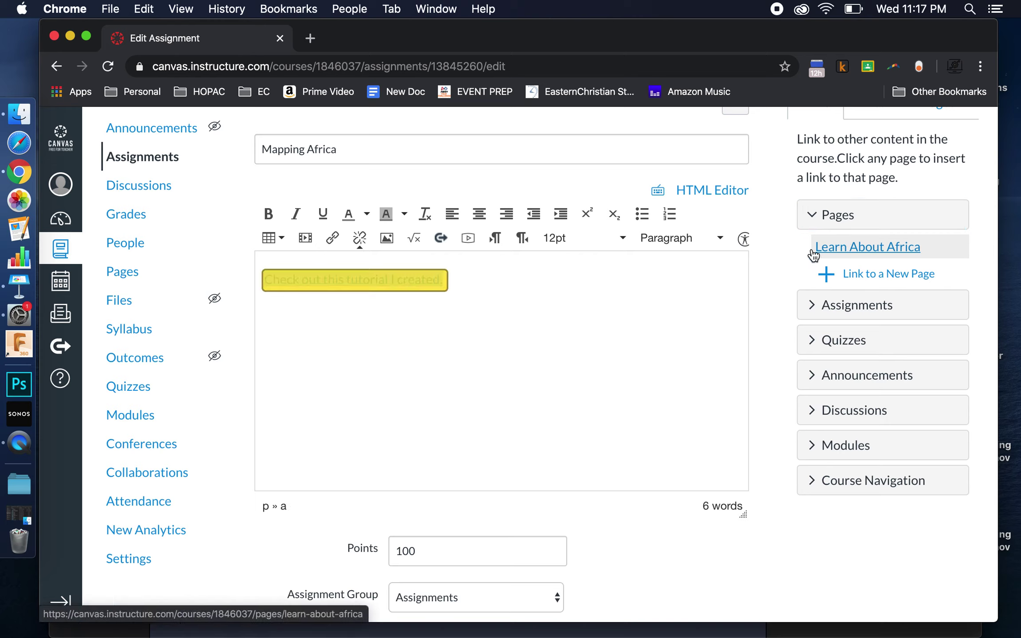
left_click(465, 282)
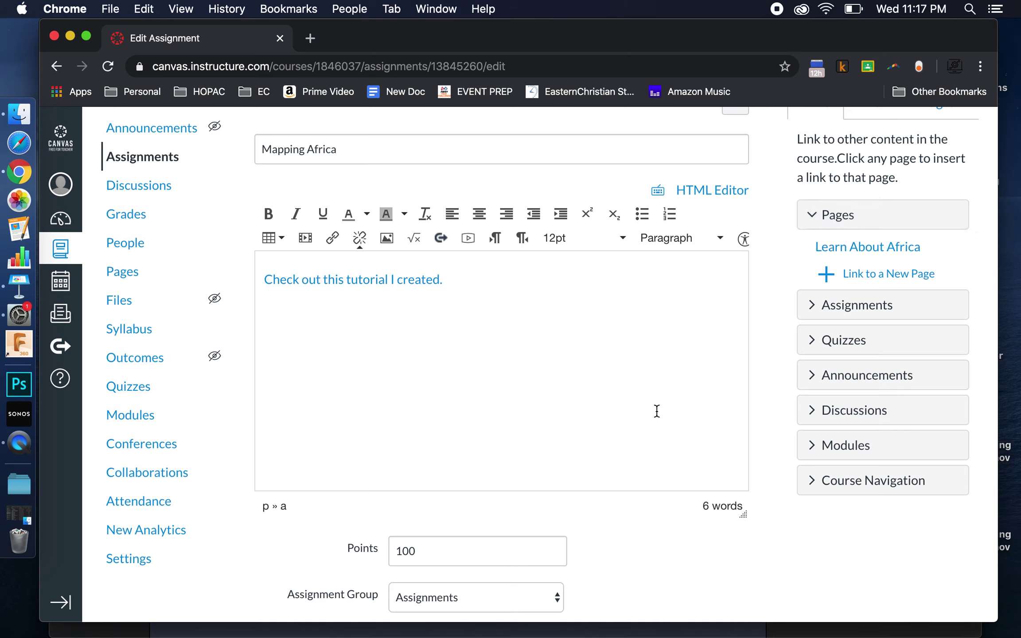
- Delete the linked sentence and start inserting an image from the My files folder in Canvas
left_click_drag(459, 279, 246, 278)
key("BackSpace")
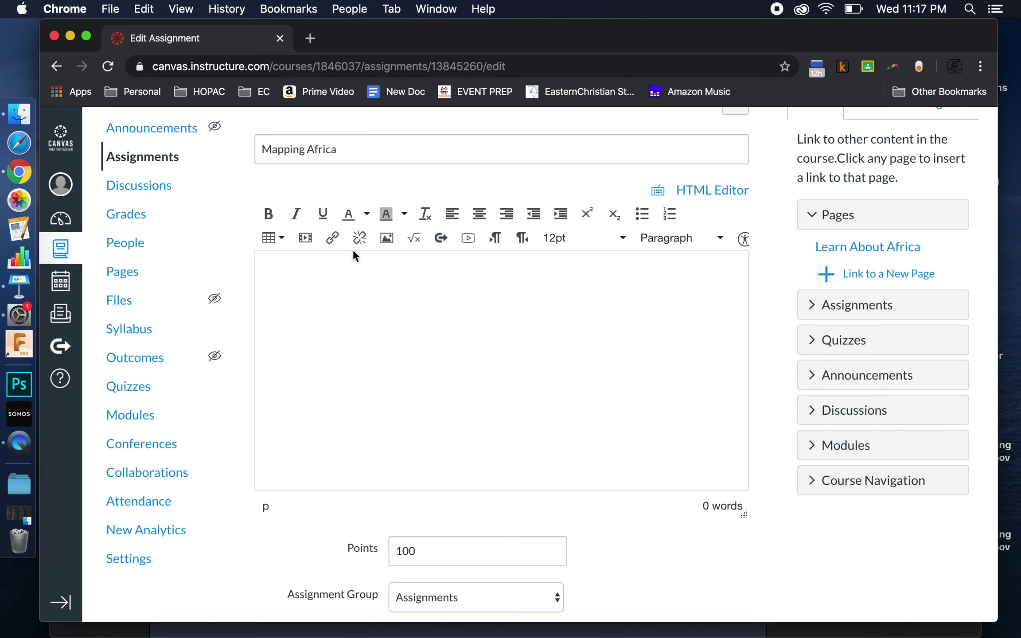
left_click(387, 241)
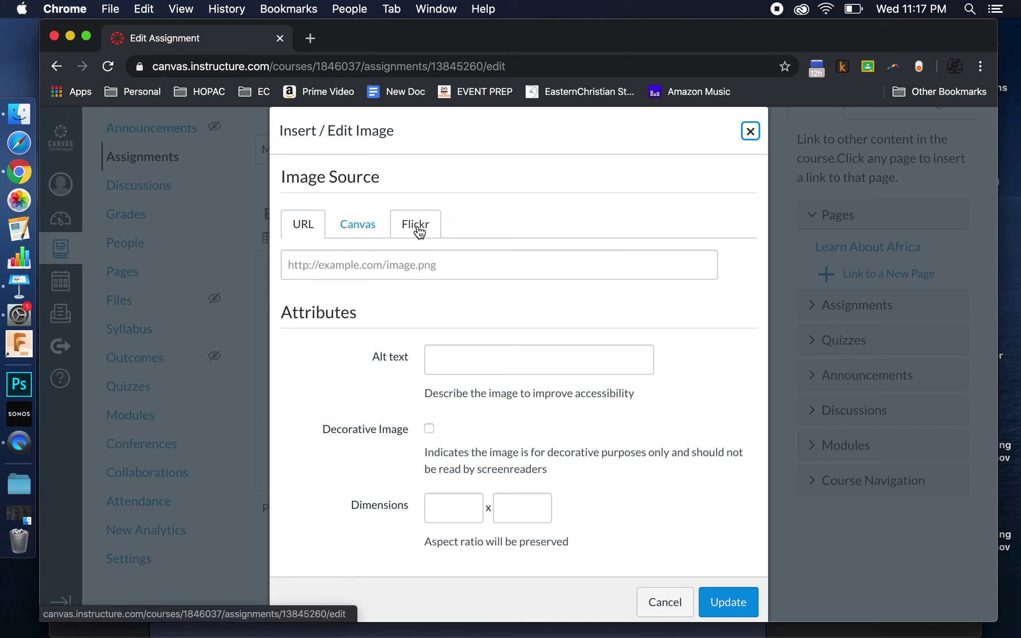
left_click(328, 266)
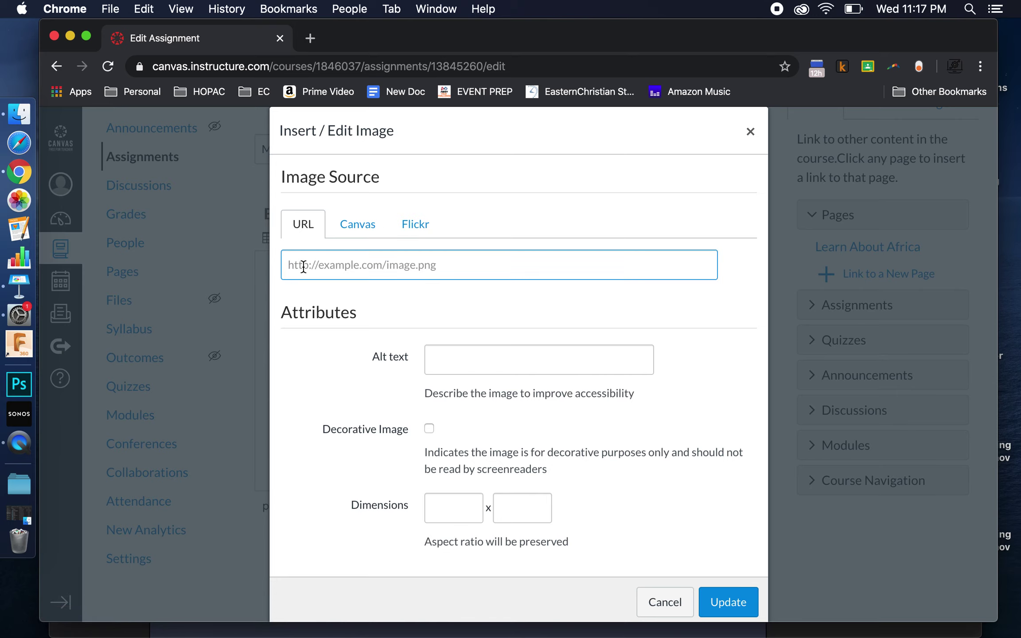
scroll(389, 261, "down", 2)
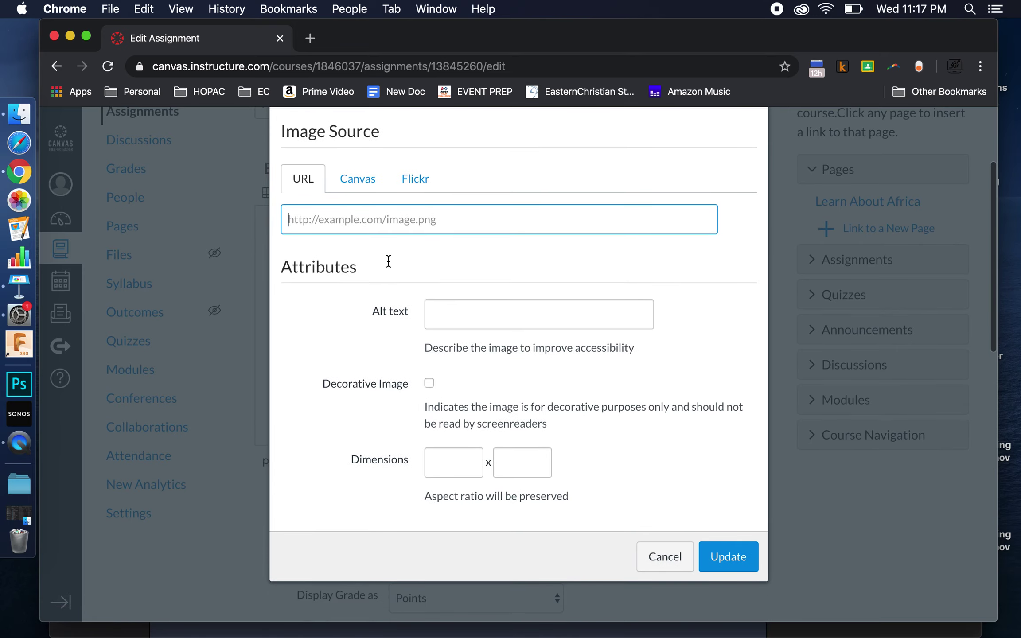
left_click(361, 212)
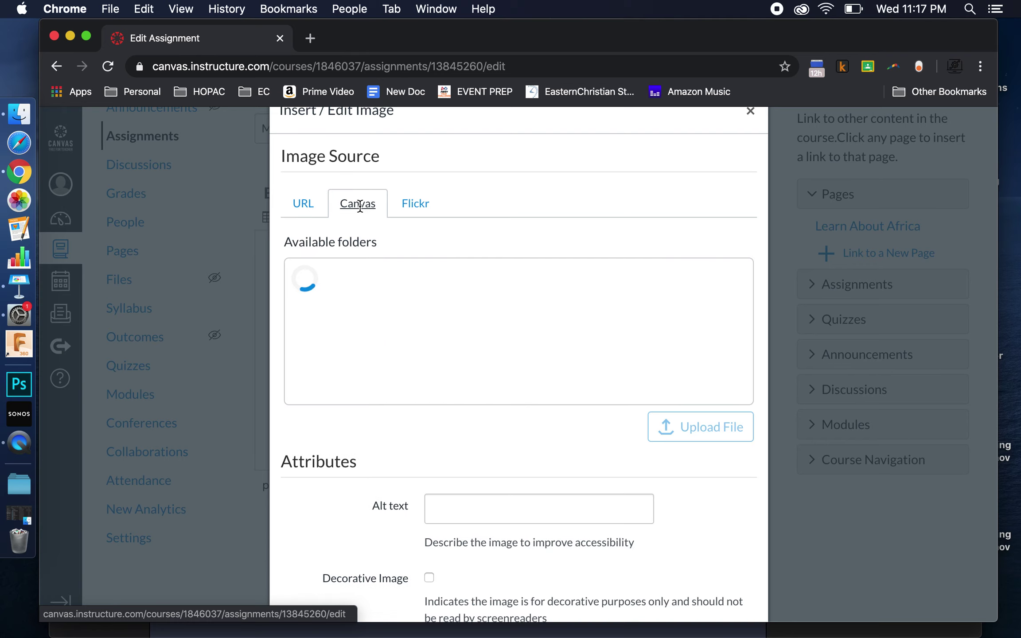
left_click(352, 286)
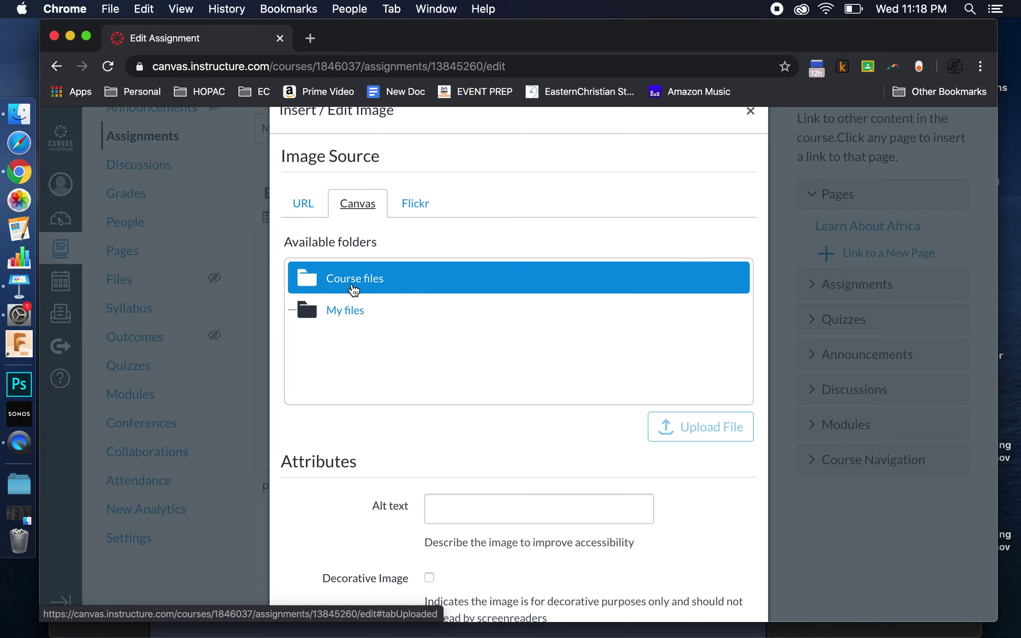
left_click(351, 313)
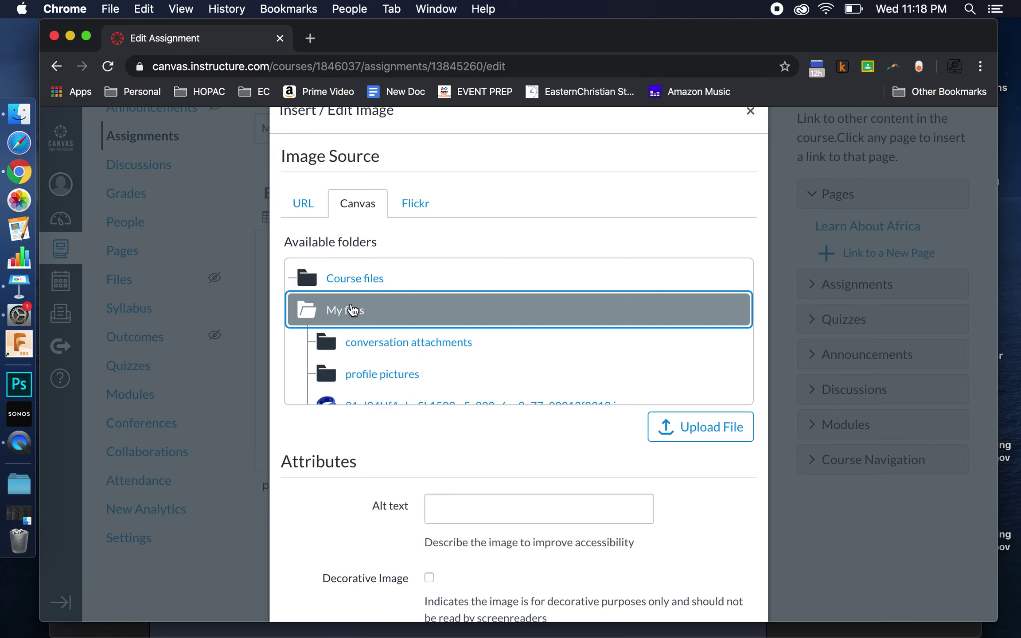
- Look through the folders and image files stored in My files
scroll(353, 313, "down", 1)
scroll(353, 313, "down", 1)
scroll(353, 313, "up", 1)
scroll(353, 313, "down", 1)
scroll(353, 314, "up", 1)
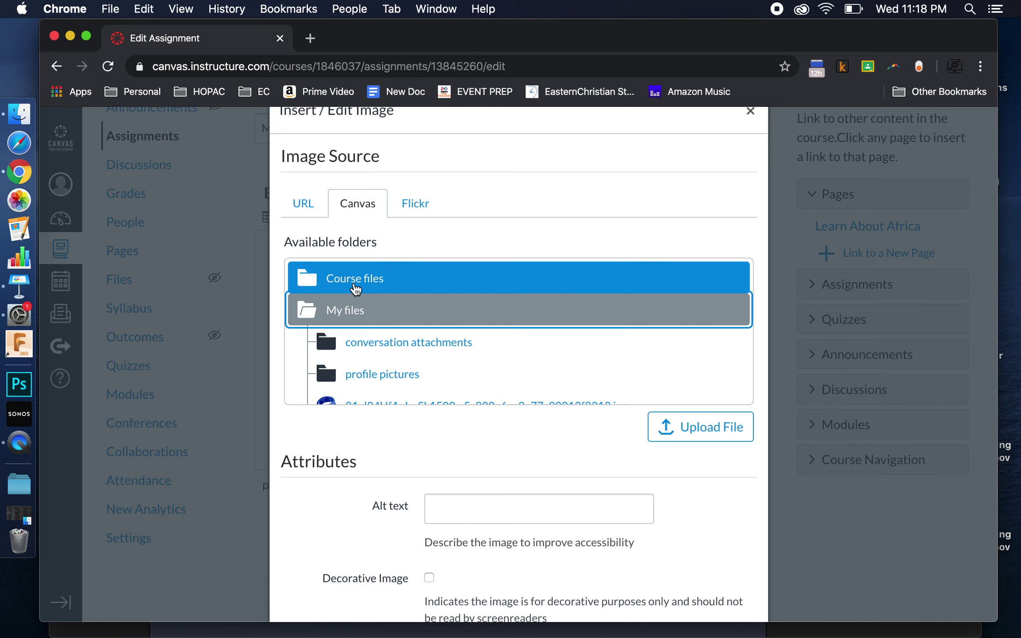
scroll(360, 317, "down", 3)
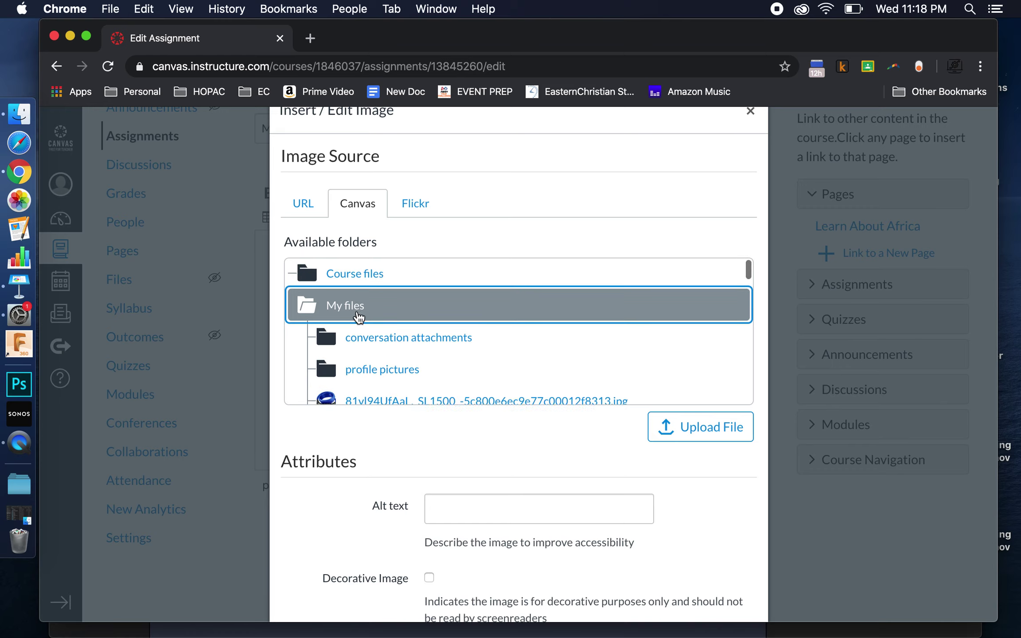
scroll(359, 317, "up", 3)
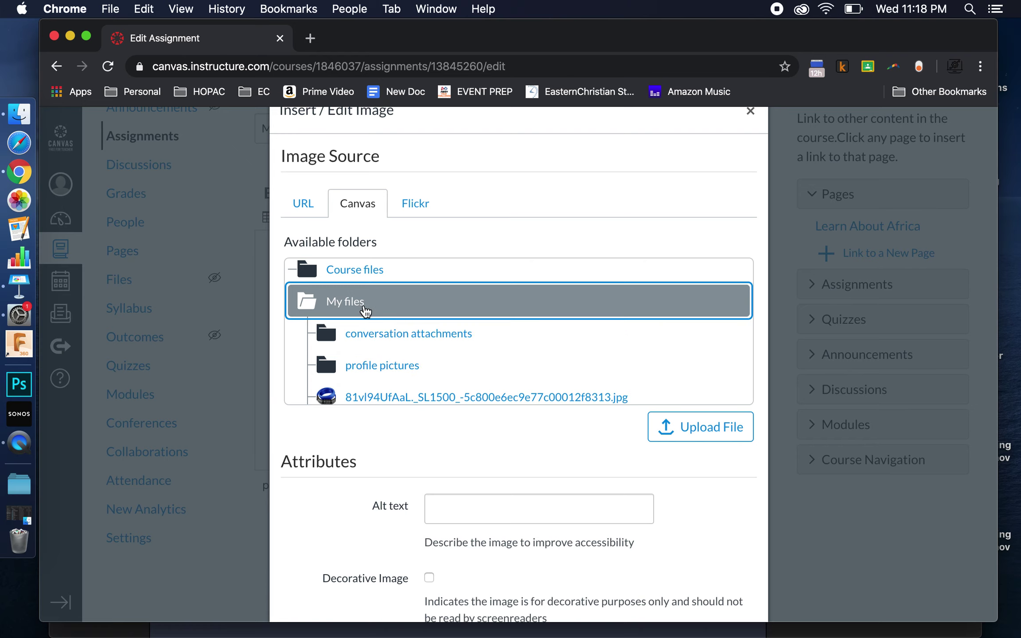
scroll(418, 340, "down", 5)
scroll(418, 343, "down", 2)
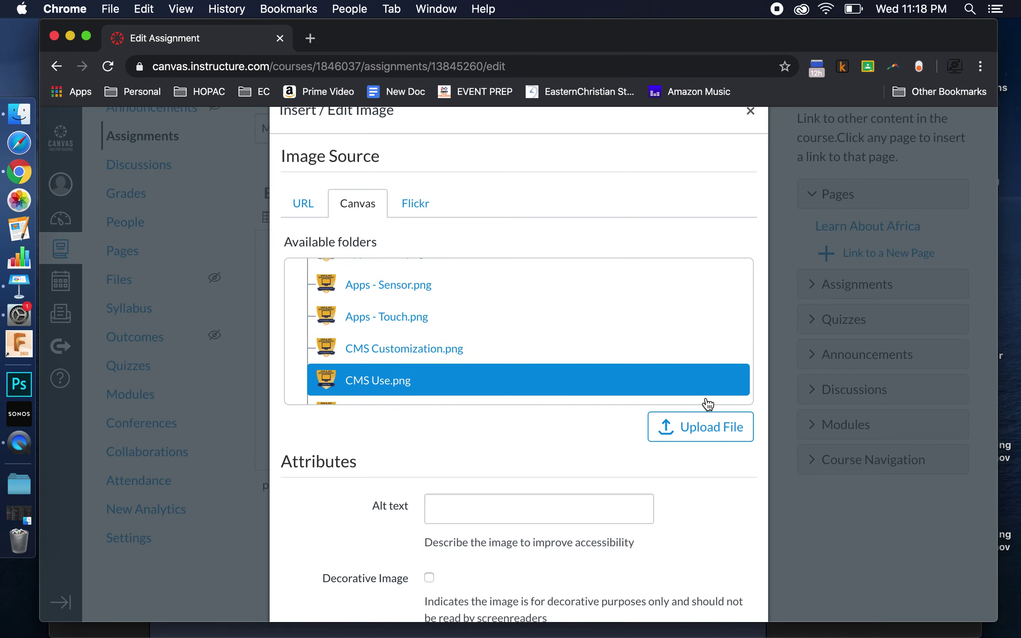
left_click(695, 430)
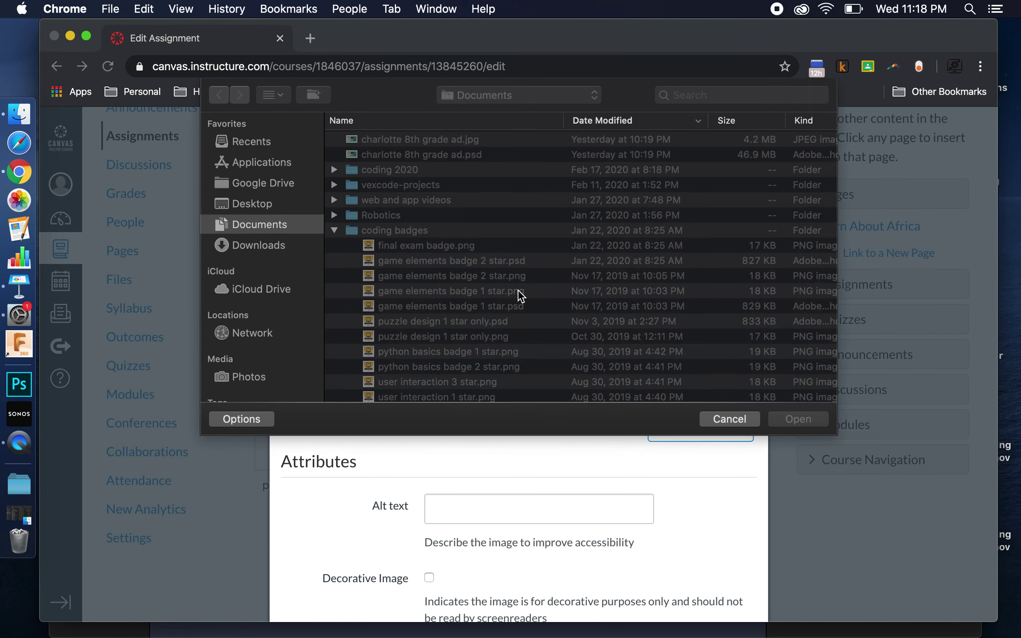
double_click(405, 227)
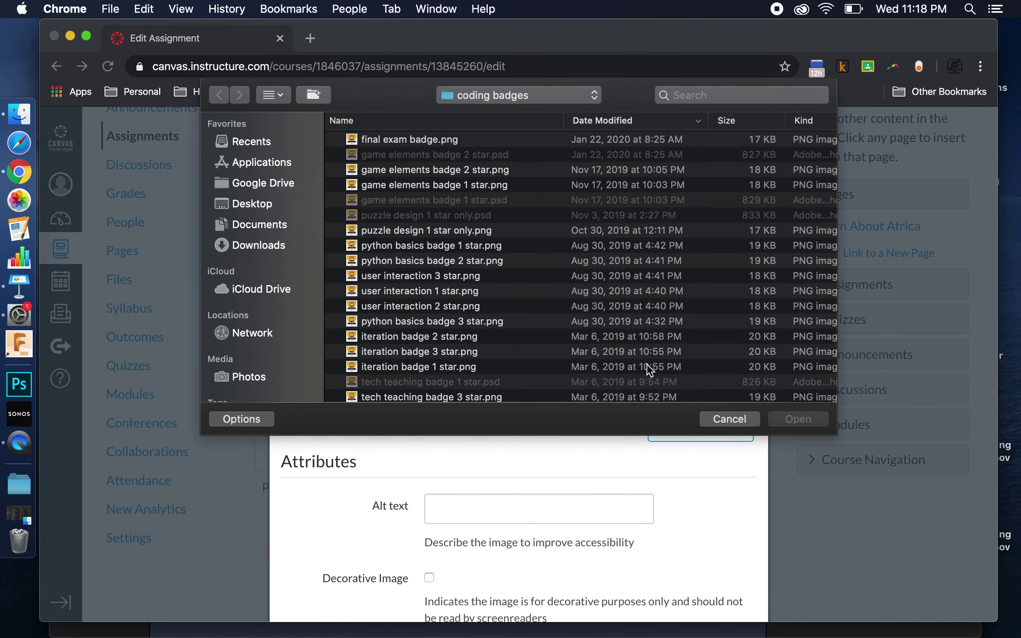
left_click(730, 418)
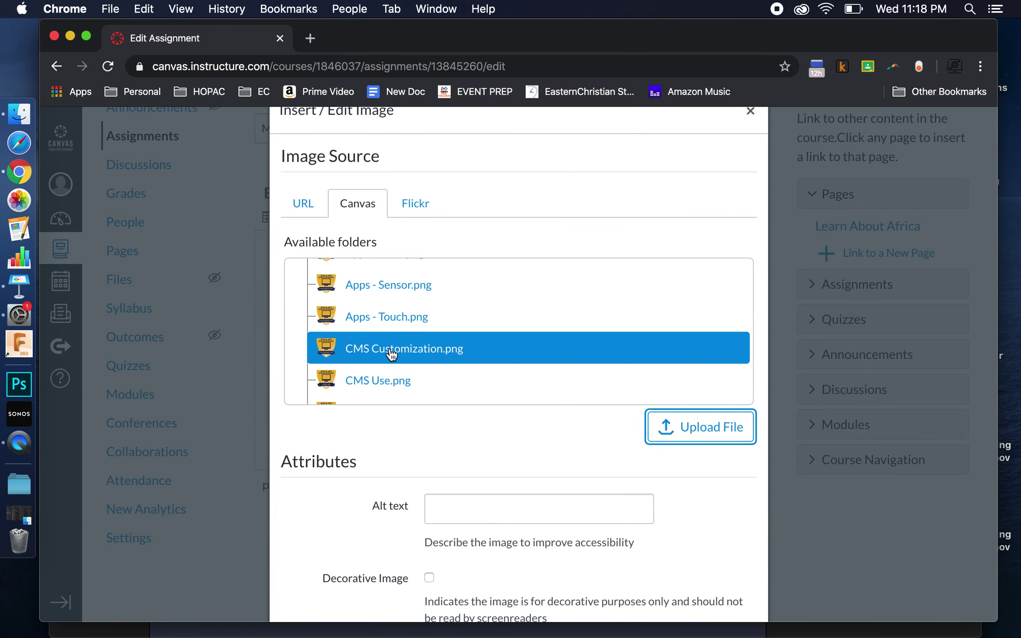
- Choose Apps - Touch.png as the image source and review its alt text attribute
left_click(376, 326)
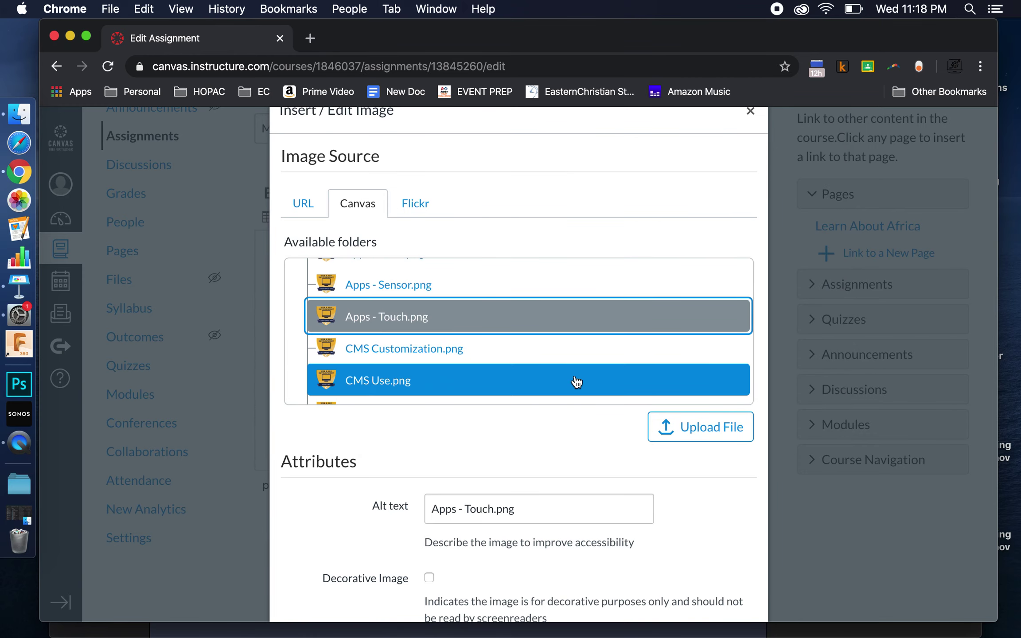
scroll(576, 382, "down", 3)
scroll(708, 504, "down", 3)
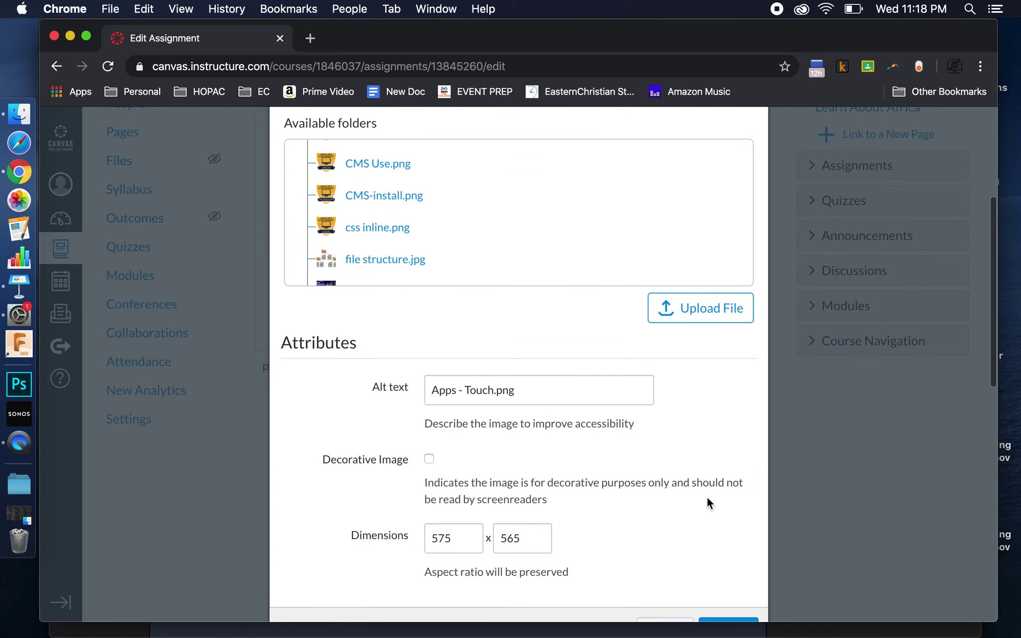
scroll(707, 501, "down", 3)
left_click(524, 311)
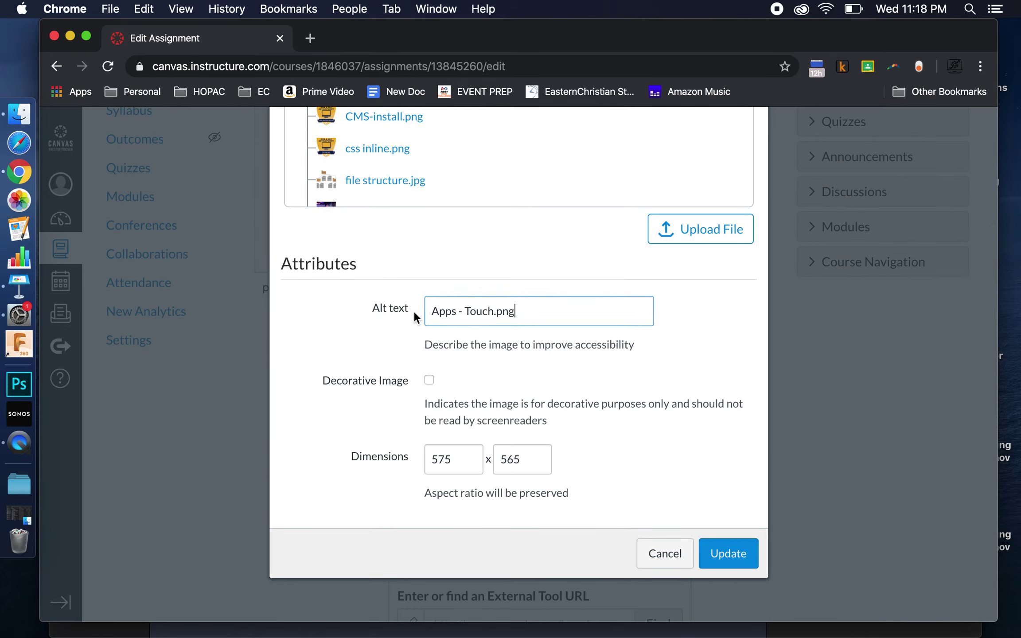
key("super+a")
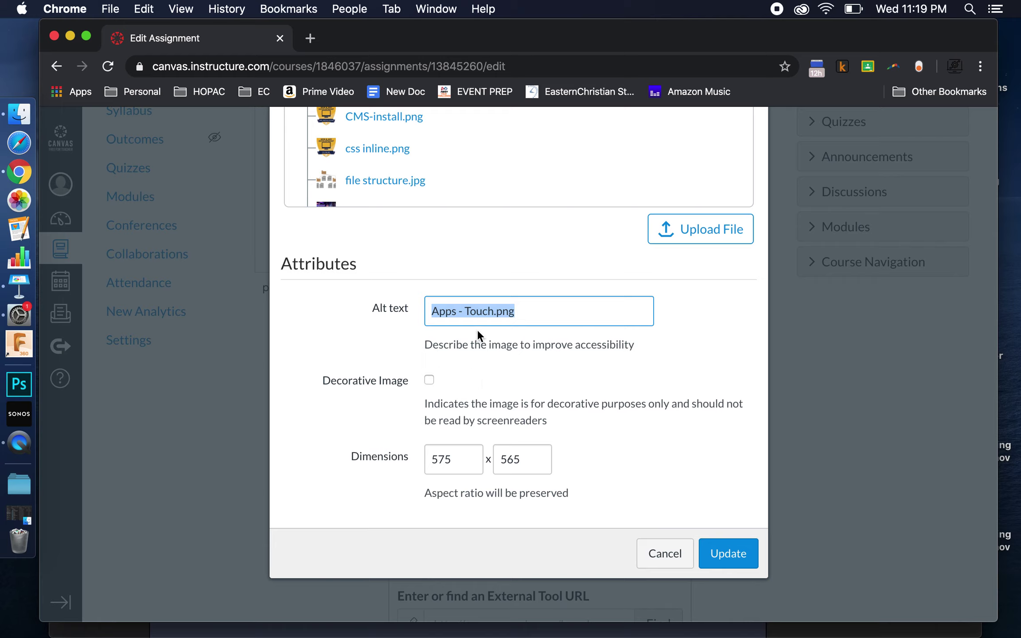
left_click_drag(425, 345, 634, 344)
left_click(633, 346)
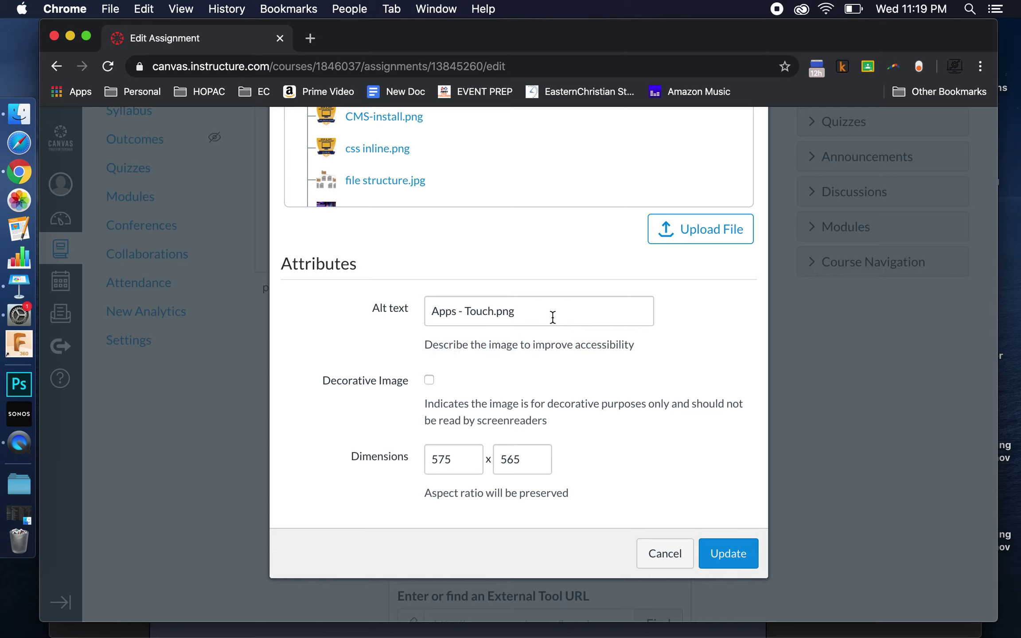
left_click_drag(515, 312, 417, 308)
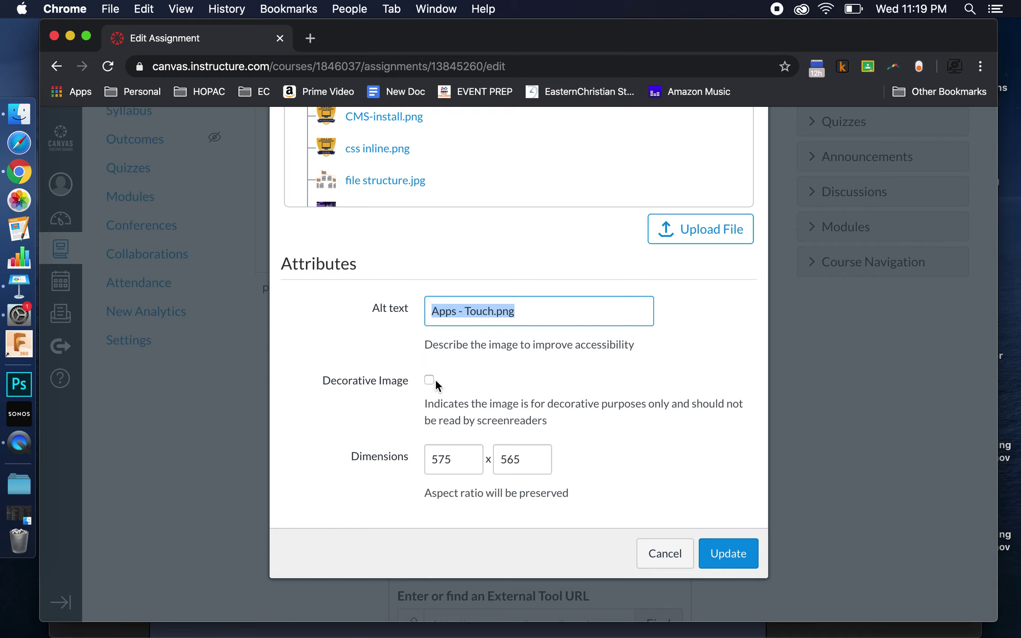
- Set the image width to 100 with the aspect ratio preserved and insert the image into the description
left_click_drag(466, 459, 424, 458)
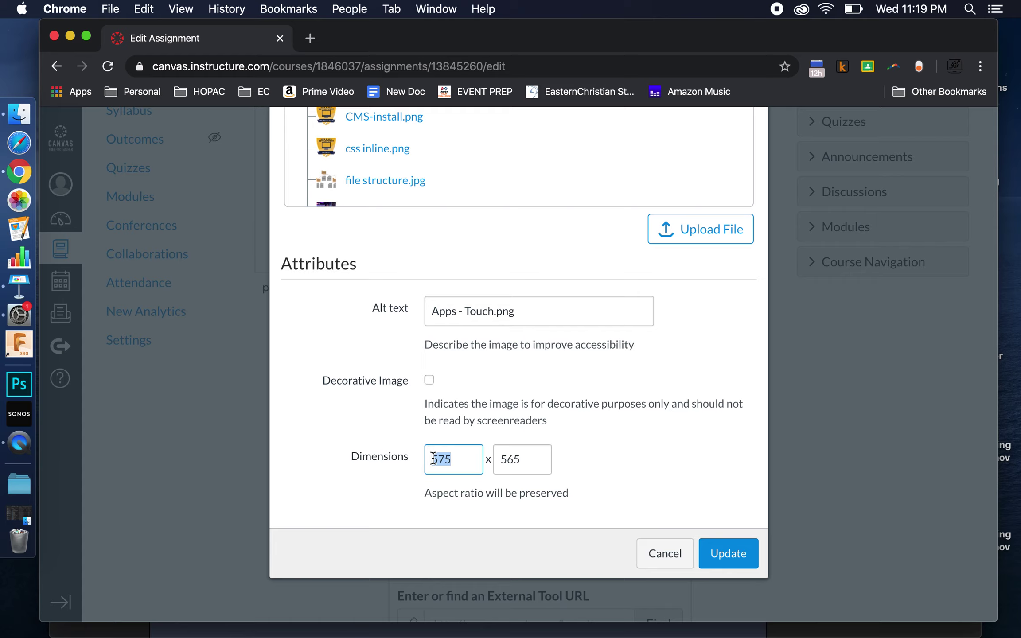
type("100")
left_click(530, 459)
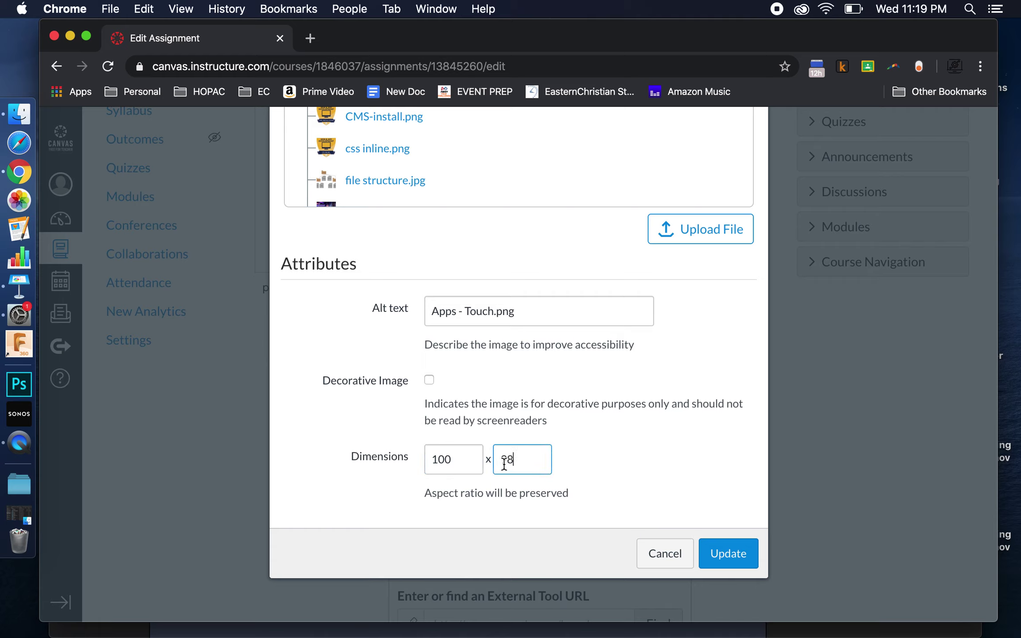
left_click_drag(426, 495, 481, 493)
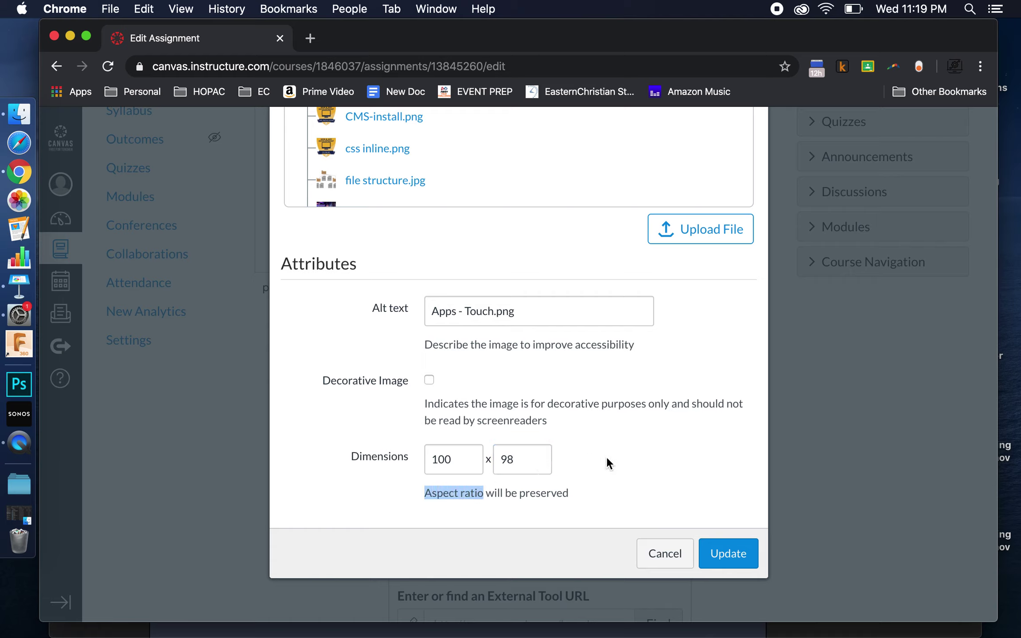
left_click(728, 553)
scroll(492, 312, "up", 5)
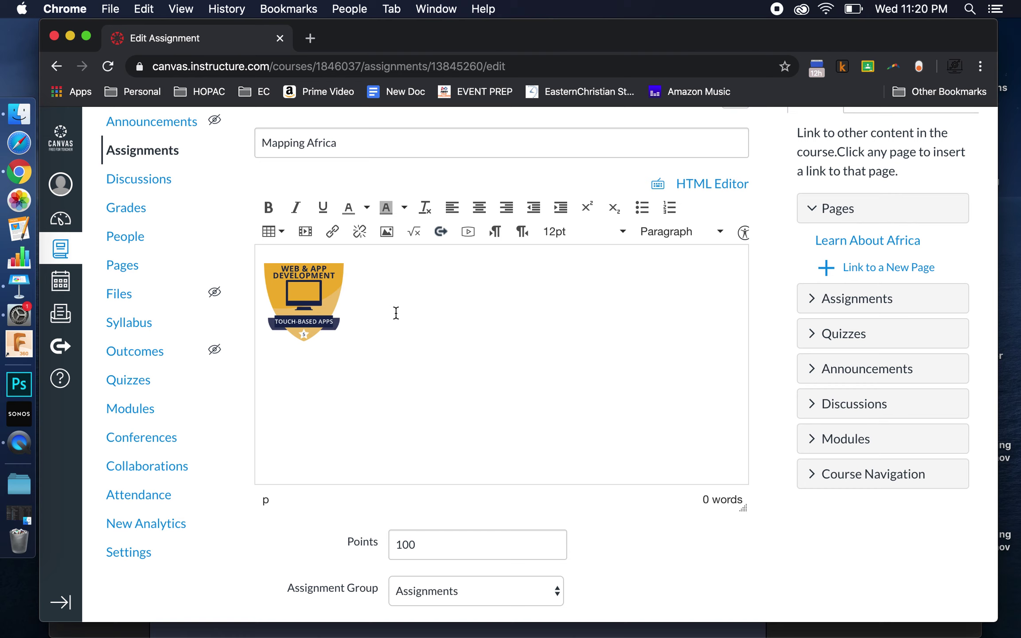
scroll(396, 311, "down", 2)
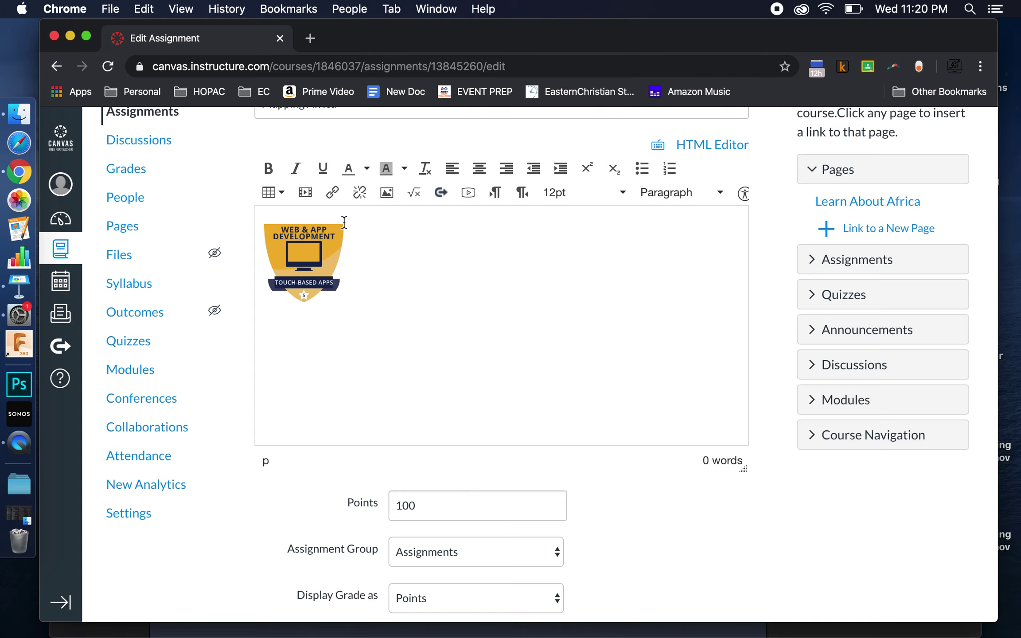
left_click(333, 195)
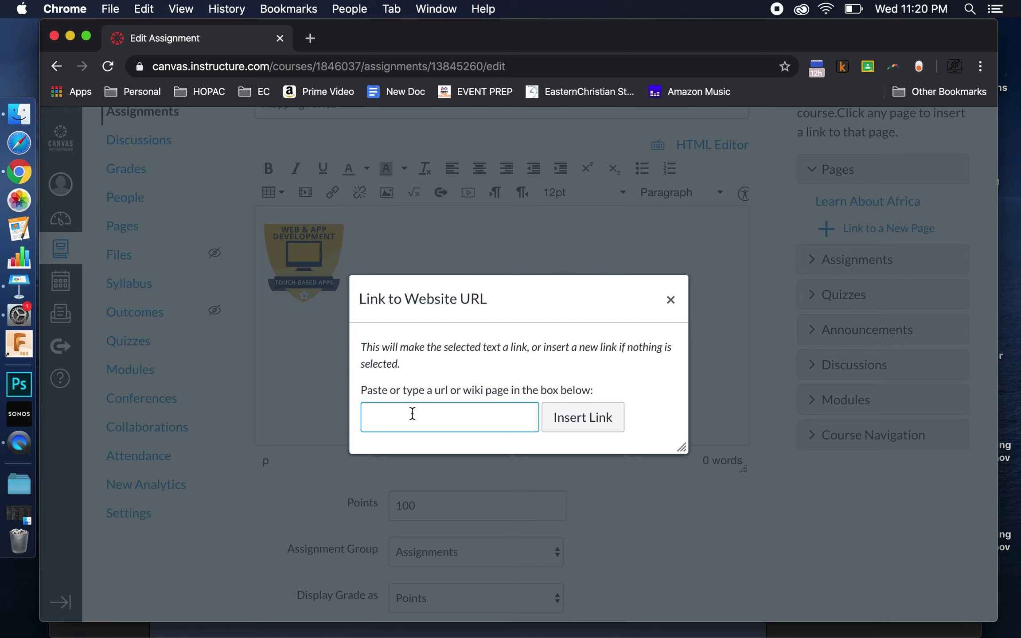
left_click(671, 300)
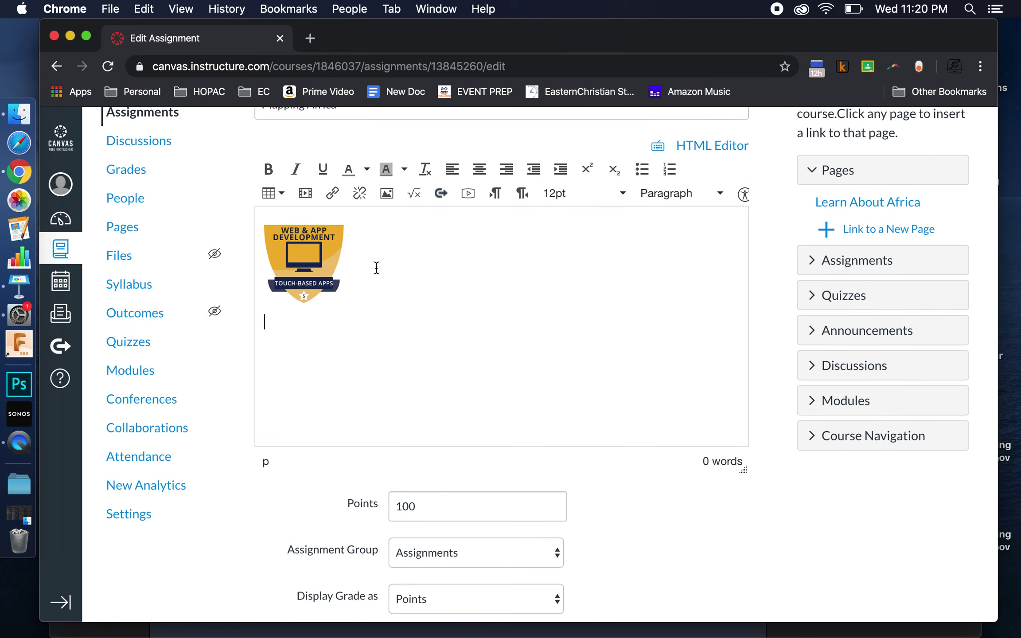
- Show the options for embedding images in the assignment description
scroll(376, 269, "up", 3)
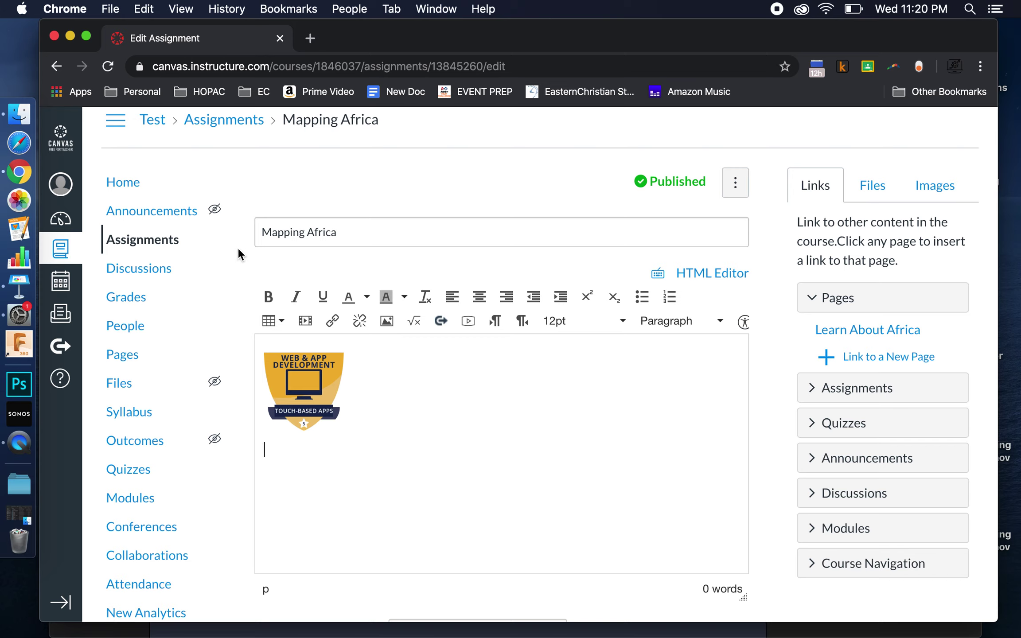
left_click(935, 191)
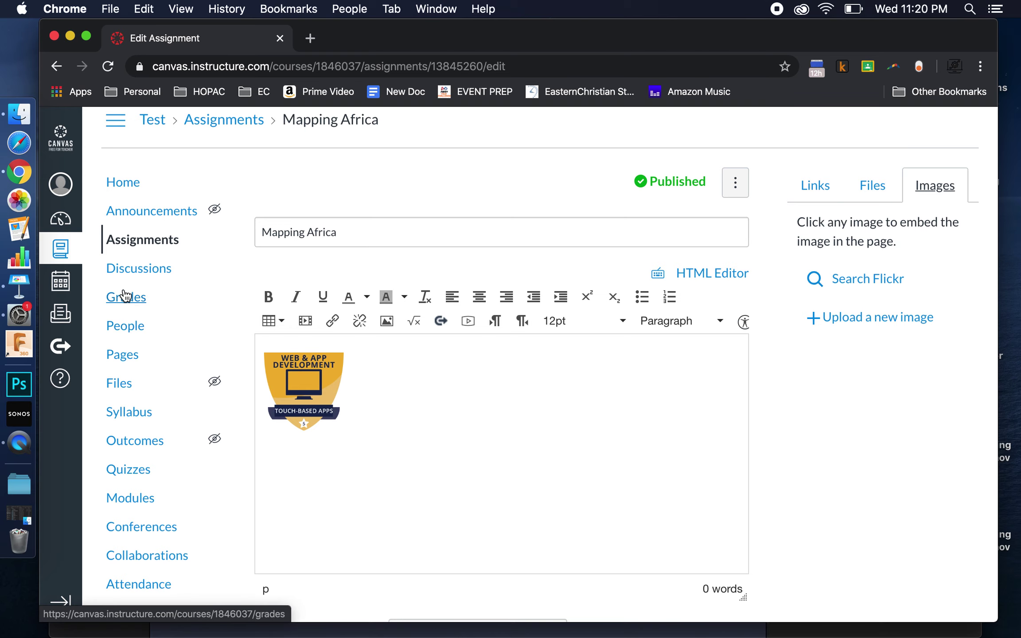
- Switch to the desktop showing the other Canvas account's dashboard and open the Computer Coding Spring 2020 course
key("ctrl+Up")
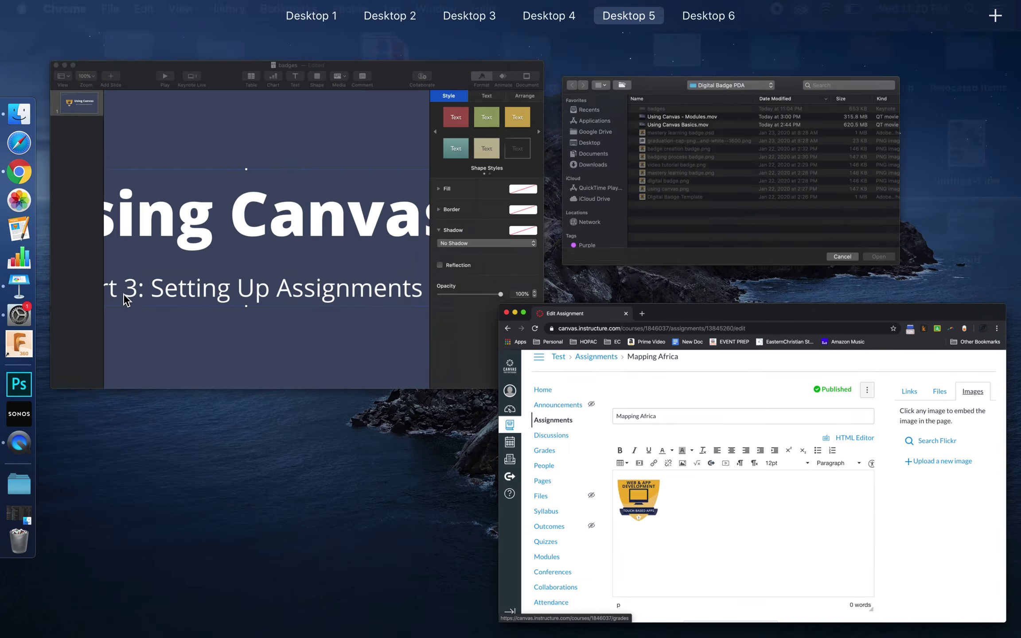
mouse_move(326, 12)
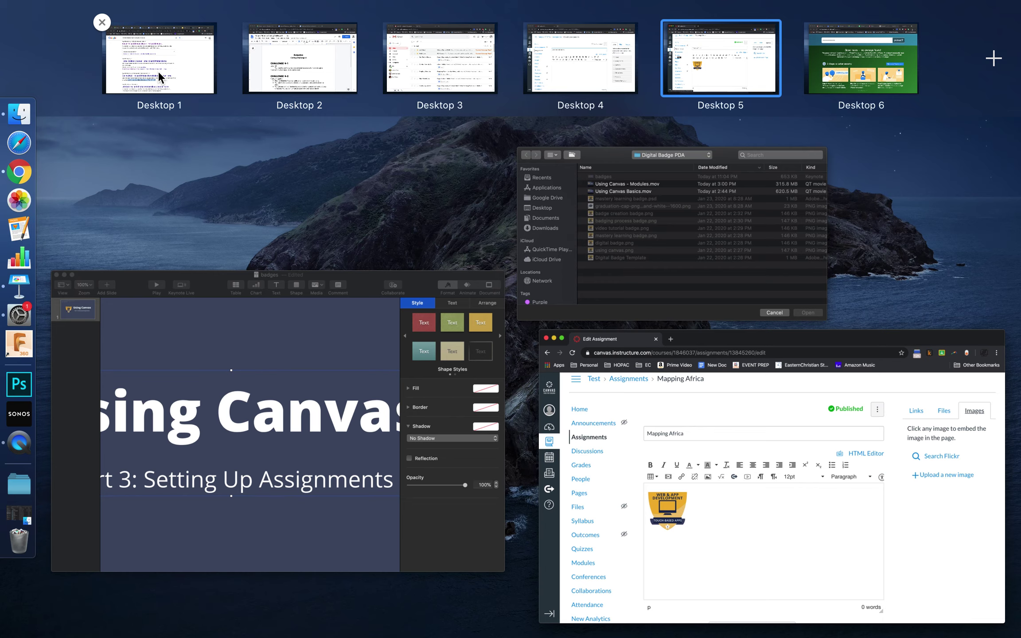
left_click(568, 71)
left_click(71, 226)
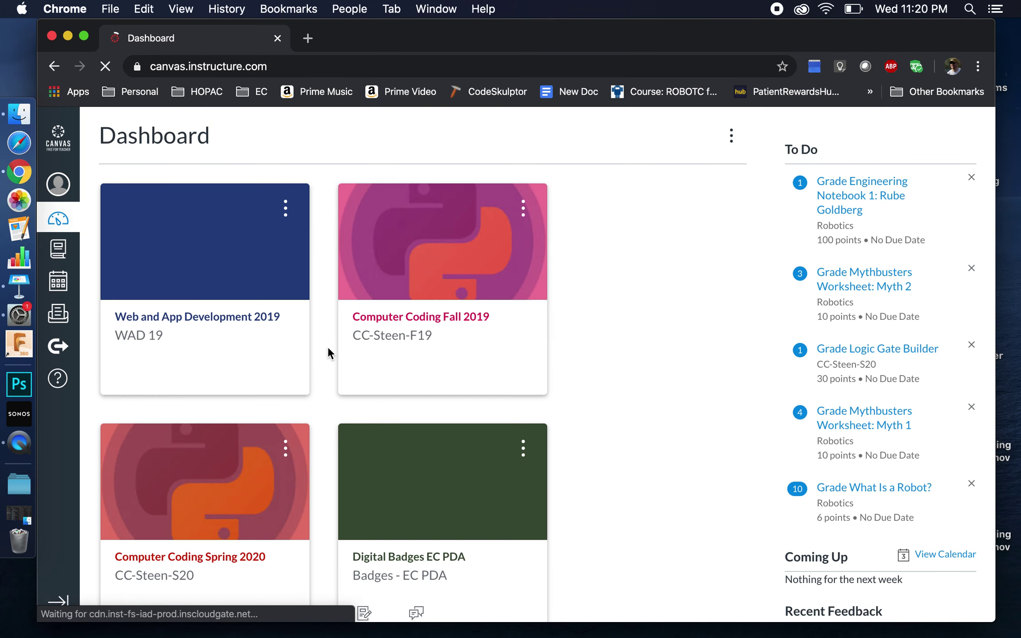
scroll(329, 350, "down", 2)
left_click(246, 459)
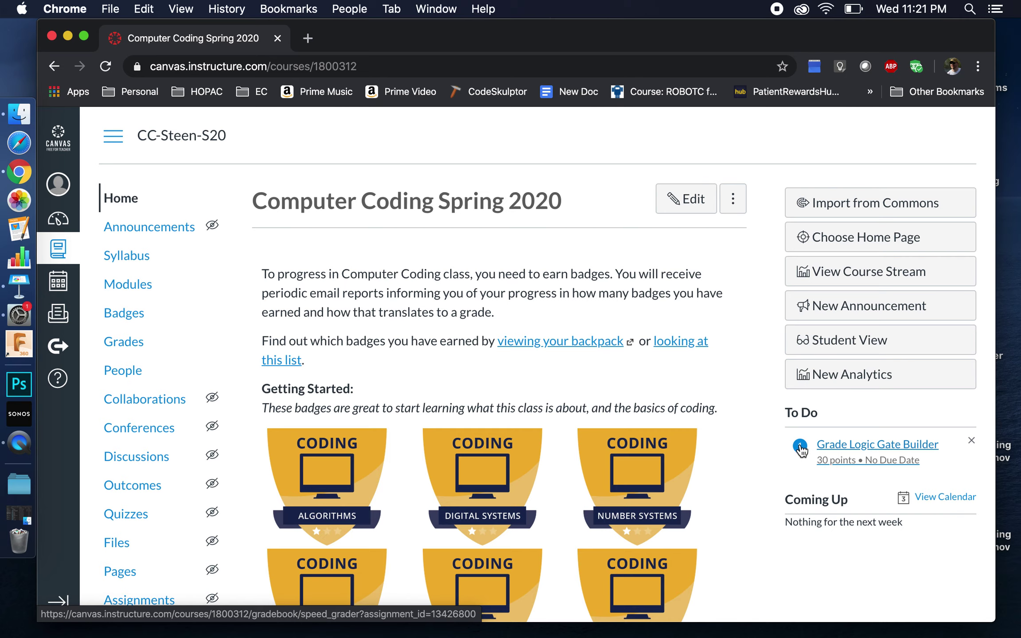
- Open the ungraded Logic Gate Builder submission from the to-do list in SpeedGrader and skim through the submitted document
left_click(848, 447)
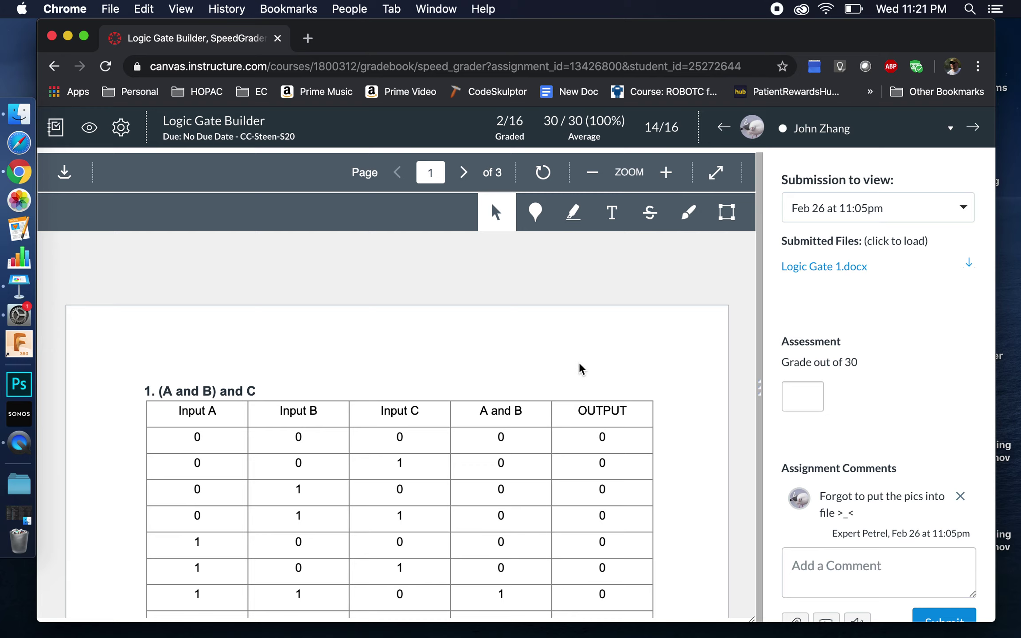
scroll(316, 389, "down", 10)
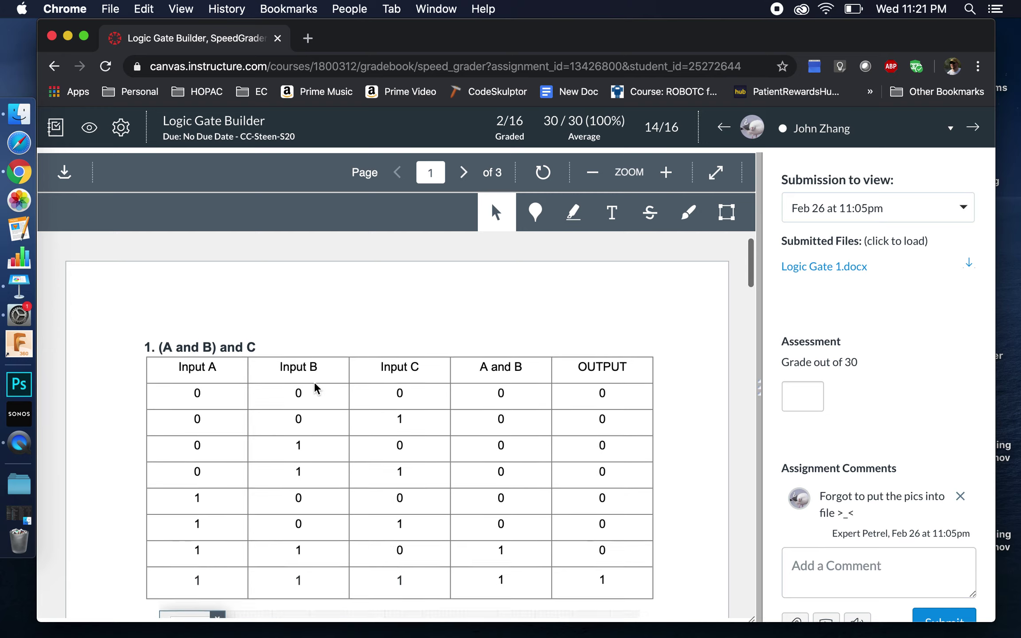
scroll(315, 386, "down", 15)
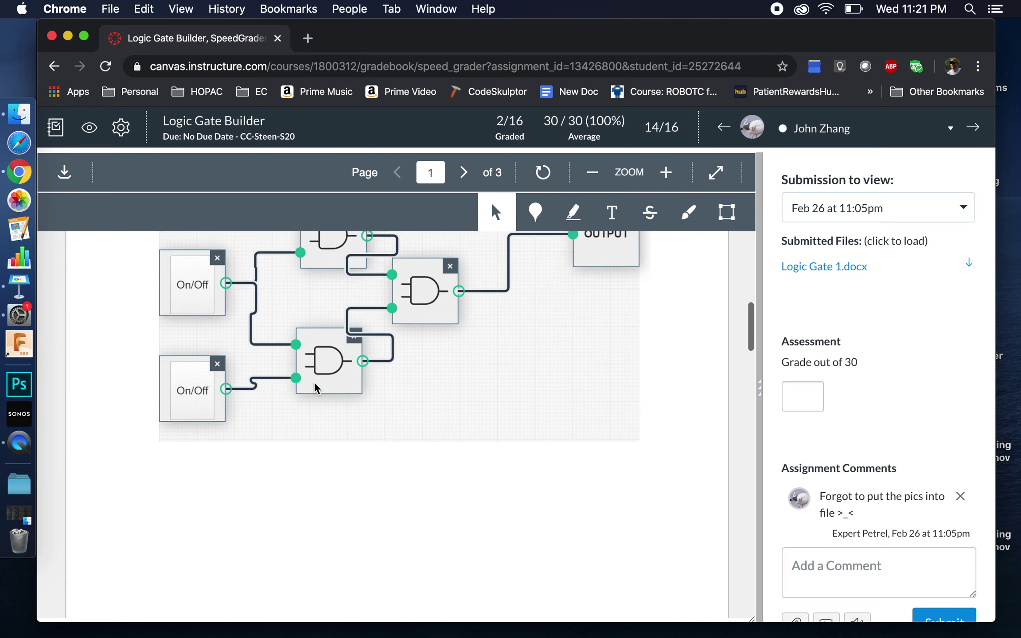
scroll(316, 388, "down", 15)
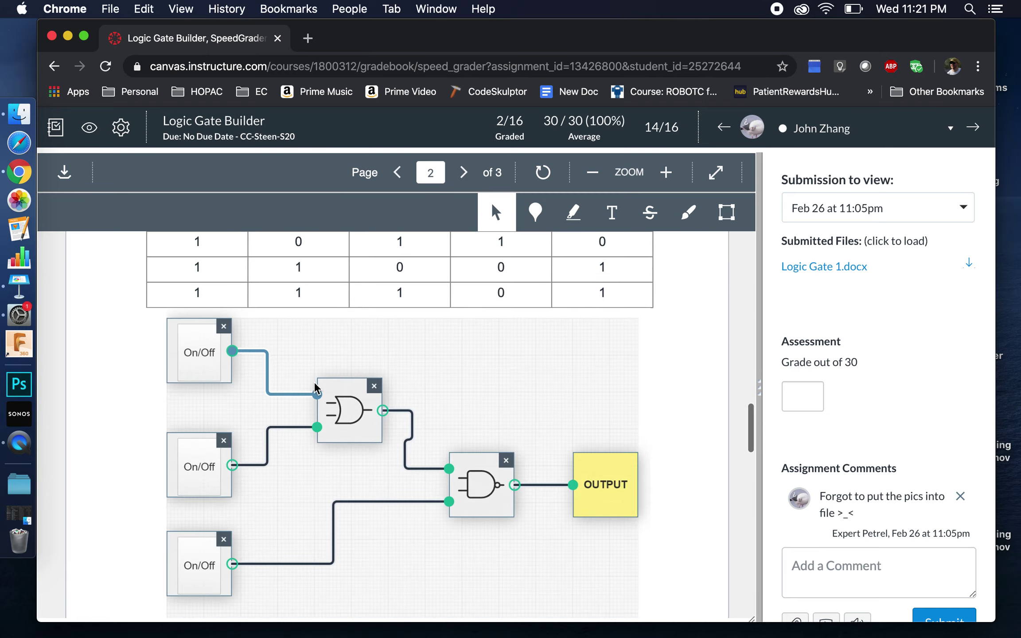
scroll(316, 389, "down", 7)
scroll(316, 389, "up", 20)
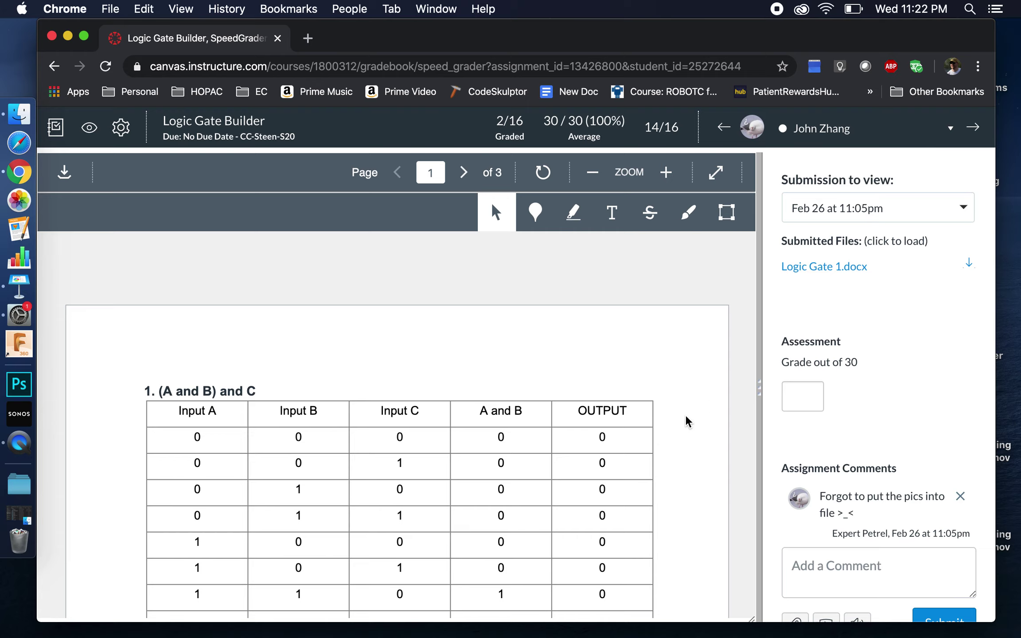
- Examine the truth table and circuit for problem 1, (A and B) and C, and show where its grade is entered
scroll(648, 473, "down", 2)
scroll(648, 472, "down", 4)
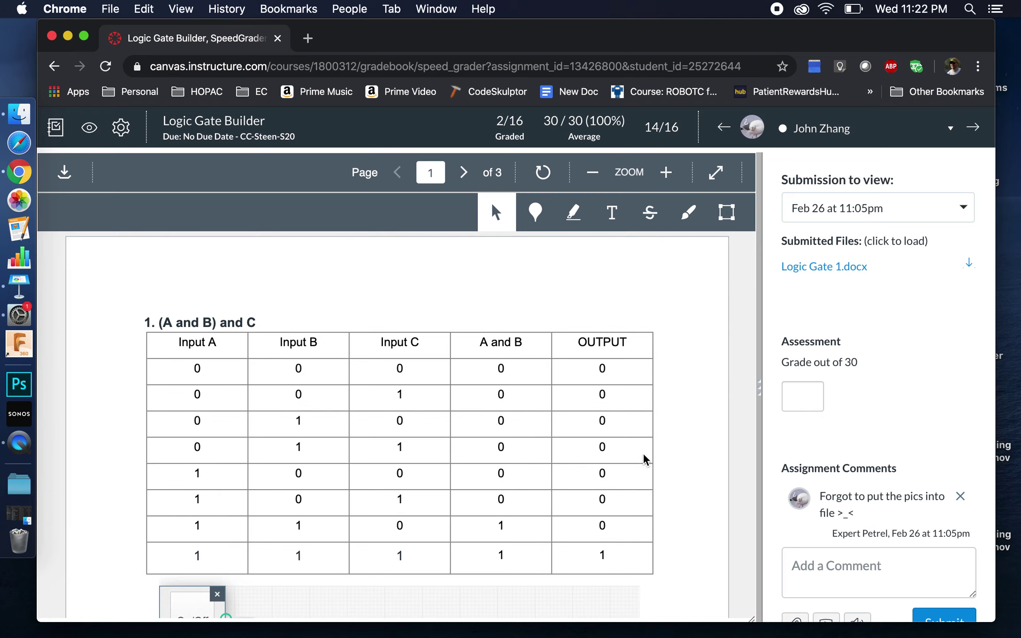
scroll(645, 459, "down", 3)
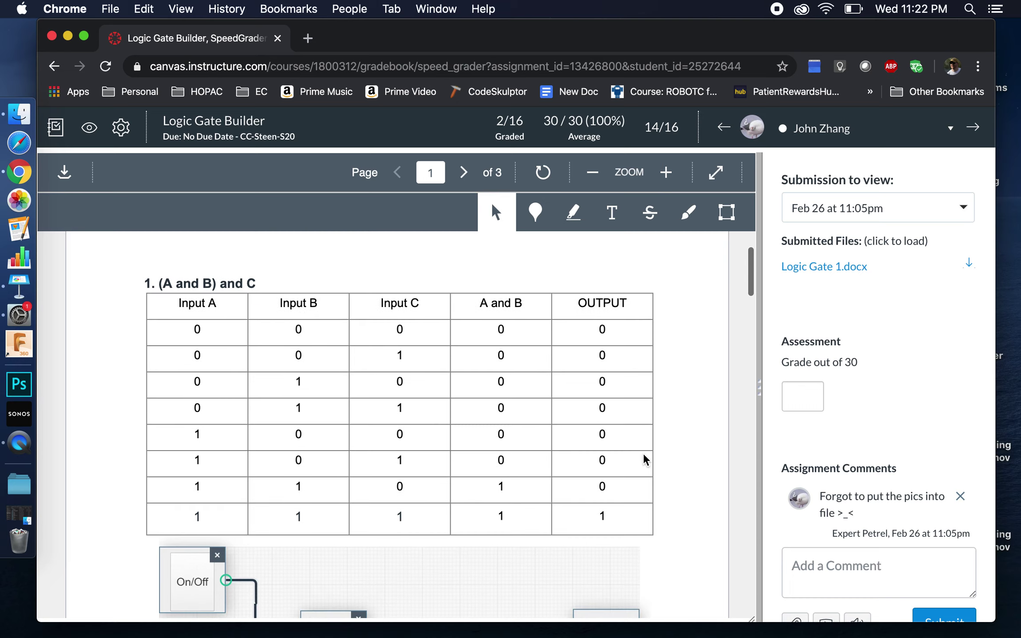
scroll(412, 399, "down", 8)
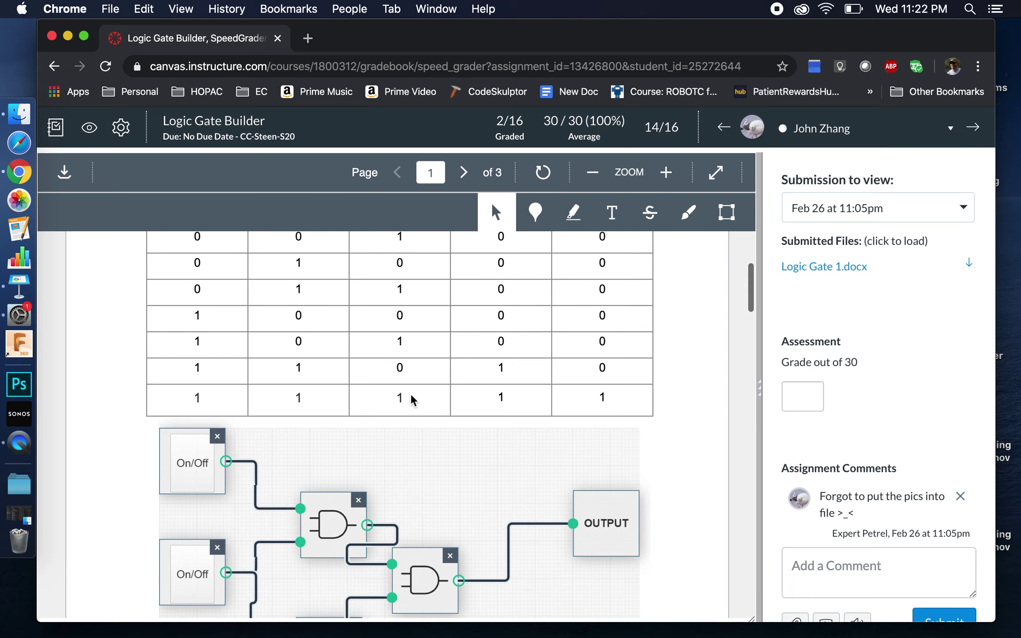
scroll(412, 399, "up", 10)
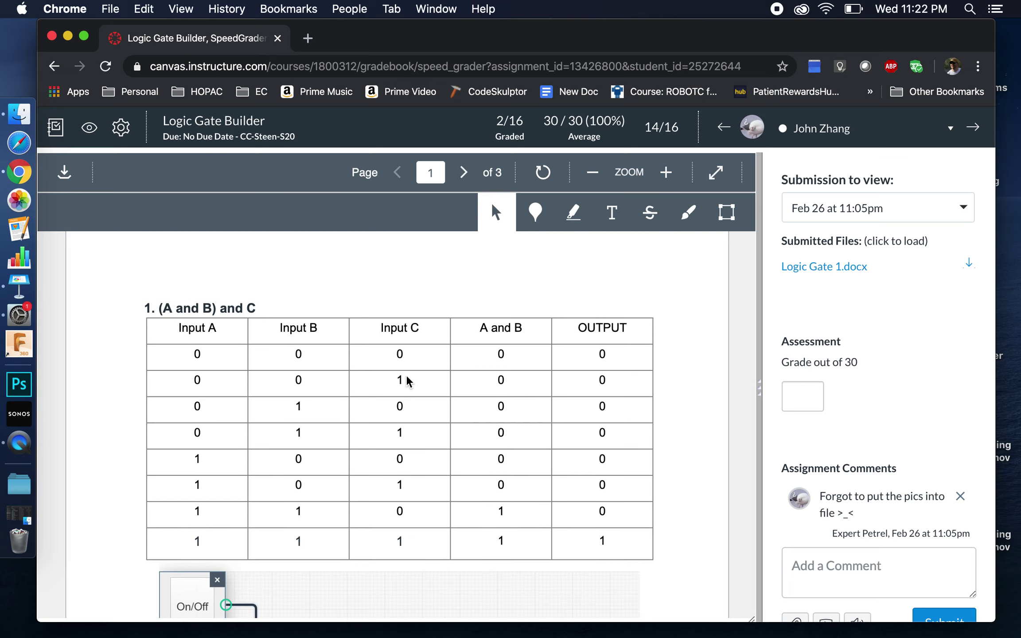
scroll(447, 370, "down", 10)
scroll(447, 370, "up", 6)
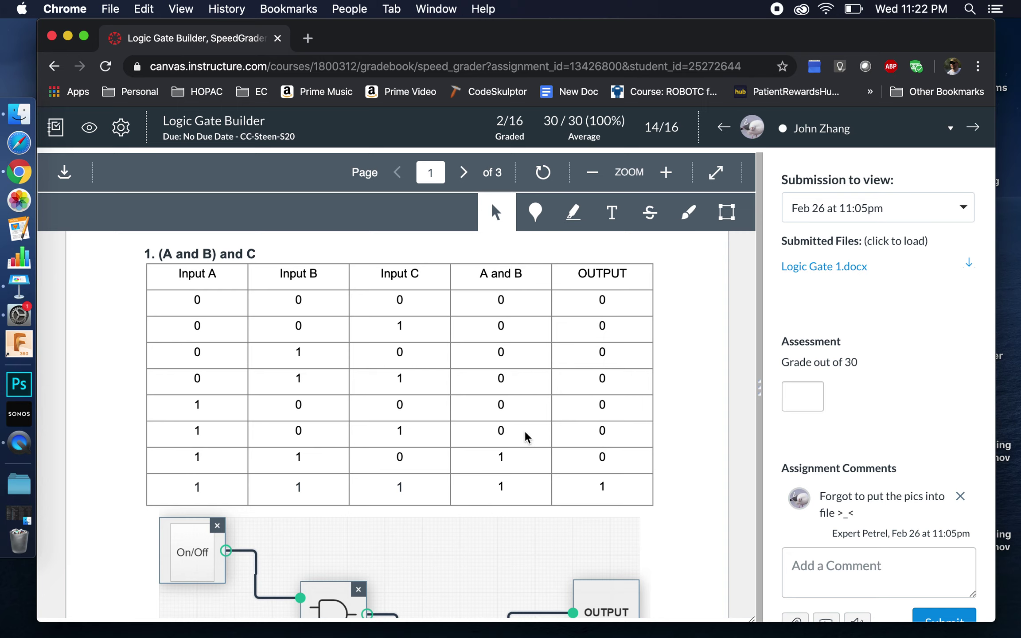
scroll(497, 307, "down", 3)
scroll(497, 305, "down", 3)
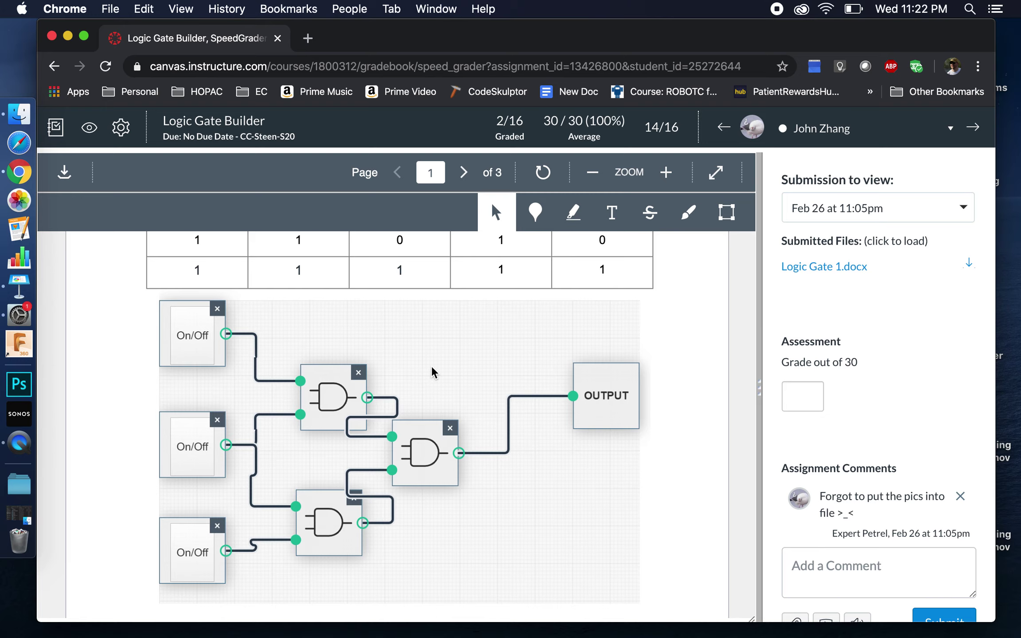
scroll(433, 373, "down", 3)
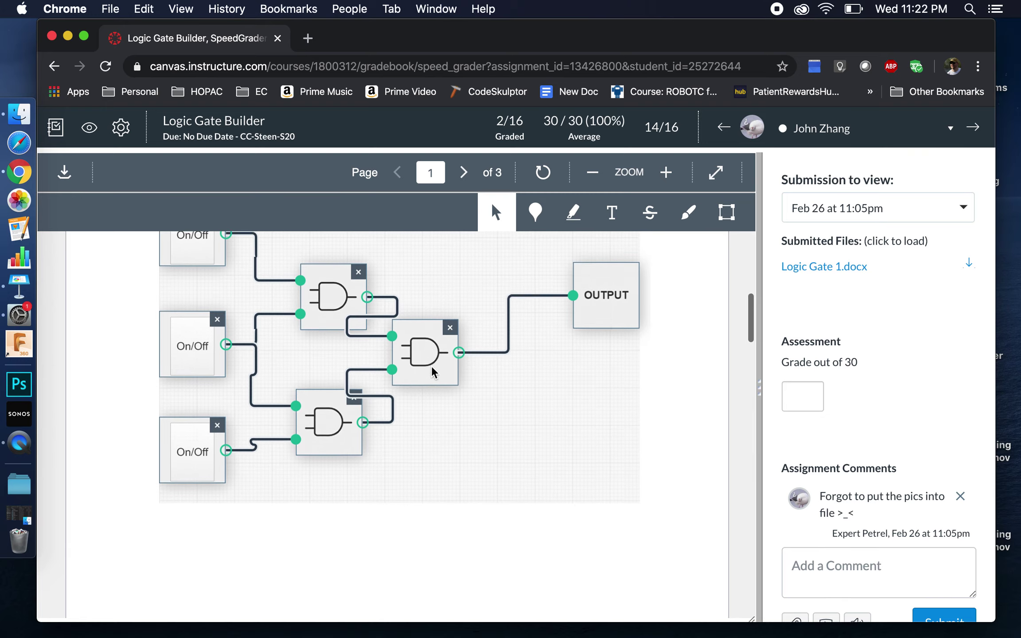
scroll(432, 371, "down", 3)
left_click(796, 396)
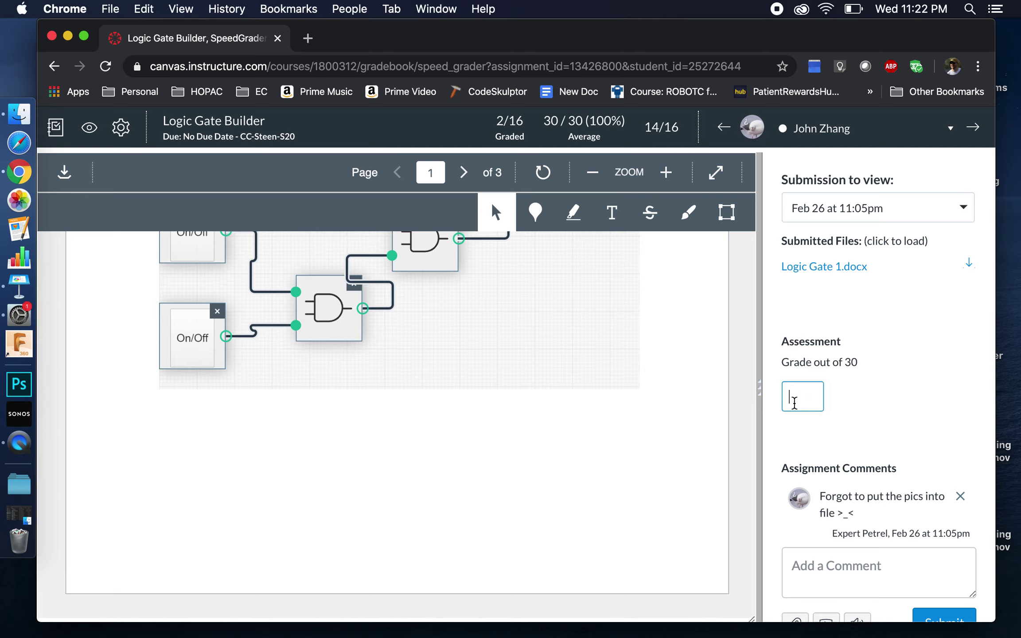
scroll(431, 456, "up", 12)
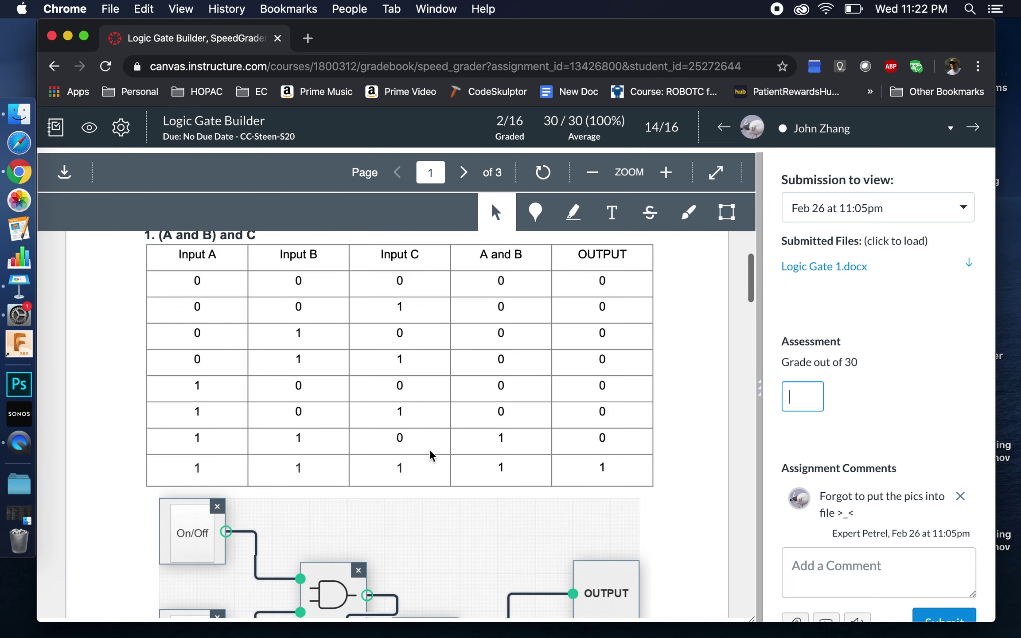
- Return to the course, open its gradebook, and review the column arrangement choices and the other gradebook views
left_click(262, 137)
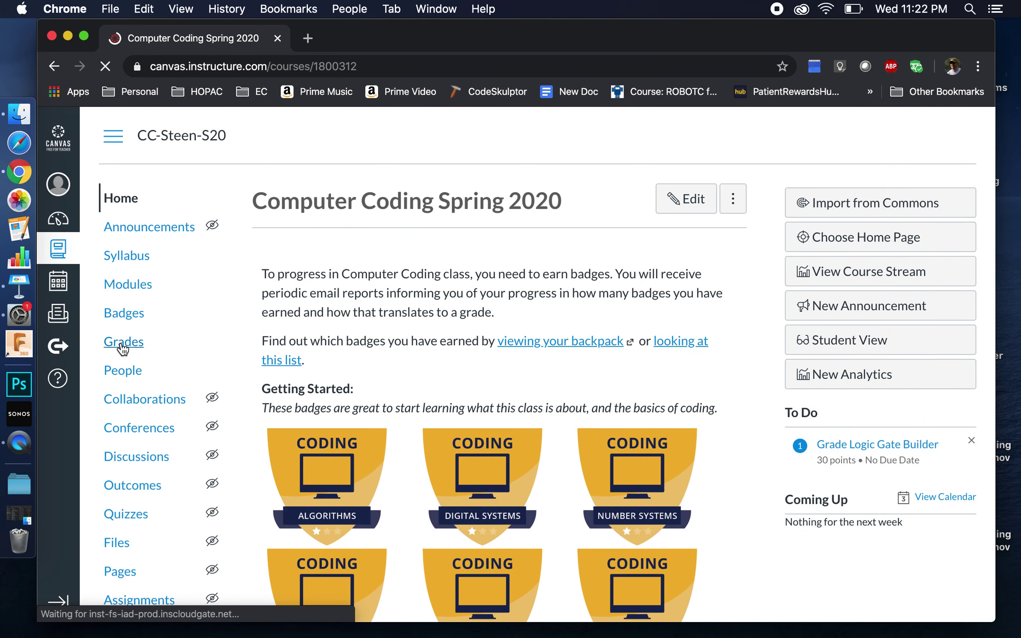
left_click(126, 344)
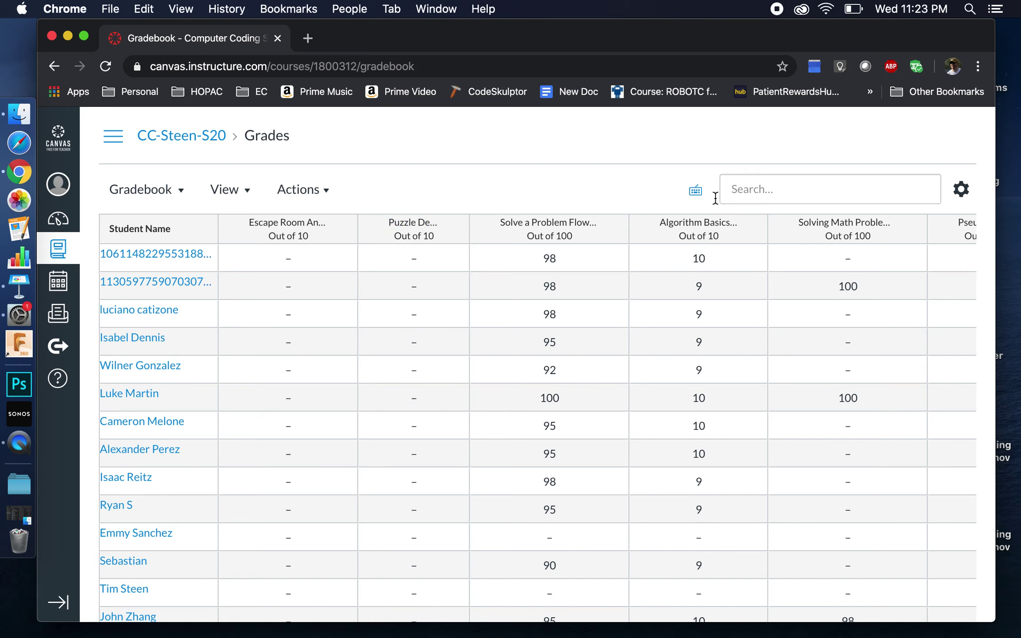
left_click(239, 192)
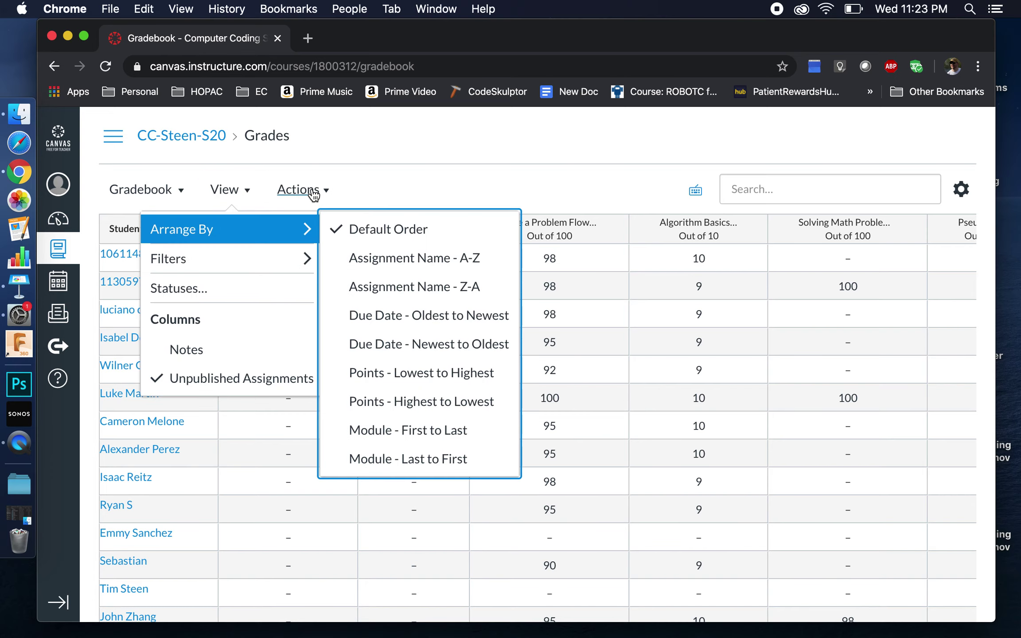
left_click(382, 149)
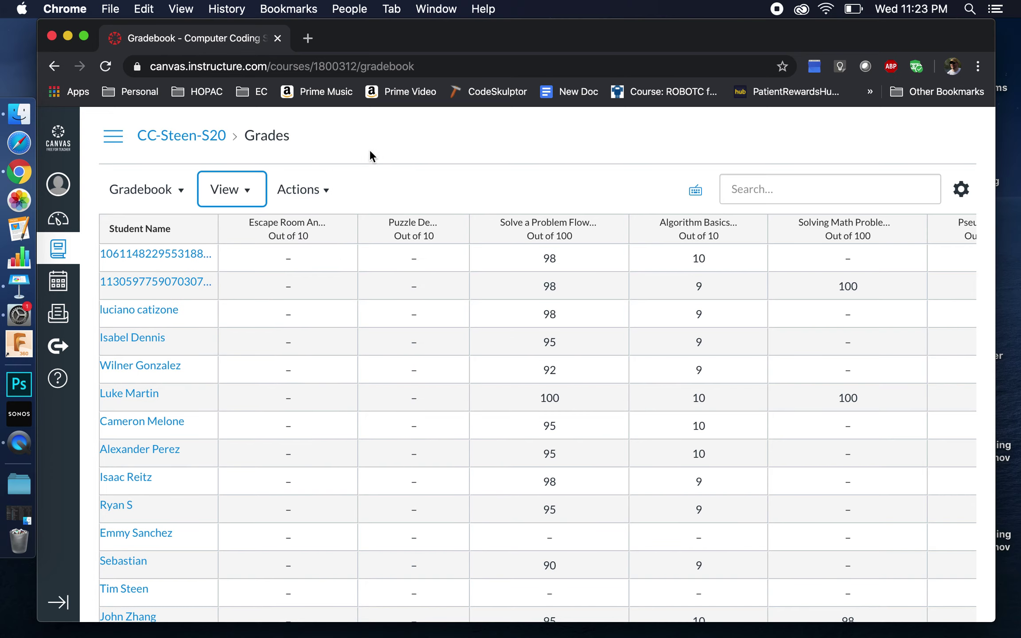
left_click(176, 203)
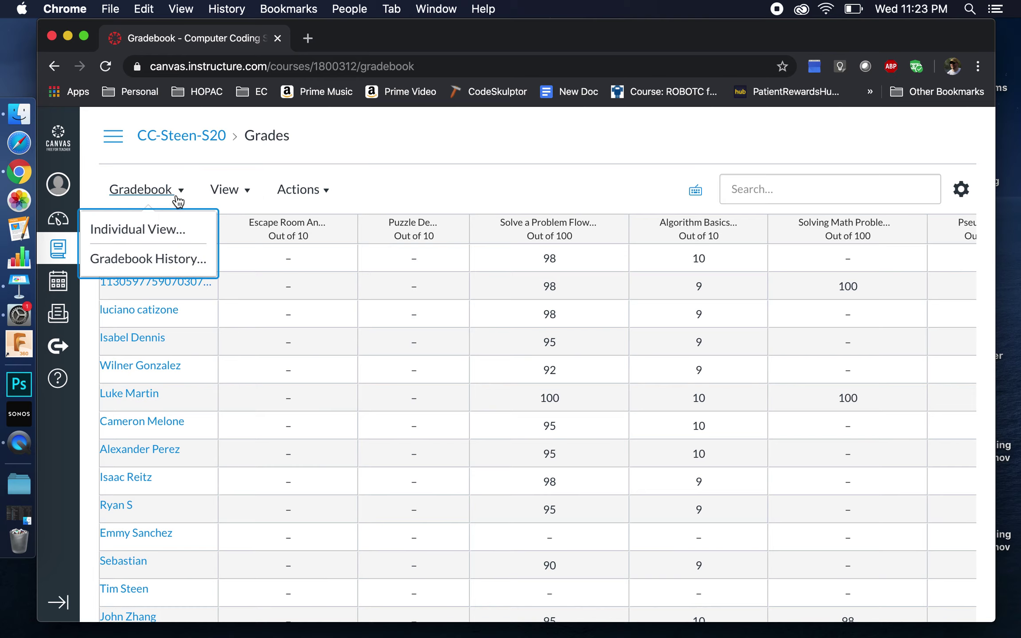
left_click(401, 151)
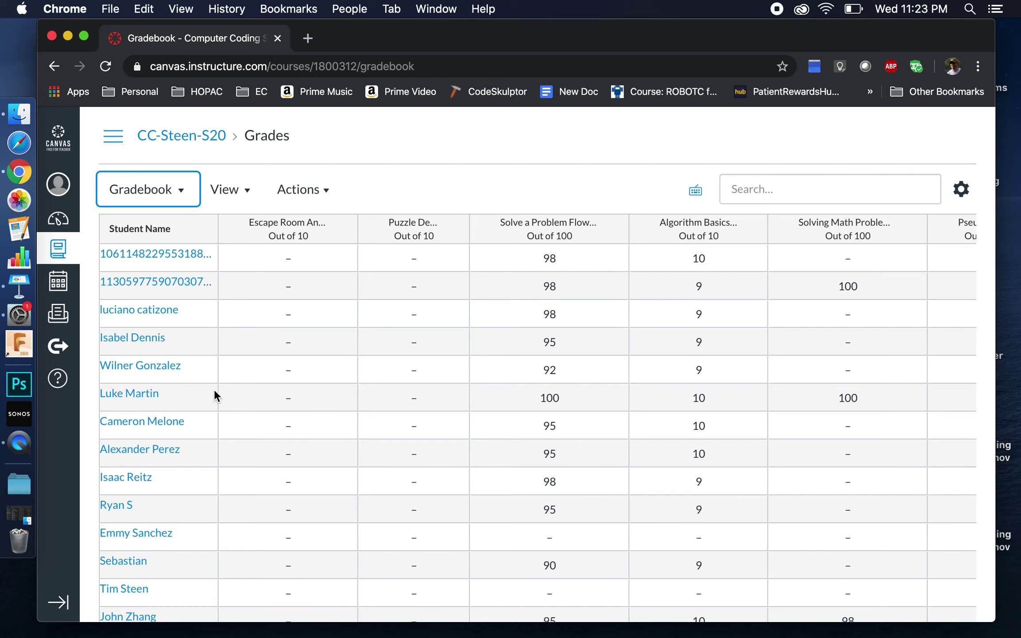
- Open the fourth listed student's Algorithm Basics Quiz grade details, review the status and comment options, and make the grade editable
scroll(242, 403, "right", 3)
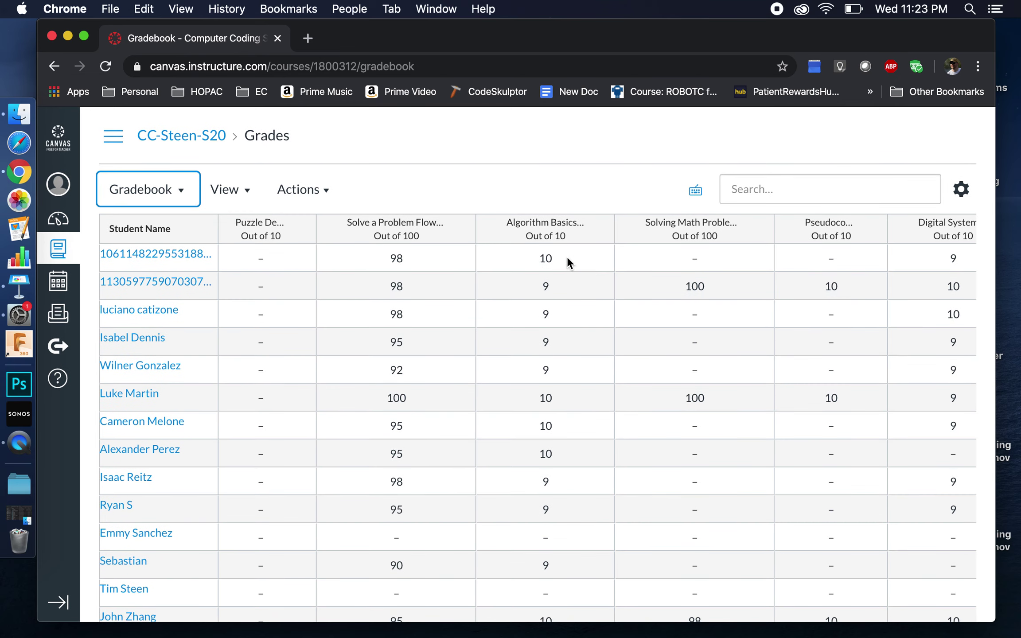
left_click(565, 338)
left_click(600, 346)
left_click(601, 342)
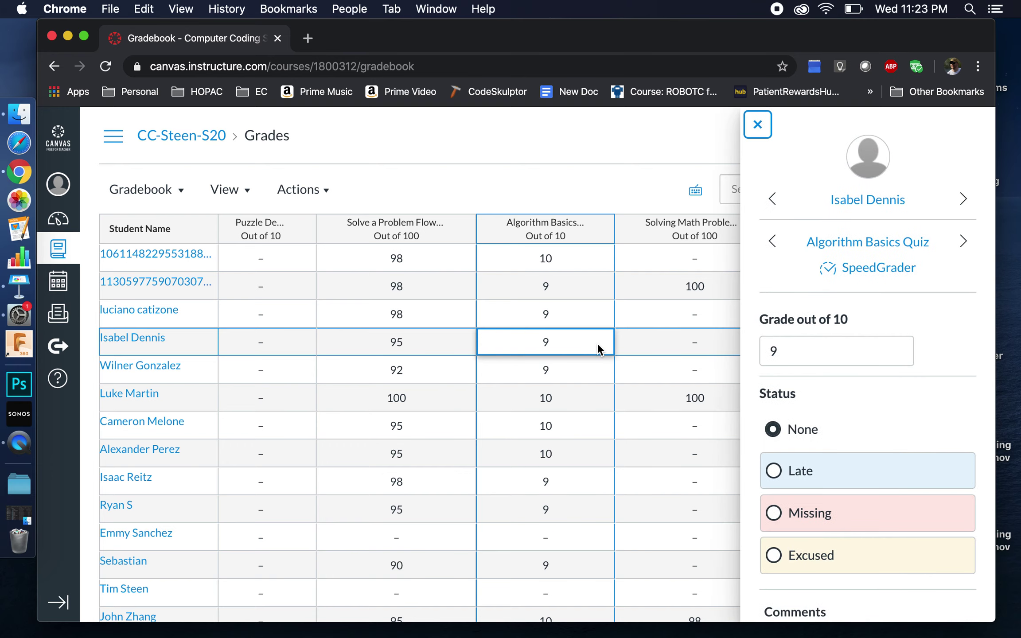
scroll(877, 437, "down", 2)
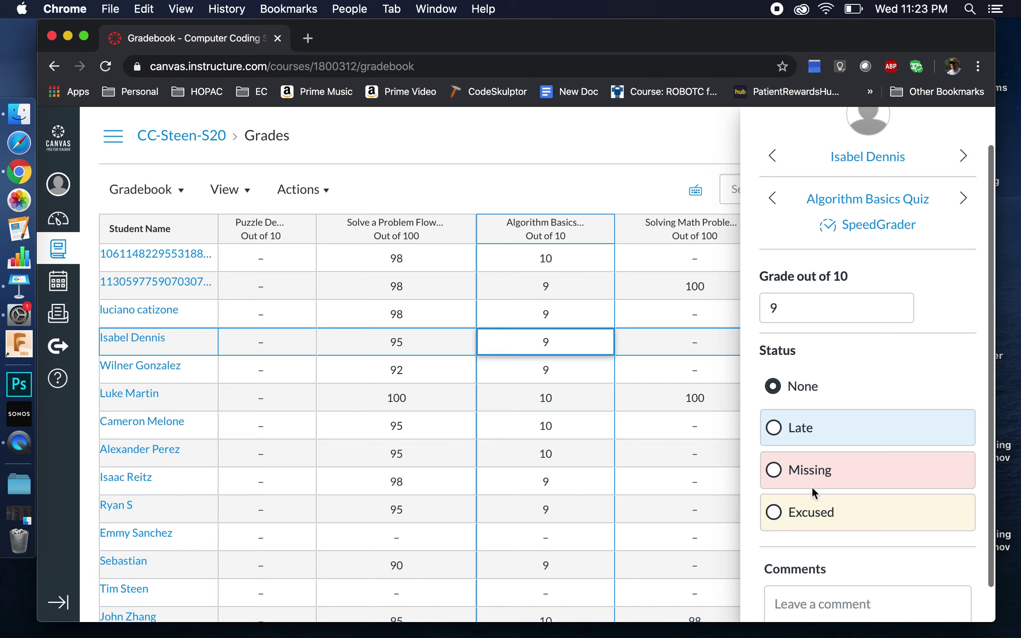
scroll(850, 354, "up", 2)
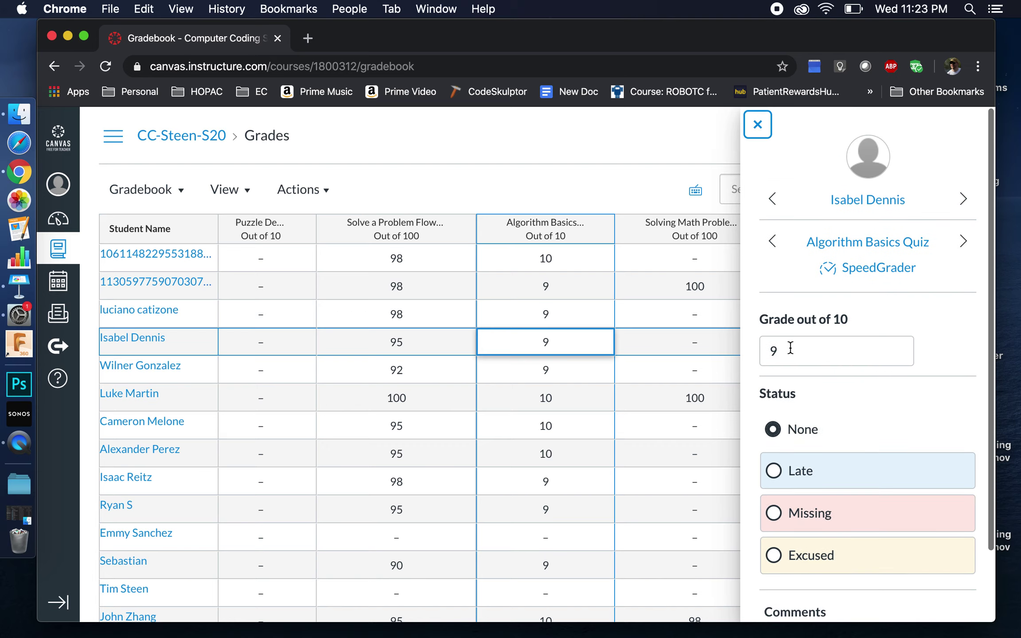
left_click(770, 353)
double_click(770, 352)
type("10")
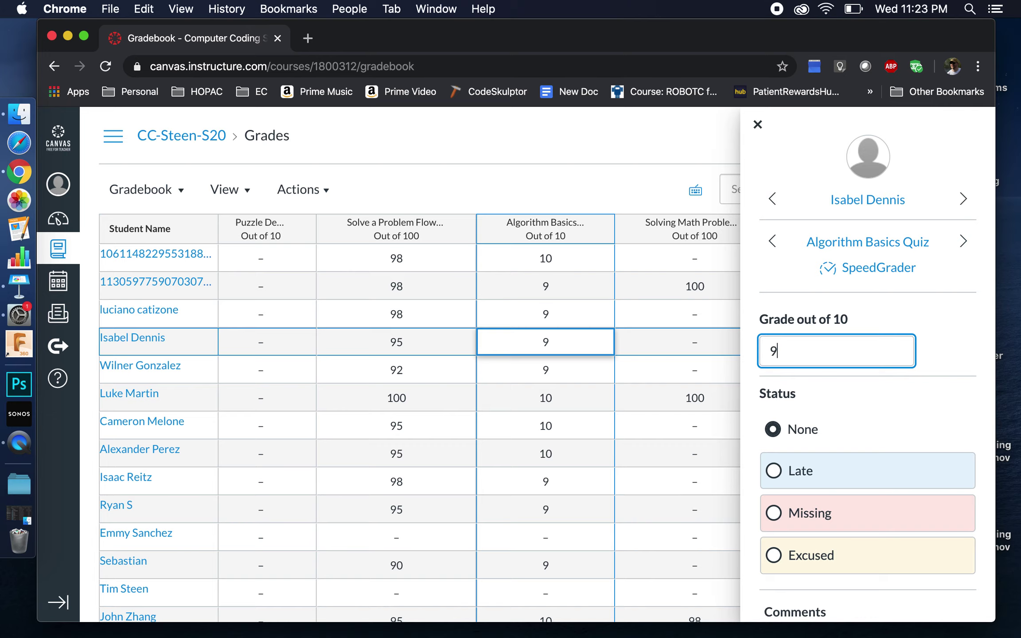
- Open this student's Algorithm Basics Quiz in SpeedGrader and examine the score, question points and answers
left_click(875, 271)
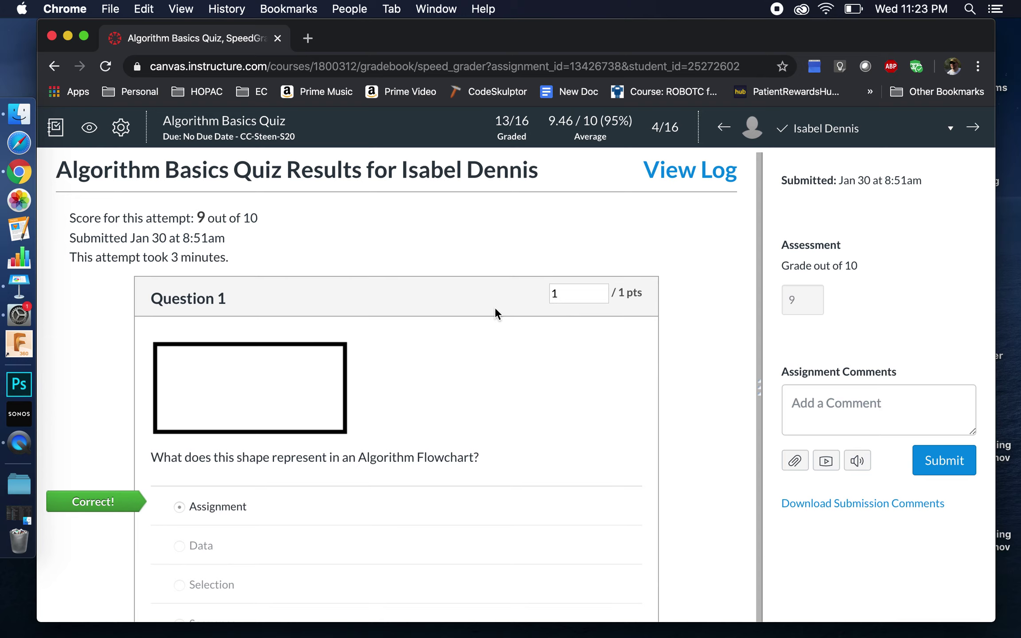
scroll(495, 307, "down", 2)
scroll(494, 307, "up", 2)
scroll(495, 309, "down", 3)
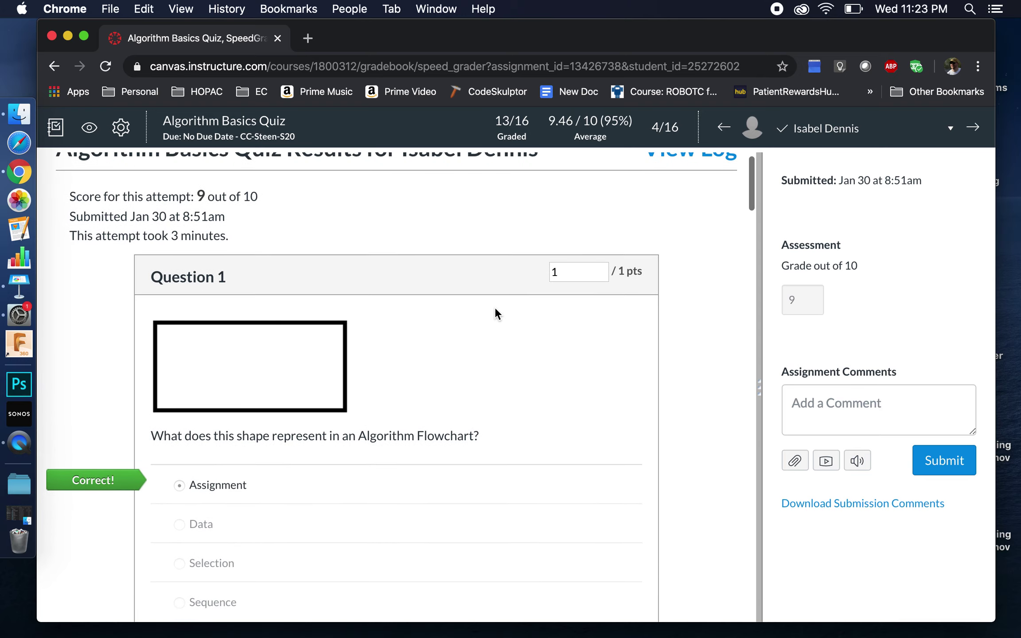
scroll(494, 307, "up", 3)
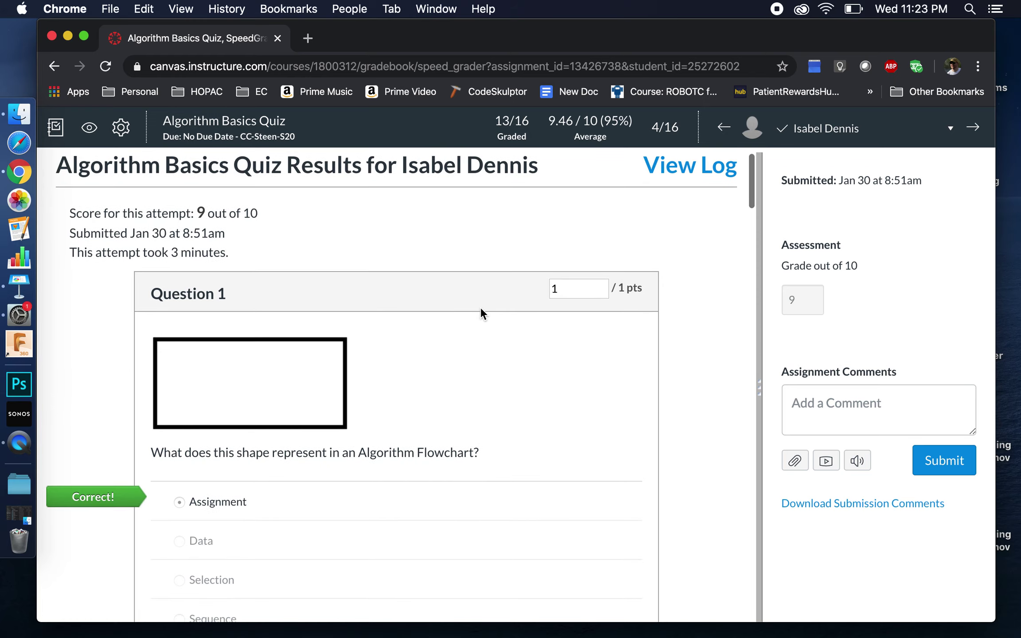
scroll(319, 218, "down", 9)
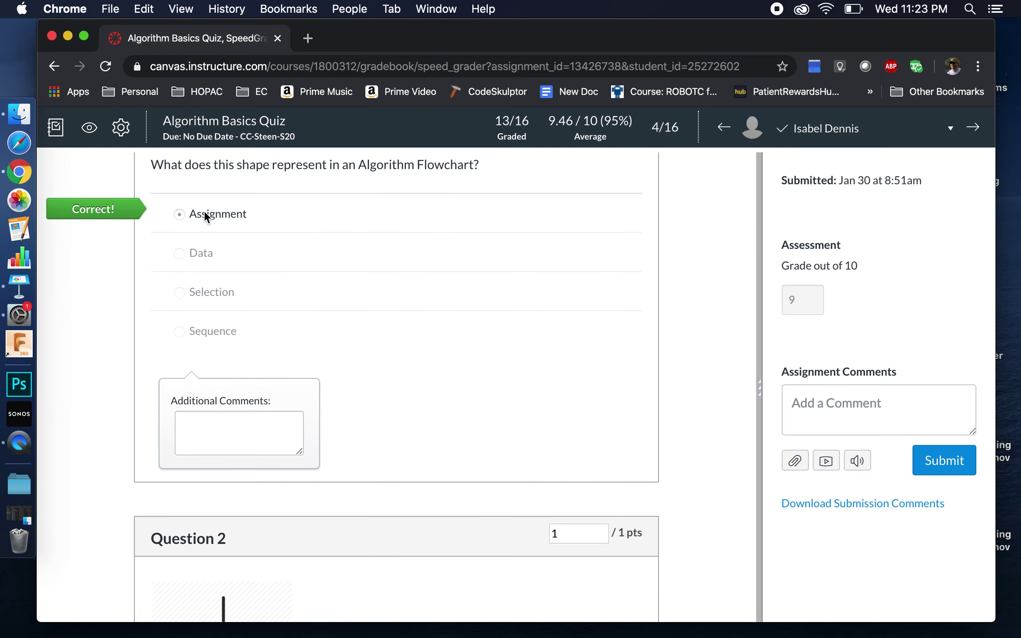
scroll(173, 212, "down", 4)
scroll(172, 211, "up", 4)
scroll(173, 211, "up", 7)
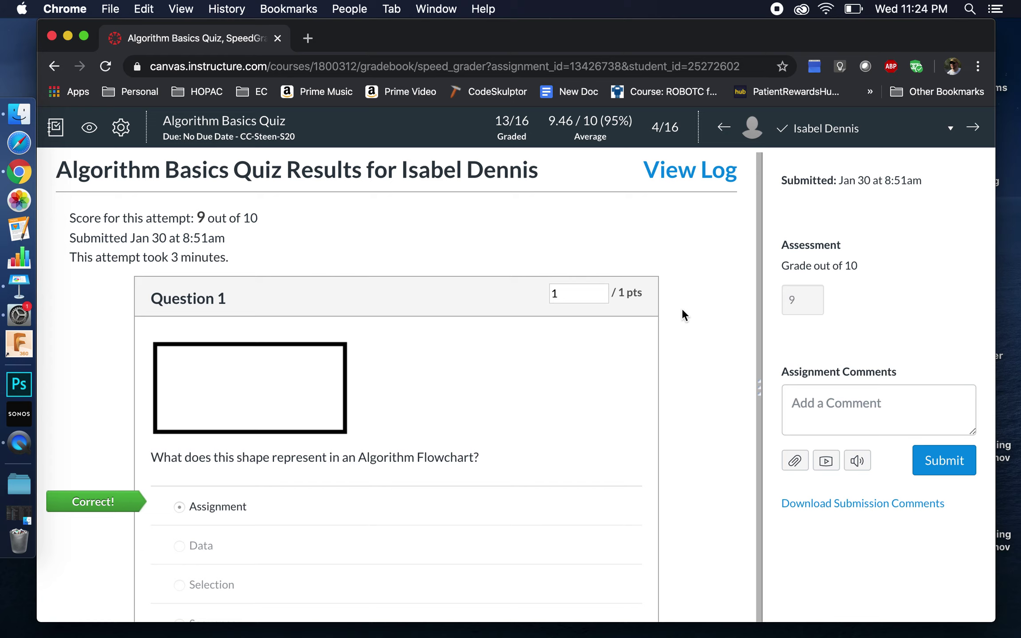
- Look through SpeedGrader's student list and open the third listed student's Algorithm Basics Quiz submission
left_click(858, 133)
scroll(844, 254, "down", 3)
scroll(845, 255, "down", 4)
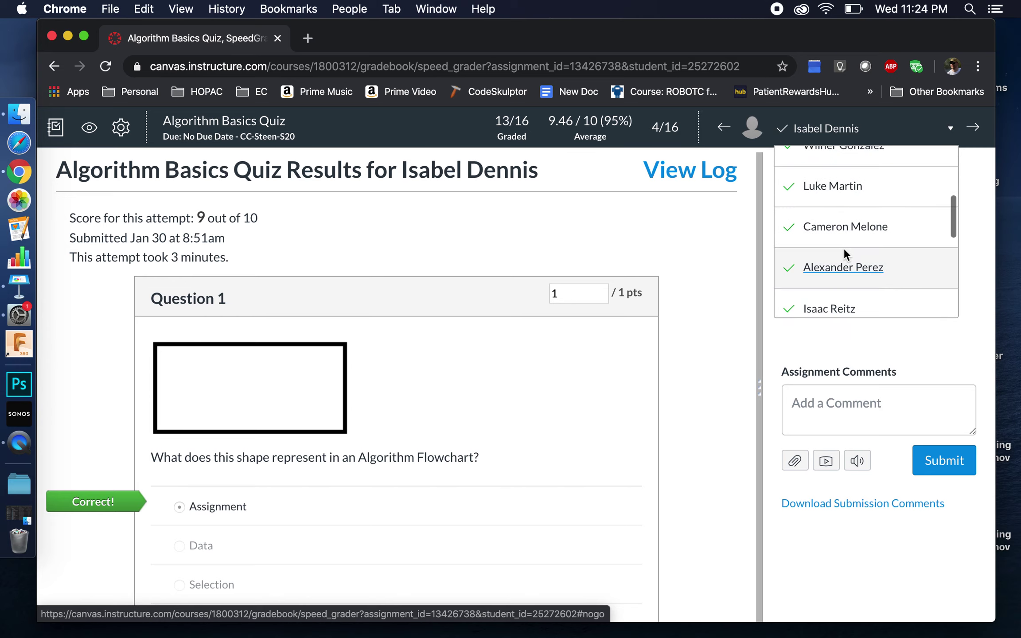
scroll(846, 256, "down", 4)
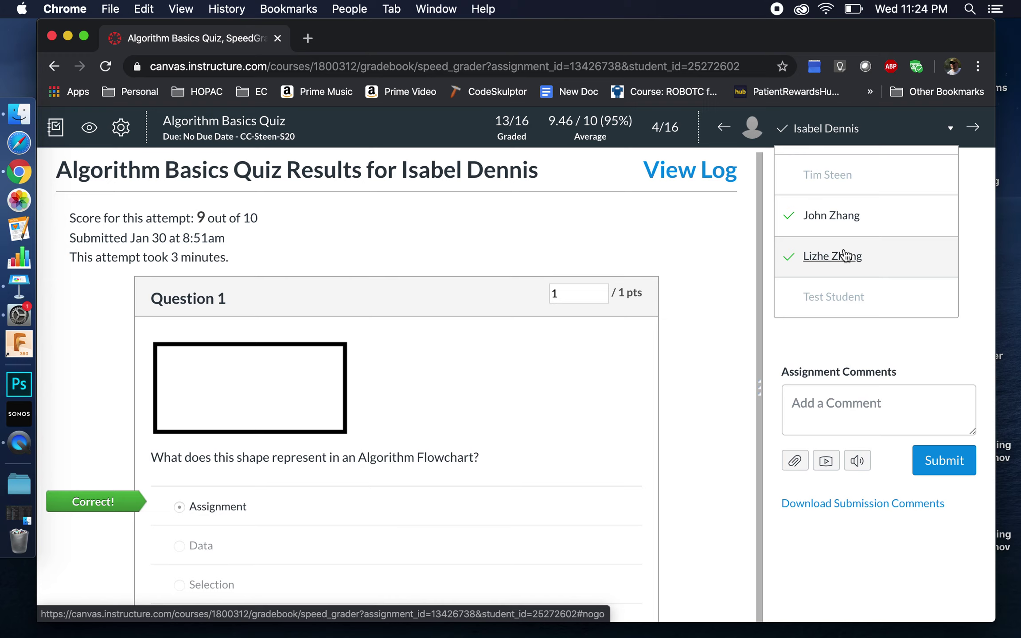
scroll(838, 259, "up", 10)
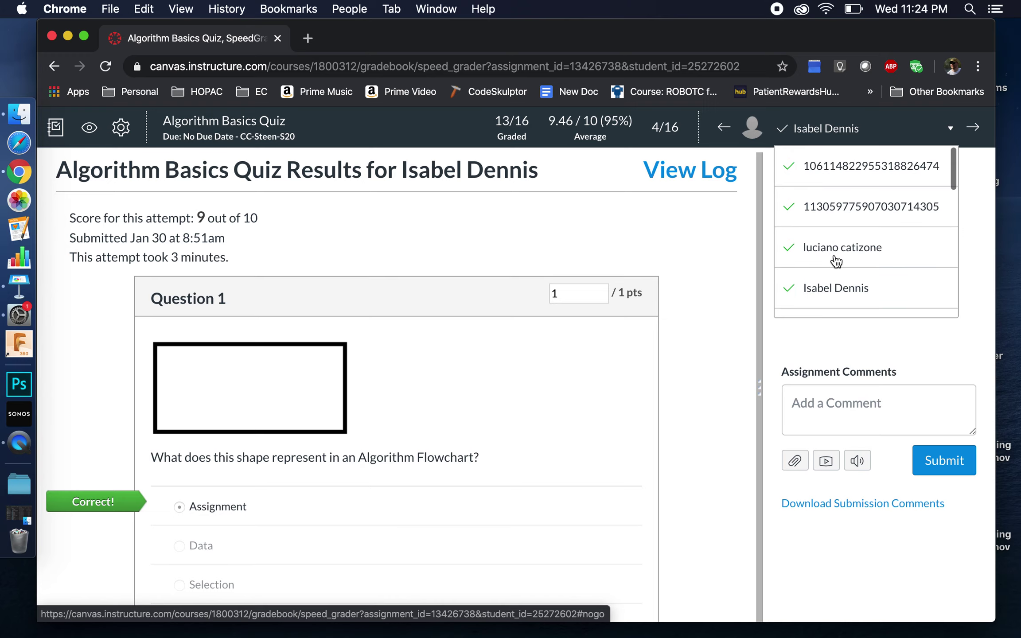
left_click(837, 247)
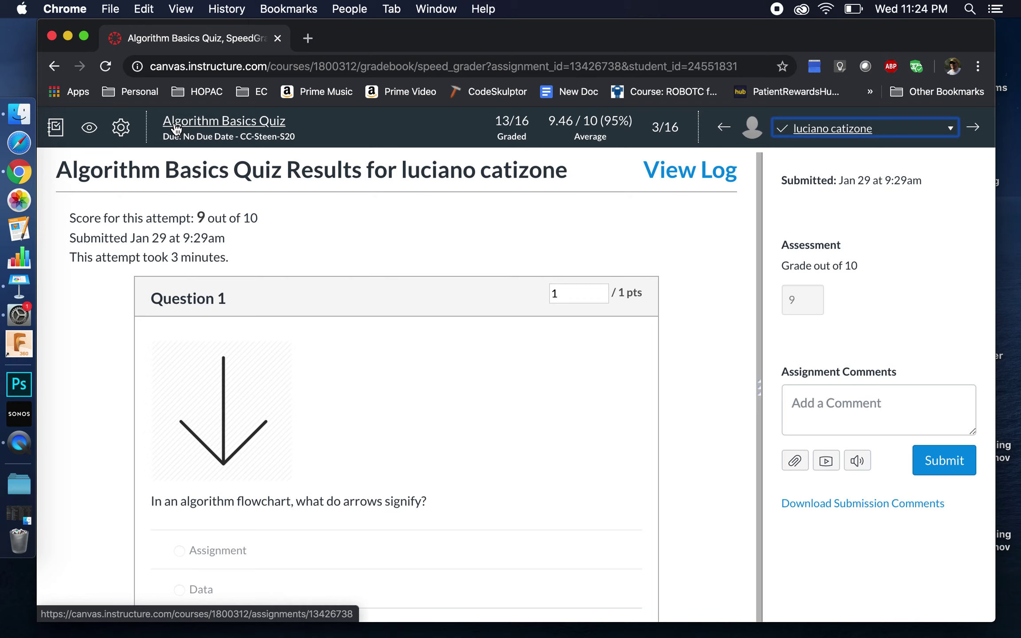
- Return to the gradebook and examine the students' grades from Solving Math Problems through the logic gate and Minecraft assignments, including the ungraded submission
left_click(57, 129)
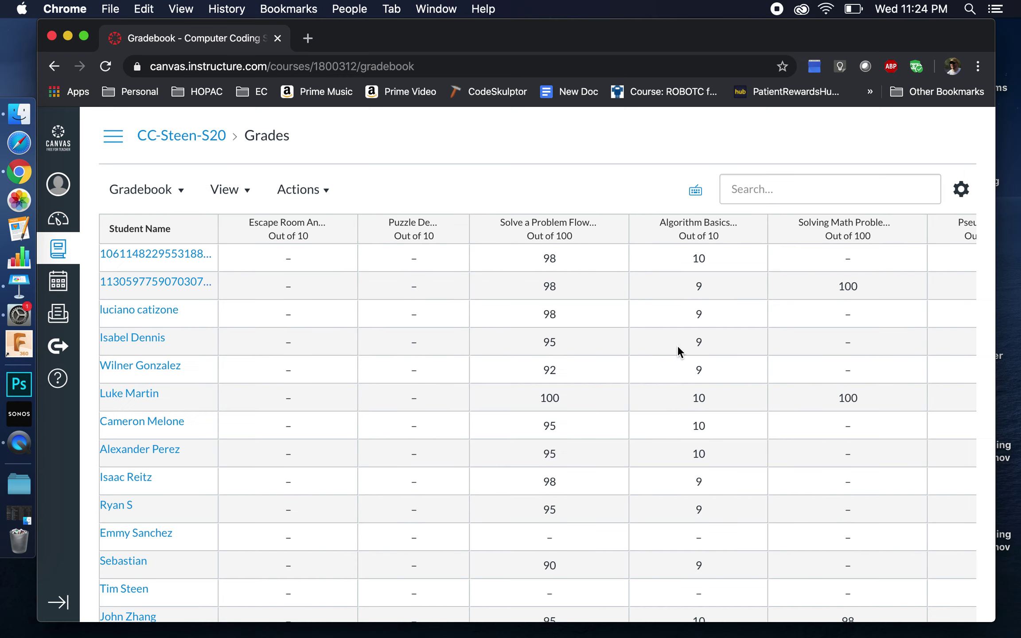
scroll(678, 345, "right", 10)
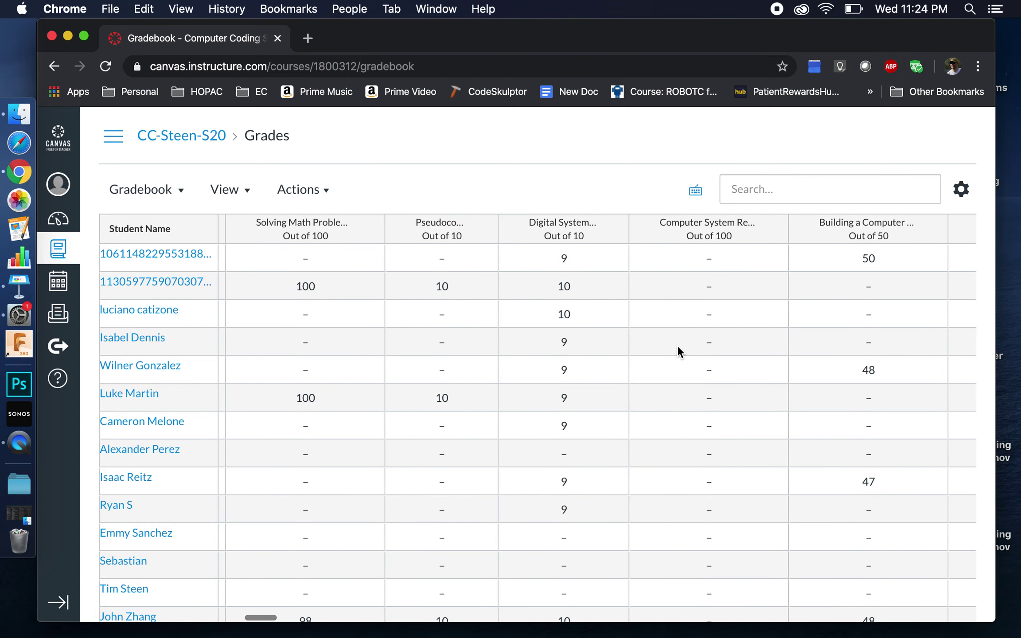
scroll(677, 345, "right", 2)
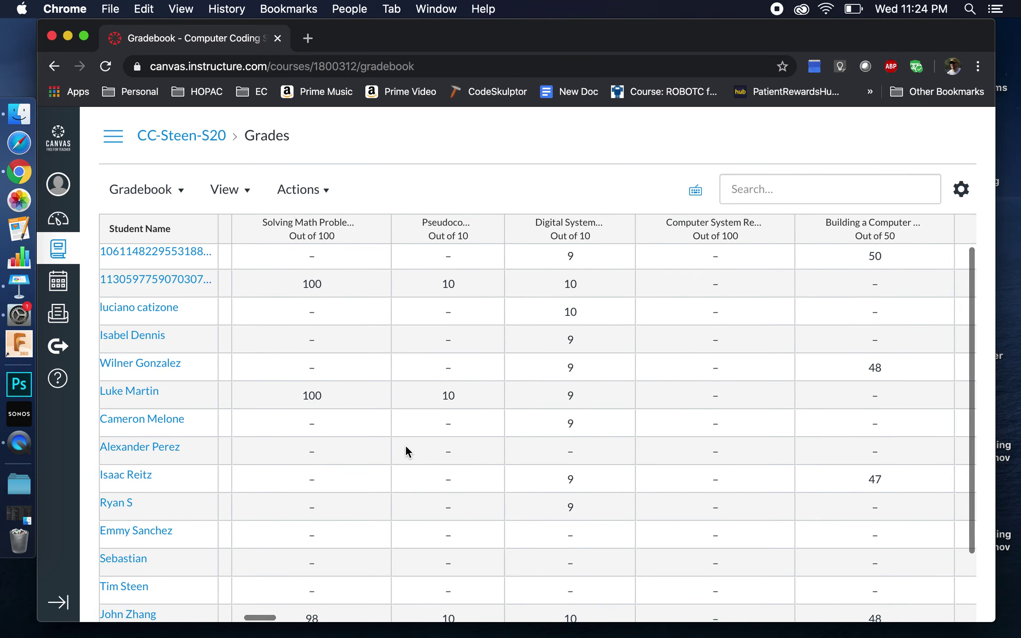
scroll(405, 445, "down", 3)
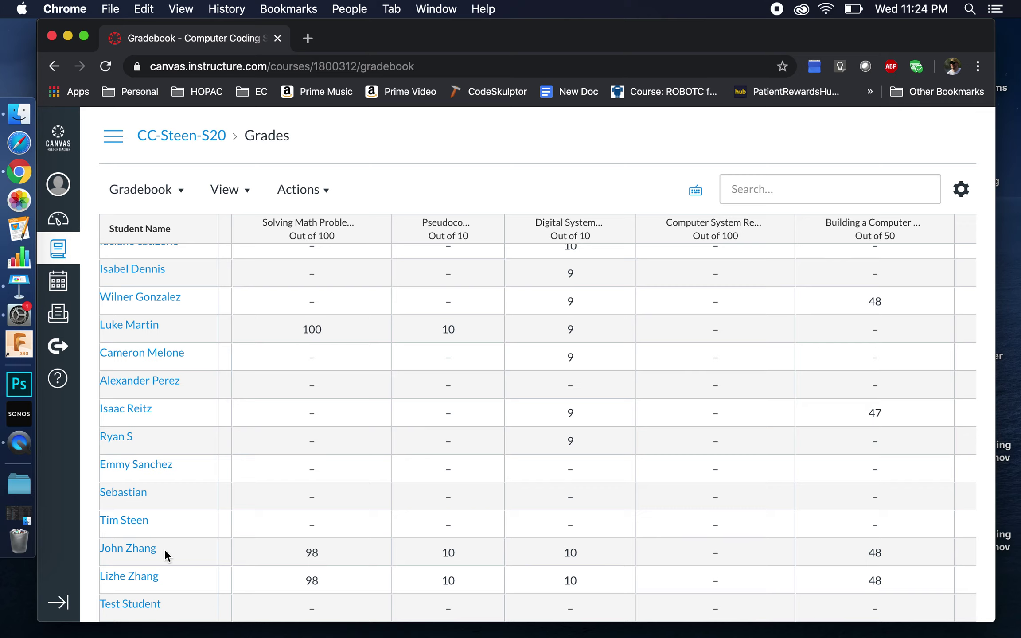
scroll(377, 541, "right", 10)
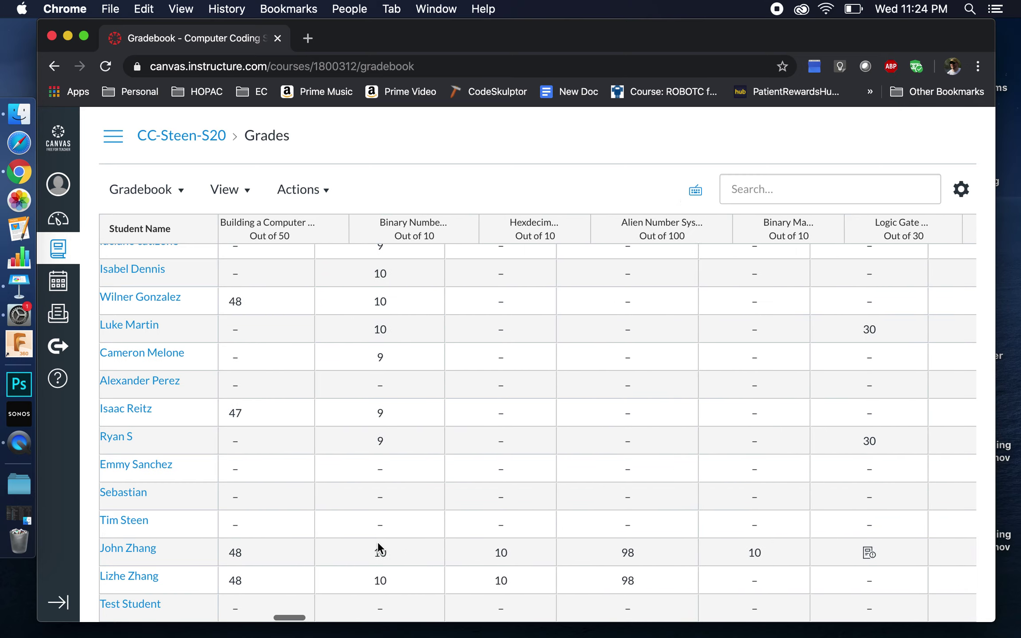
scroll(377, 541, "right", 5)
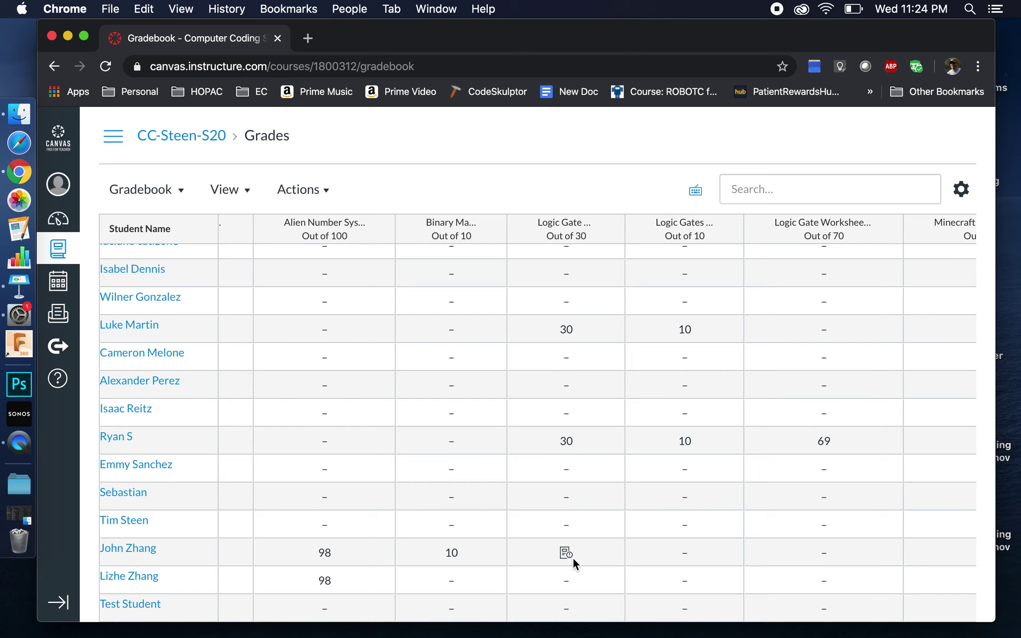
scroll(467, 382, "right", 3)
scroll(467, 382, "right", 2)
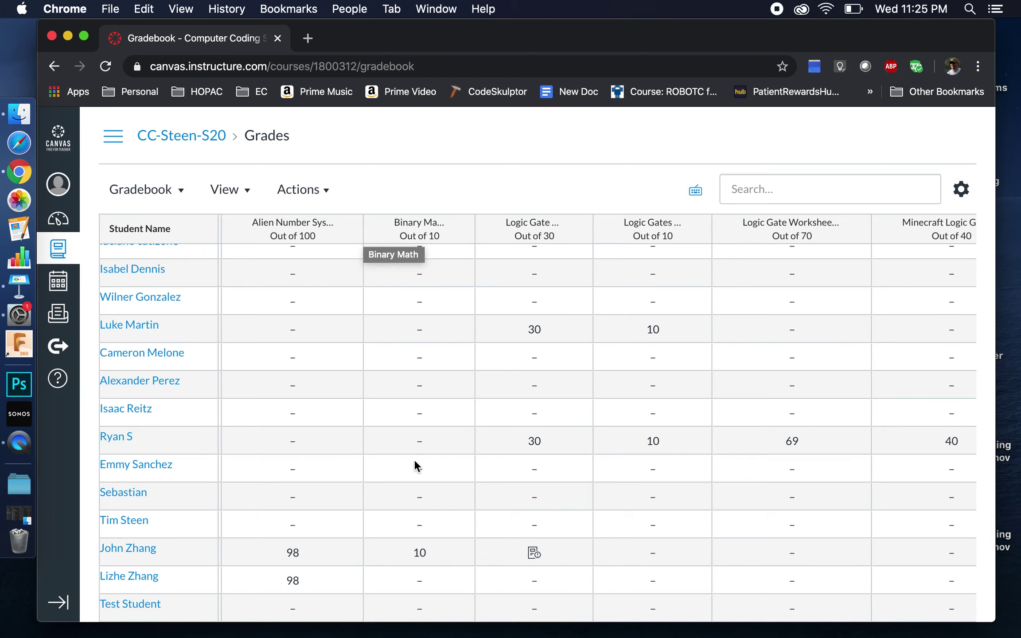
scroll(414, 459, "left", 5)
scroll(414, 460, "left", 3)
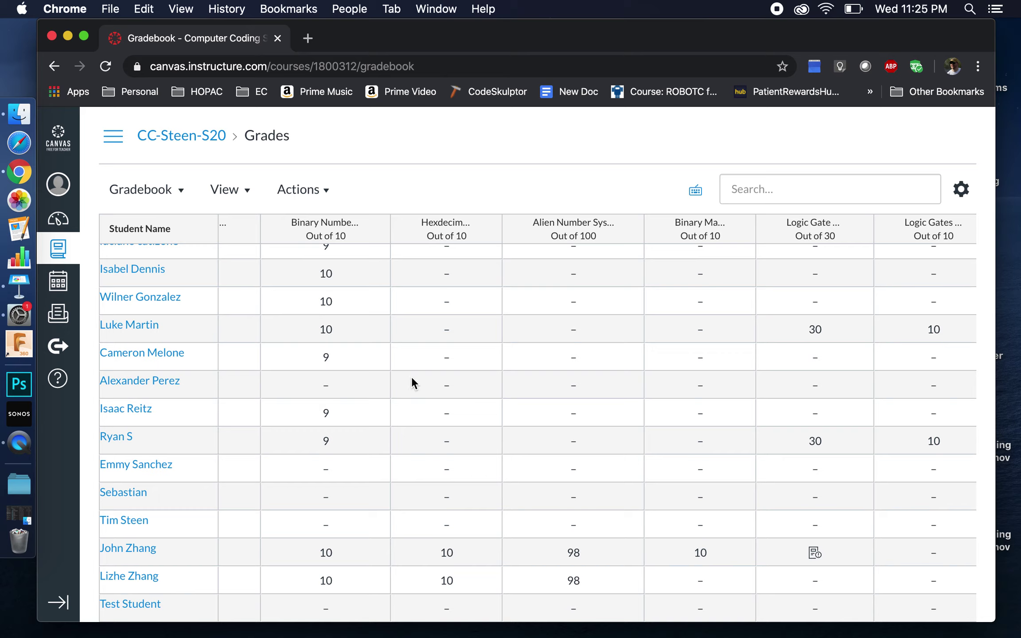
- Review the gradebook's Assignment Groups and Modules filter choices without applying any, and return to the CC-Steen-S20 course page
left_click(248, 190)
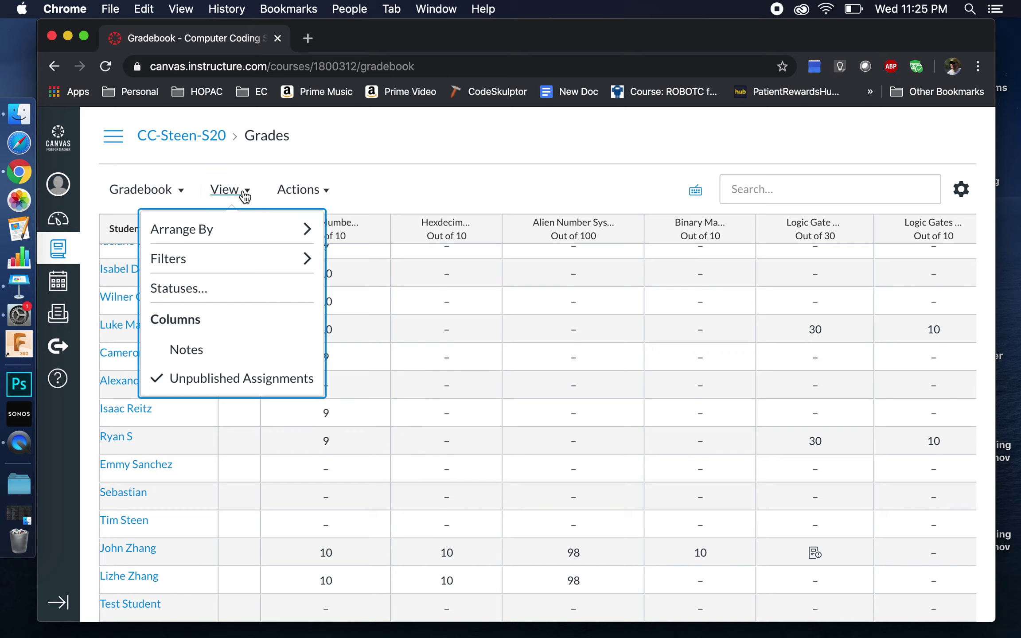
mouse_move(251, 257)
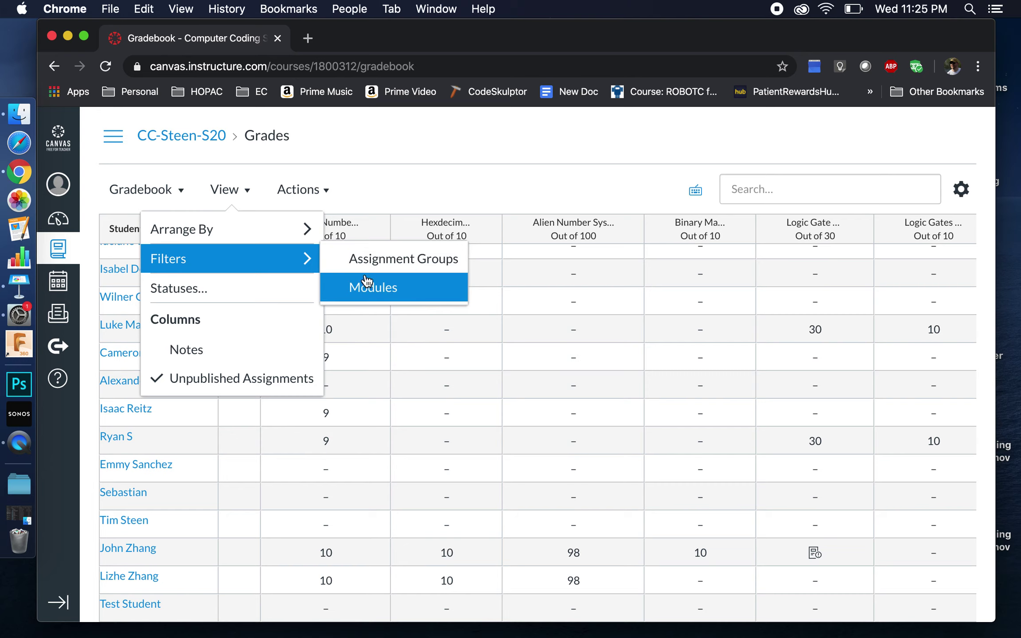
left_click(379, 174)
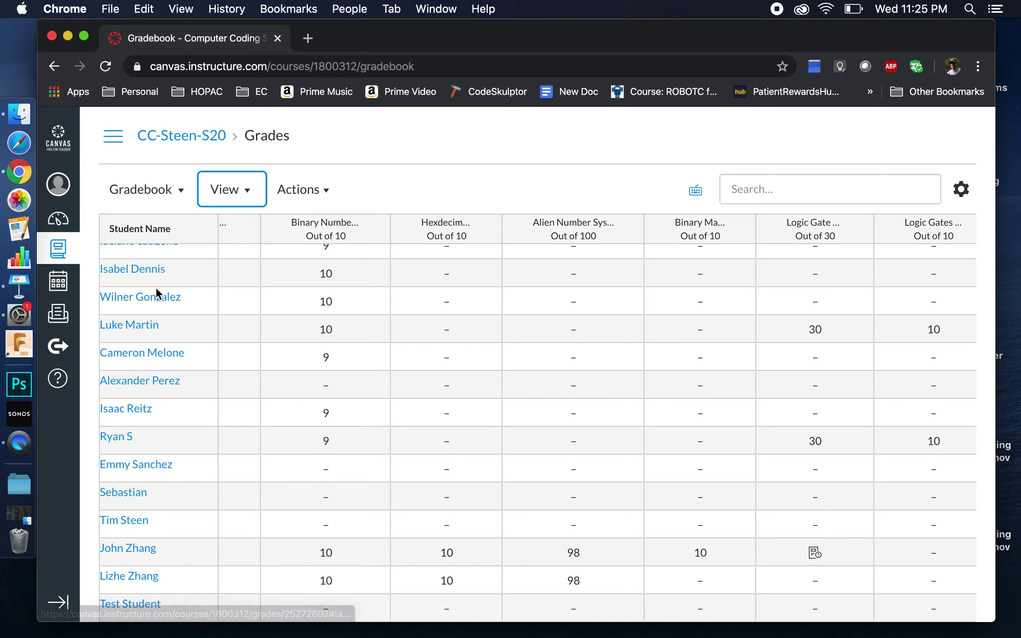
scroll(156, 287, "up", 1)
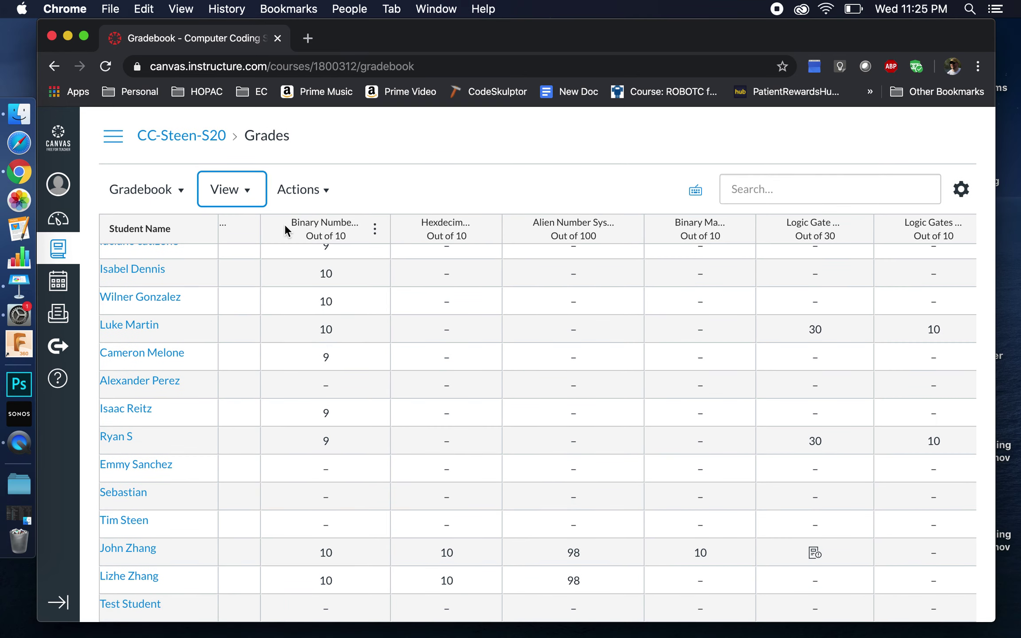
left_click(191, 147)
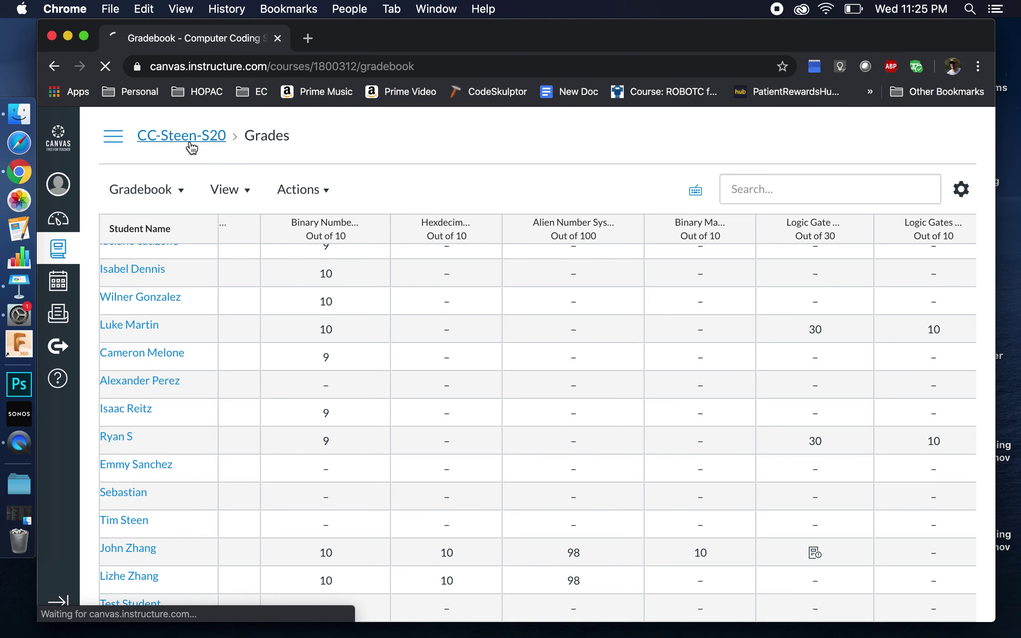